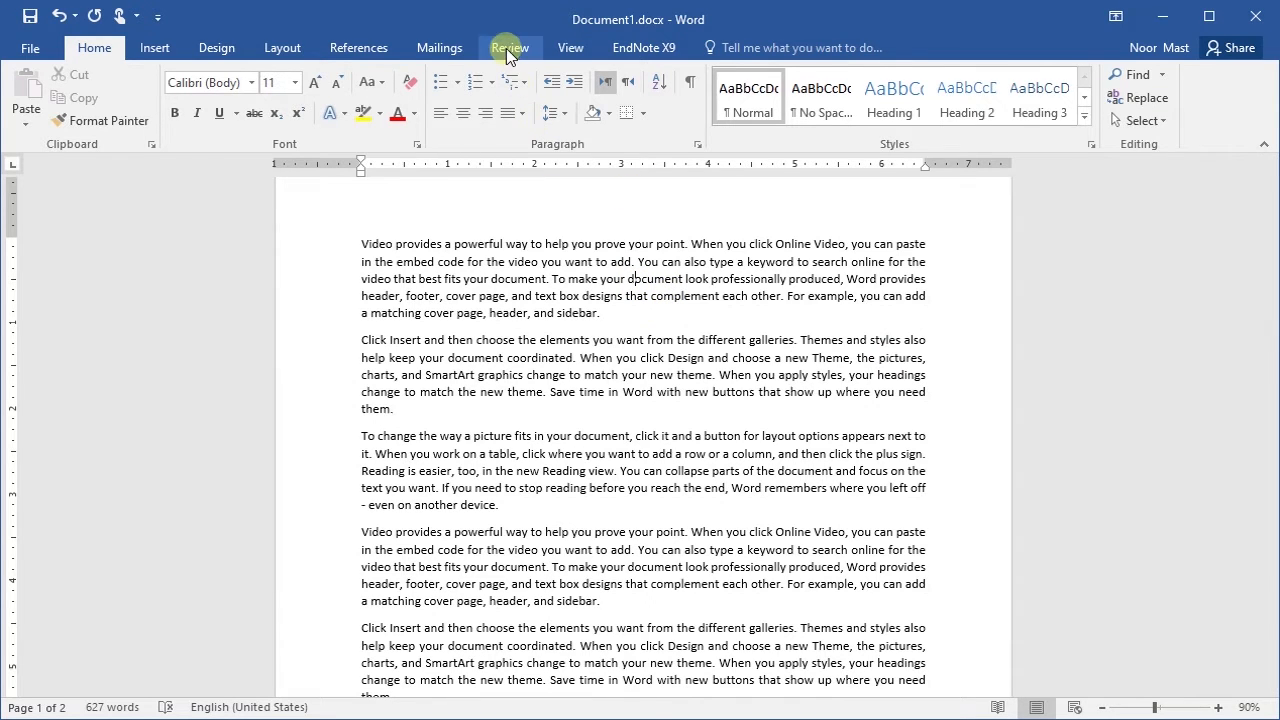
# Turn on Track Changes and add the sentence "The track changes has been enabled" at the end of the first paragraph
pyautogui.click(507, 49)
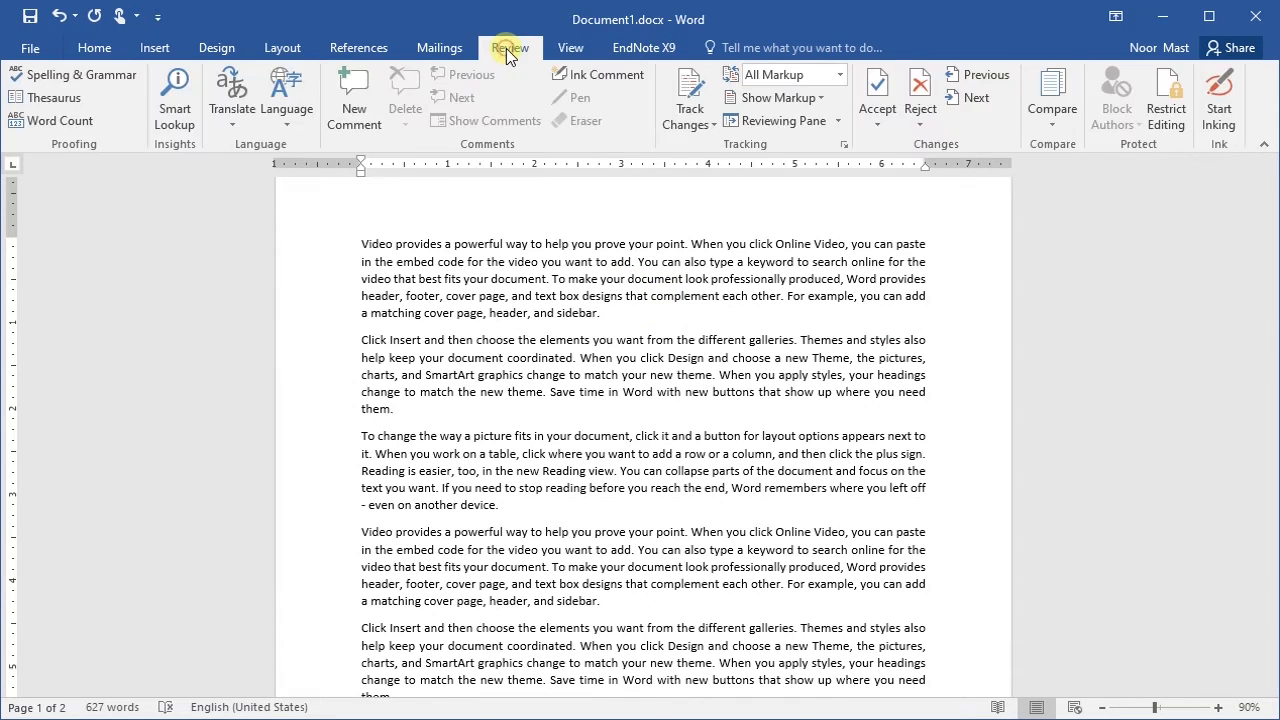
pyautogui.click(686, 88)
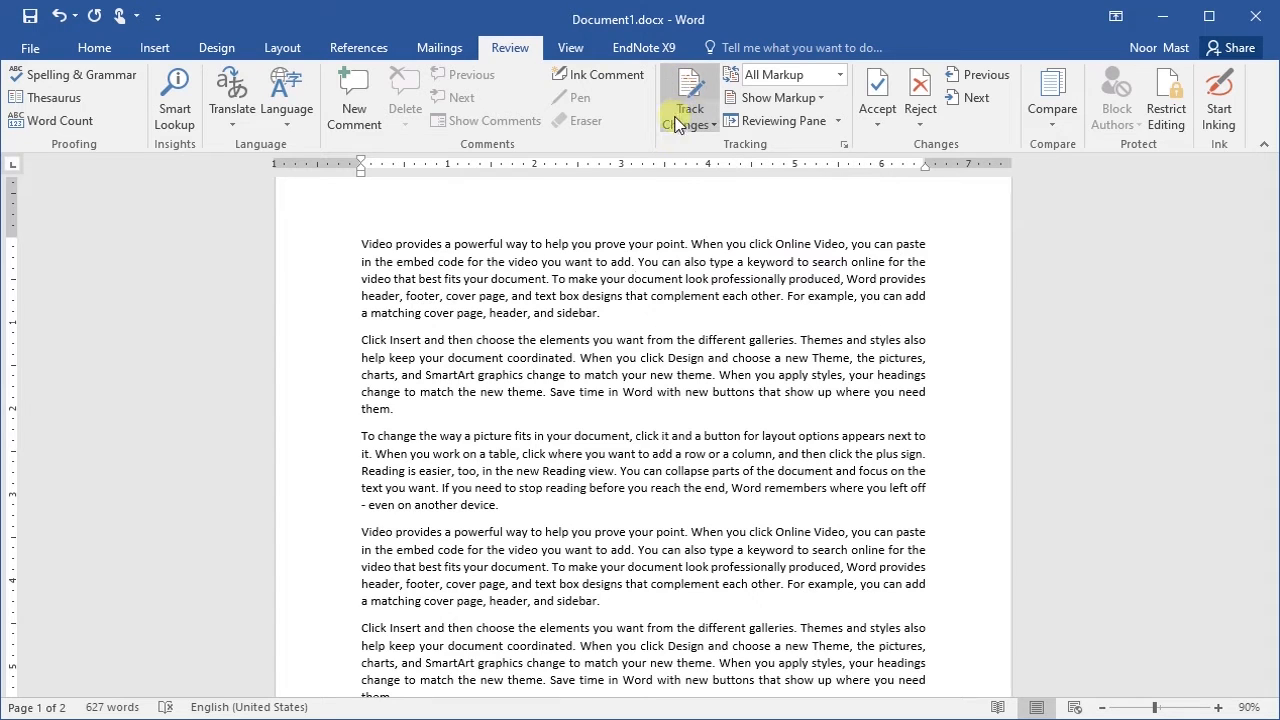
pyautogui.tripleClick(631, 316)
pyautogui.click(631, 318)
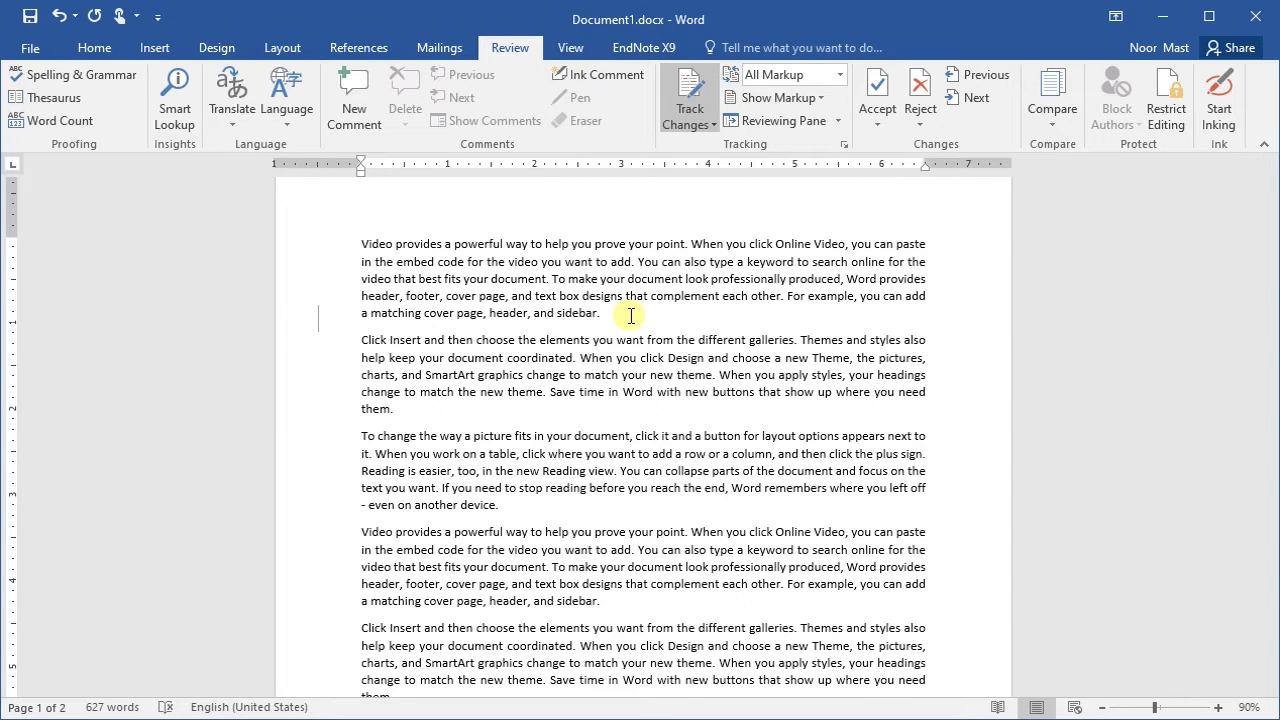
pyautogui.write('The f')
pyautogui.write('ach')
pyautogui.press('BackSpace')
pyautogui.write('k chang')
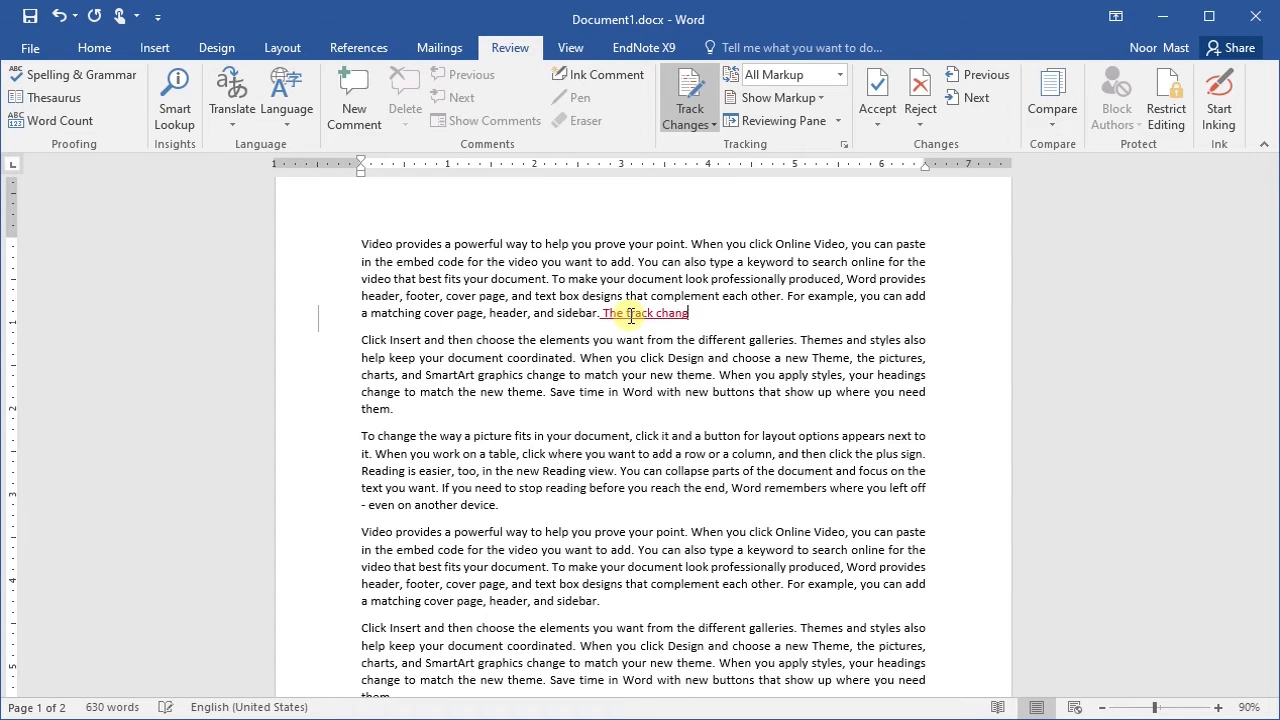
pyautogui.write('es has been enabled')
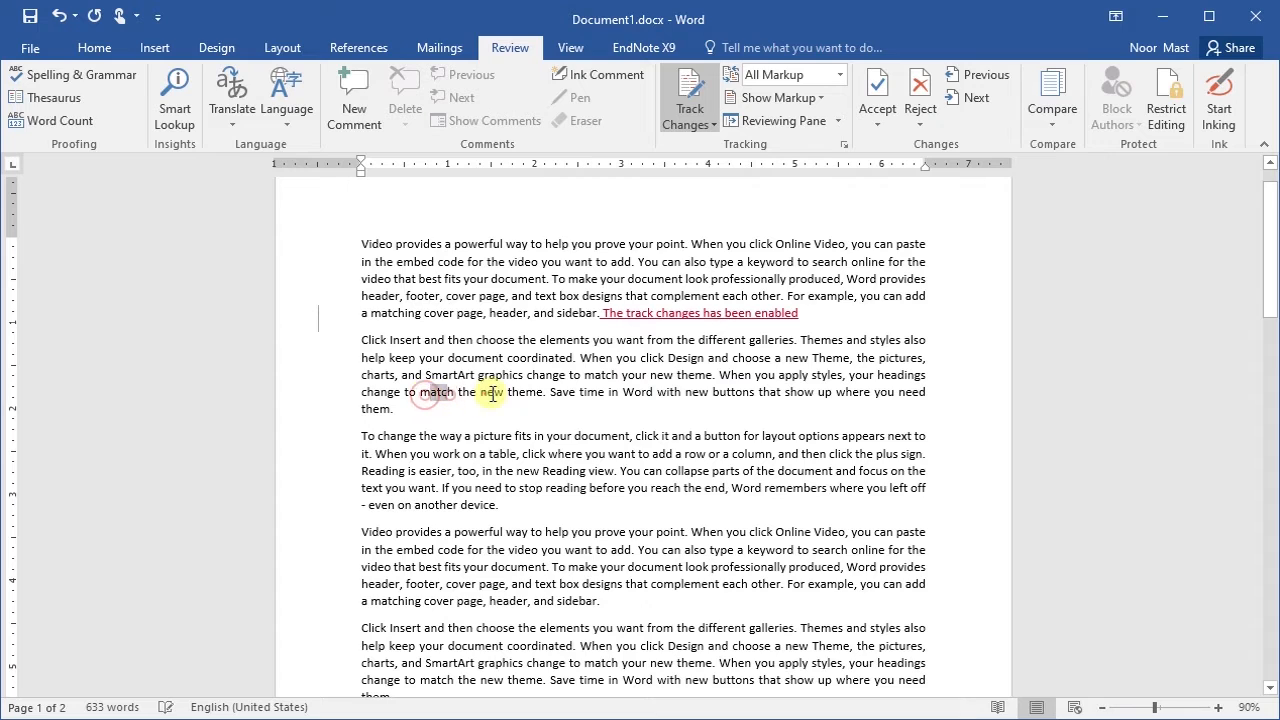
# Delete "Save time in Word with new buttons that show up where" from the second paragraph
pyautogui.moveTo(550, 392); pyautogui.dragTo(845, 385)
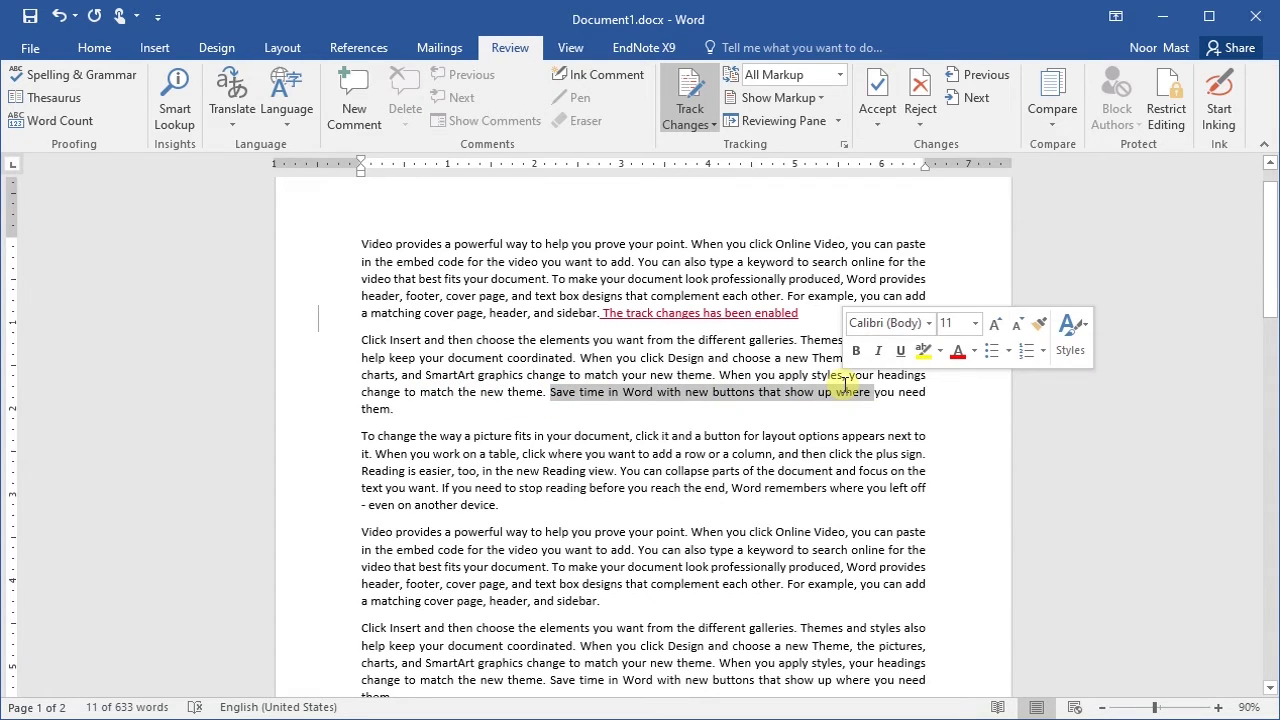
pyautogui.press('Delete')
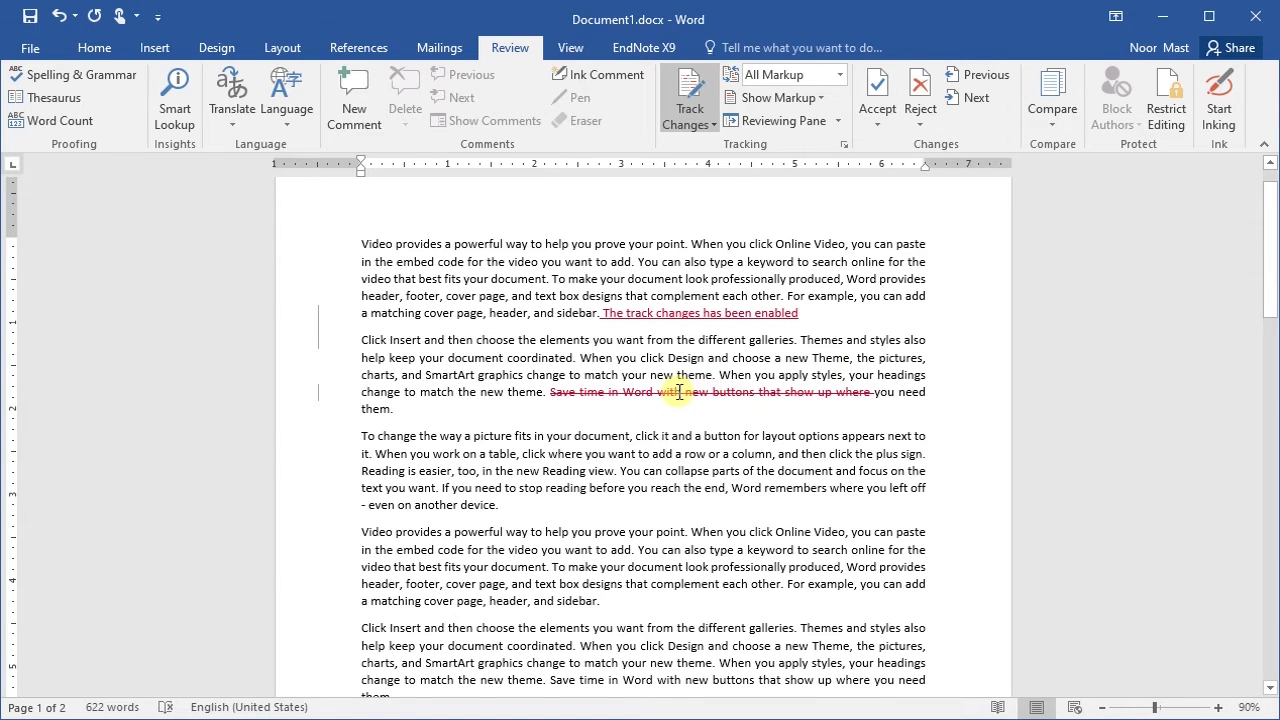
pyautogui.moveTo(679, 392)
pyautogui.moveTo(800, 393)
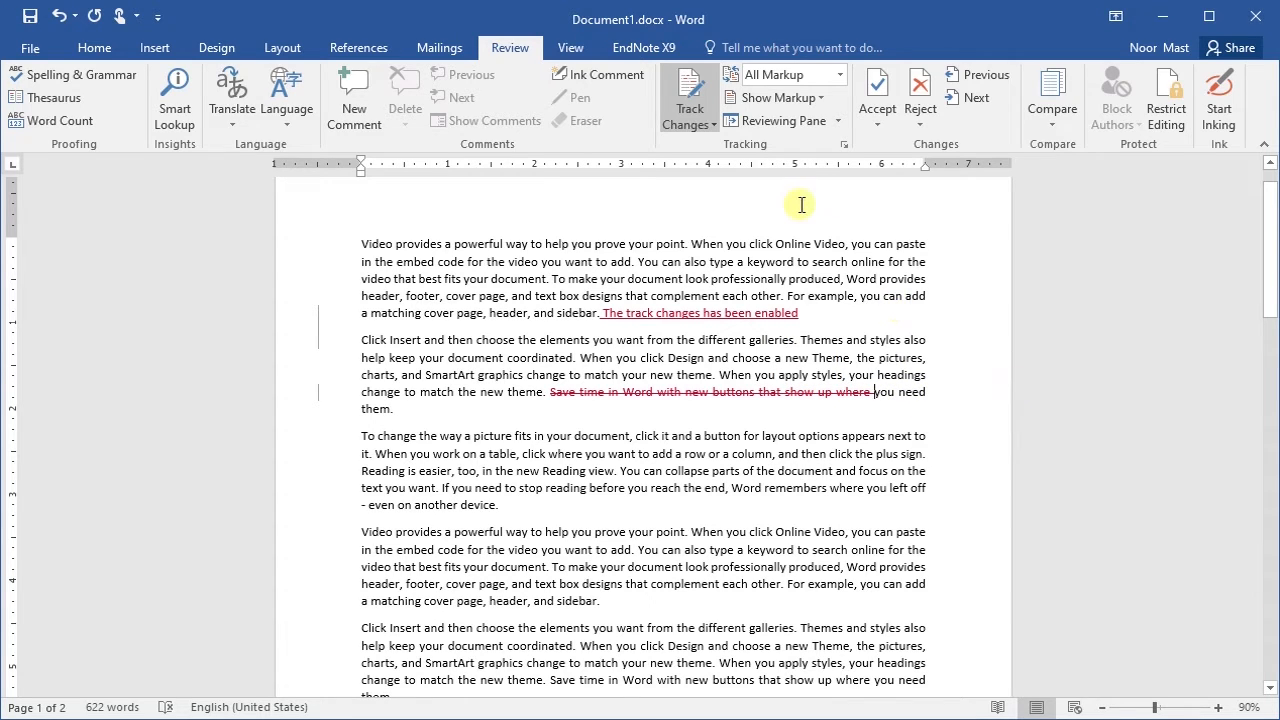
# Set the markup balloons option to Show Revisions in Balloons
pyautogui.click(774, 100)
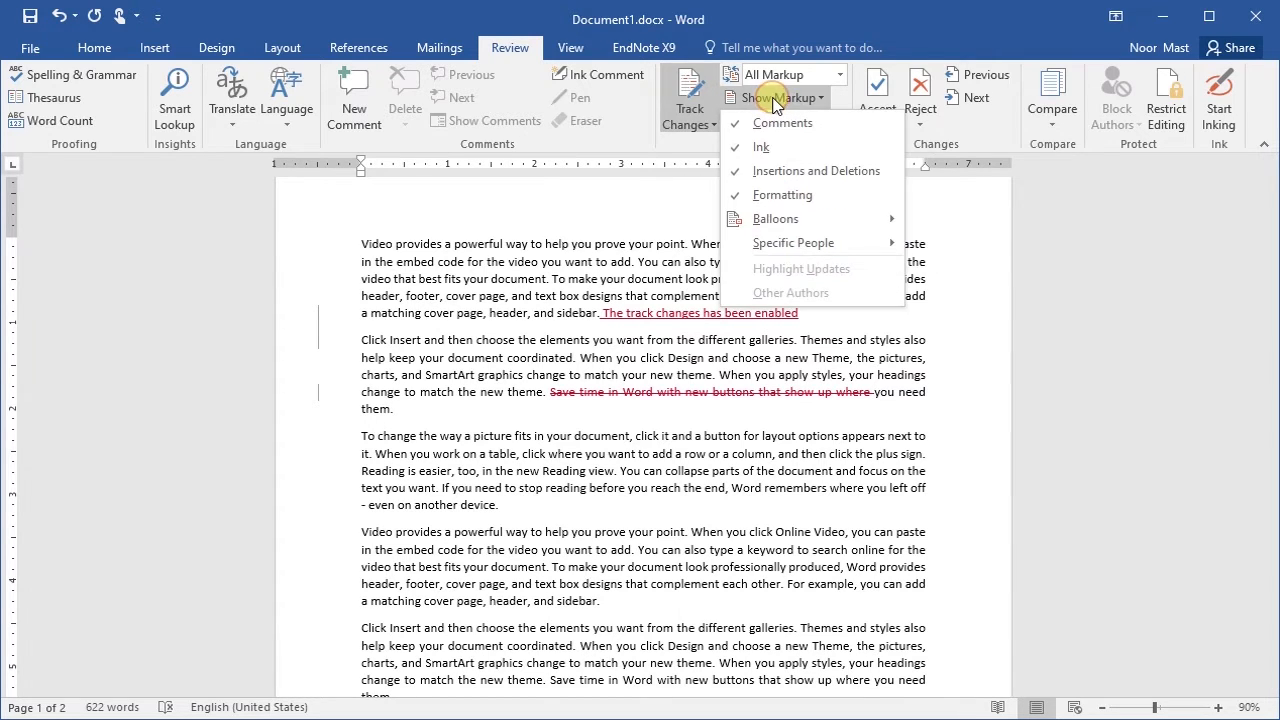
pyautogui.moveTo(800, 222)
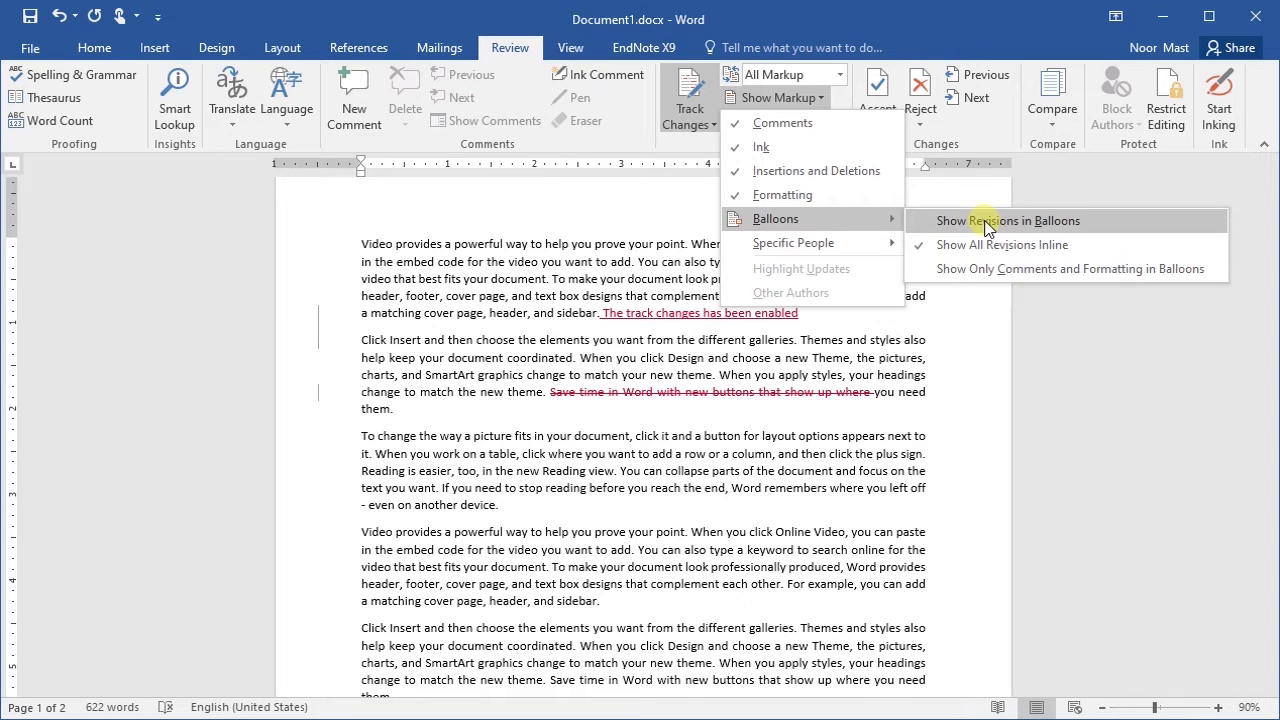
pyautogui.click(941, 221)
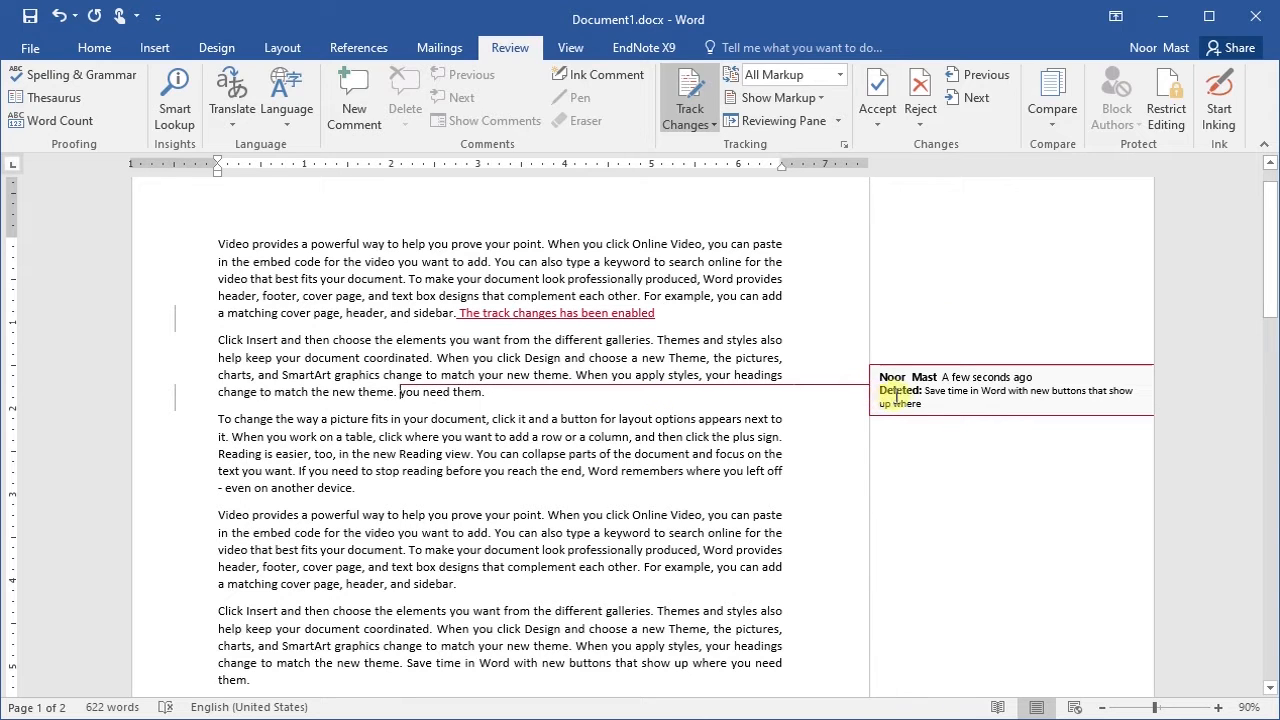
pyautogui.moveTo(912, 392)
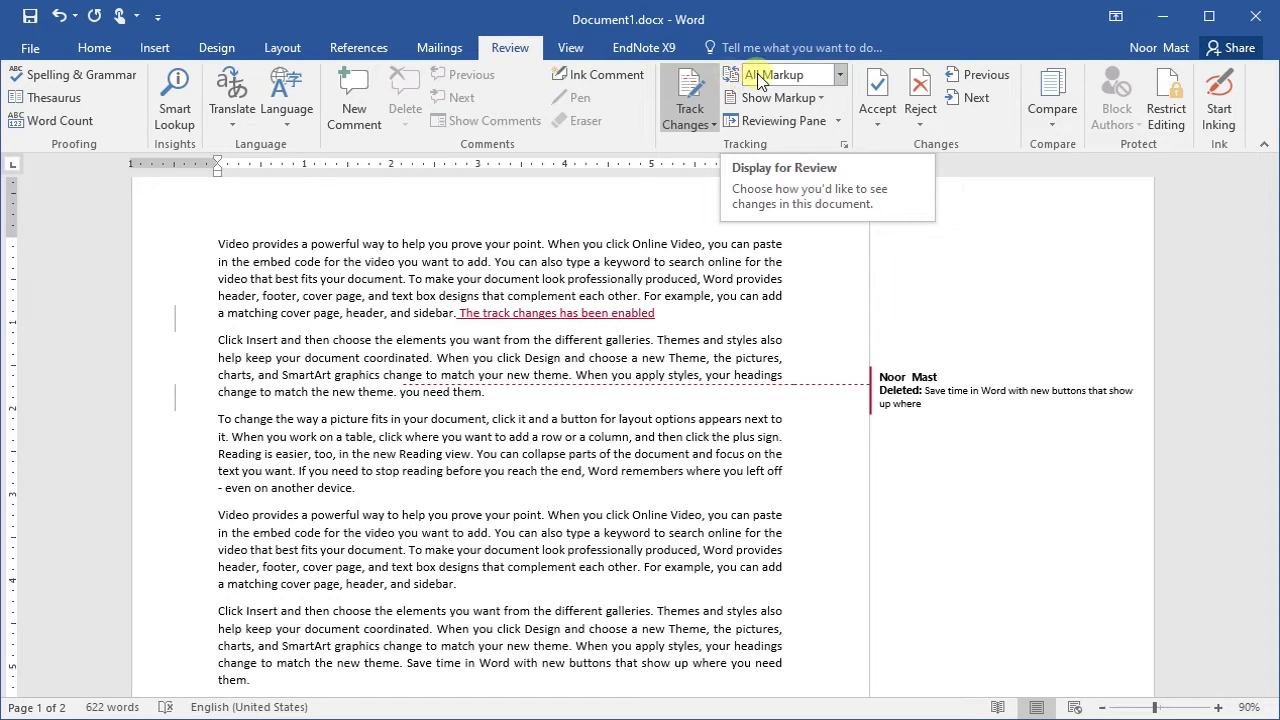
# Display the tracked changes as Simple Markup and expand them to full markup from the change line beside the first paragraph
pyautogui.click(841, 76)
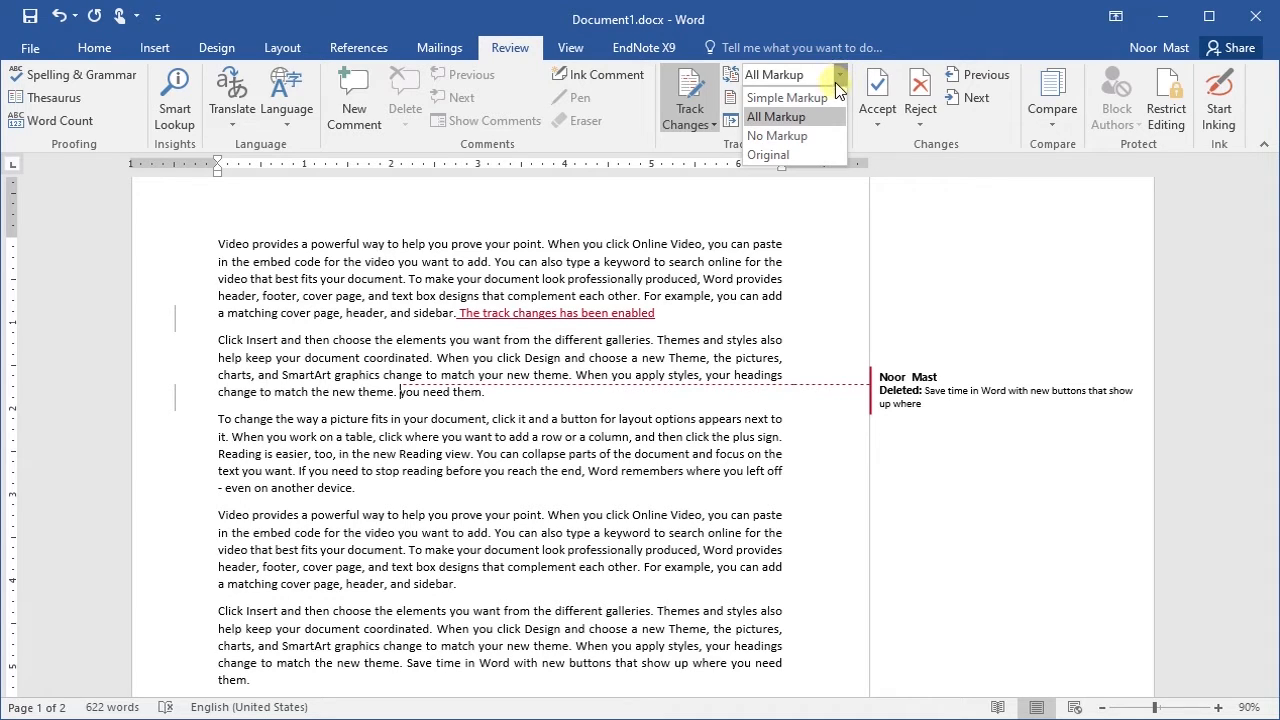
pyautogui.click(786, 98)
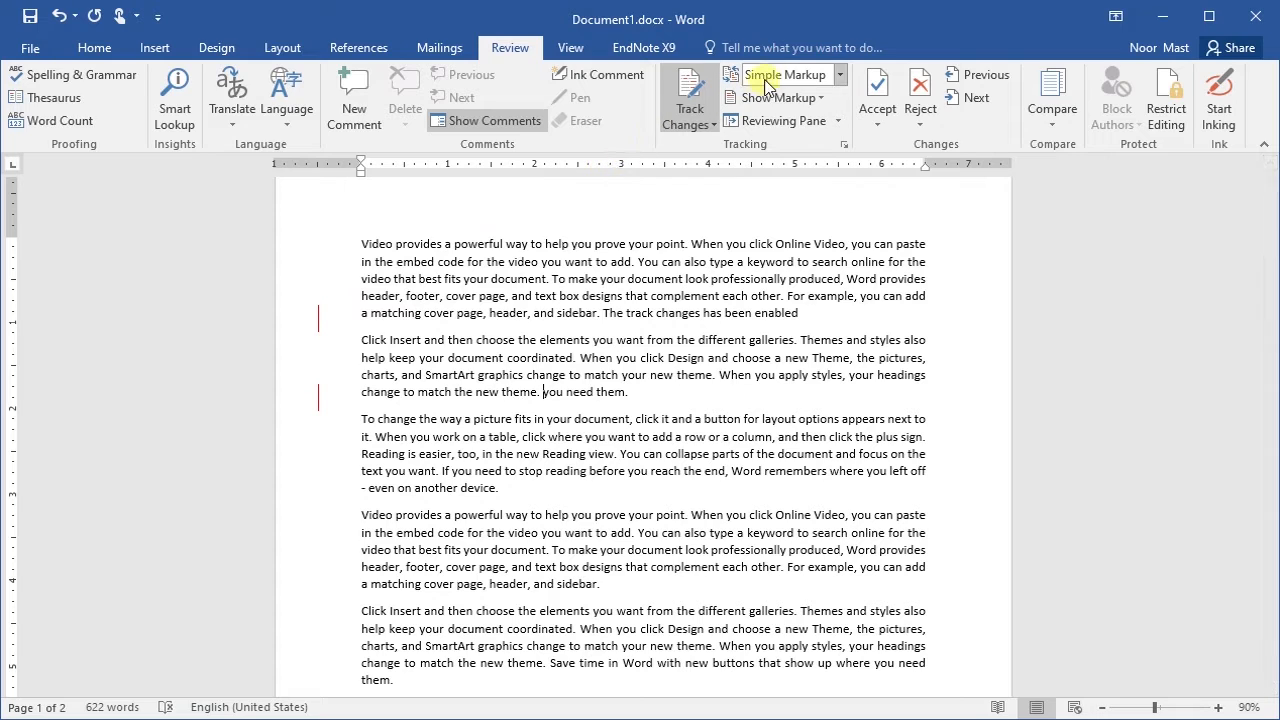
pyautogui.click(842, 76)
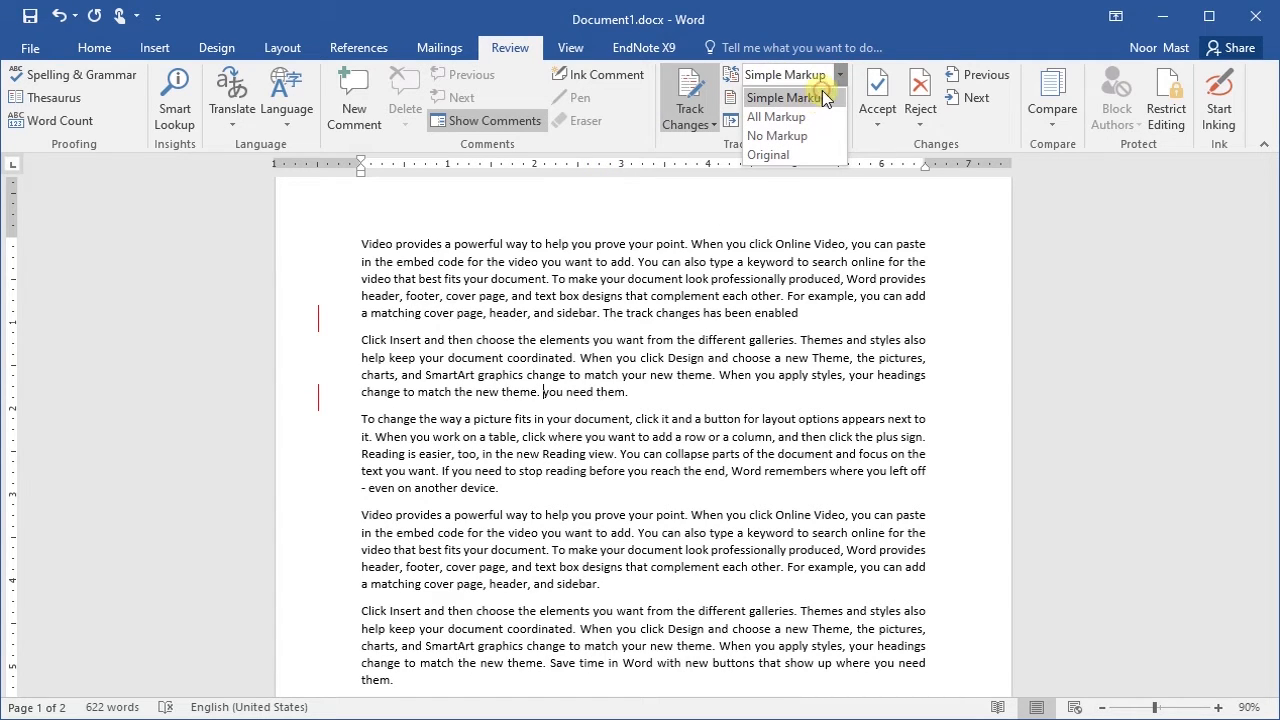
pyautogui.click(823, 97)
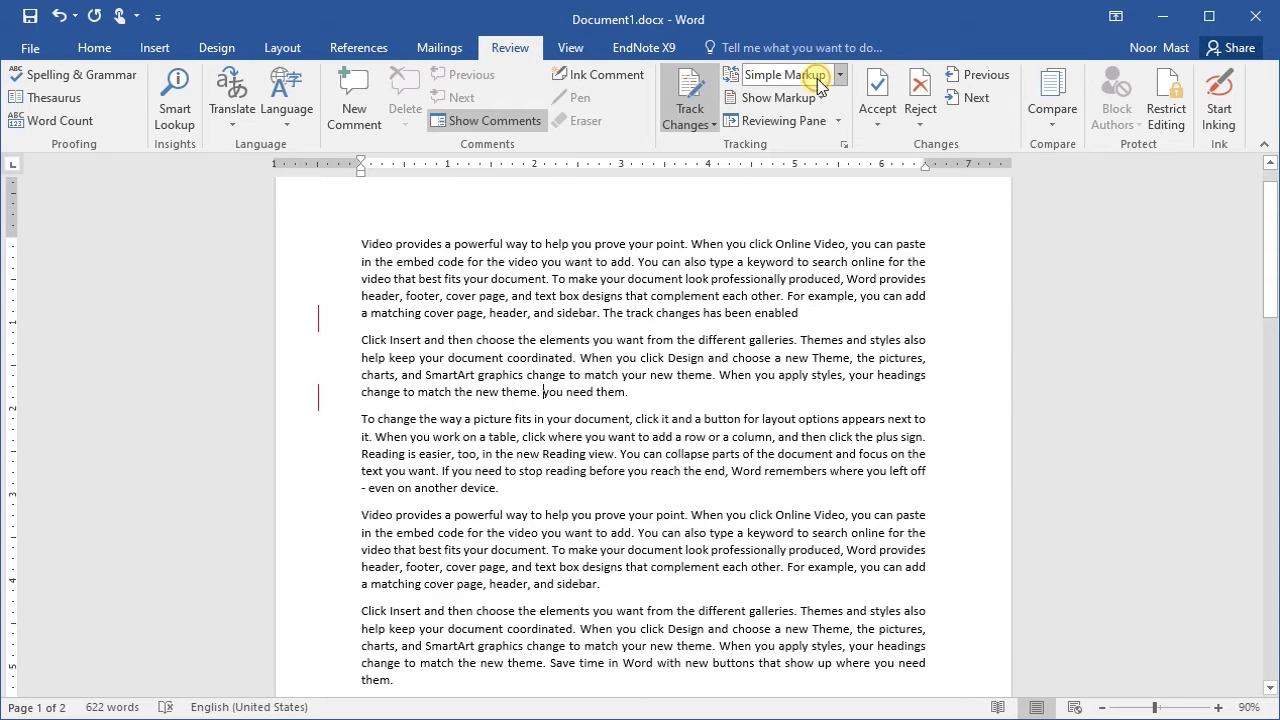
pyautogui.click(319, 320)
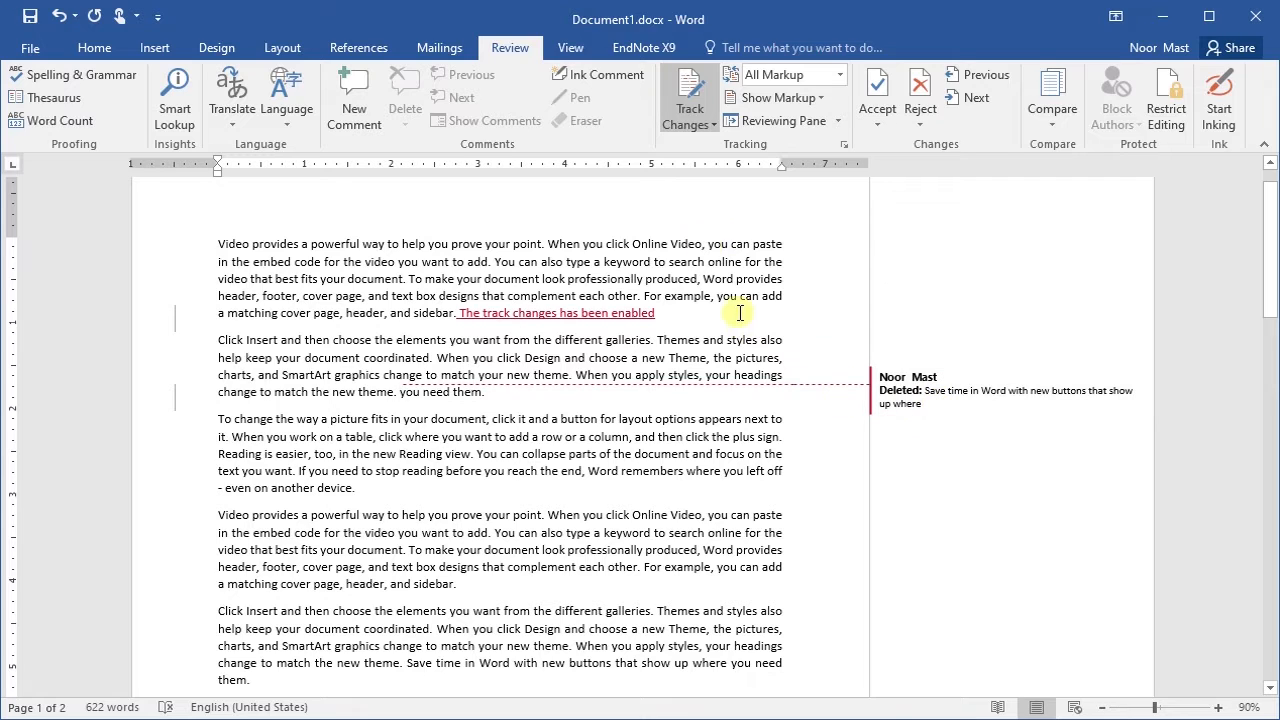
# Display the document with No Markup and highlight the added sentence at the end of the first paragraph
pyautogui.click(840, 78)
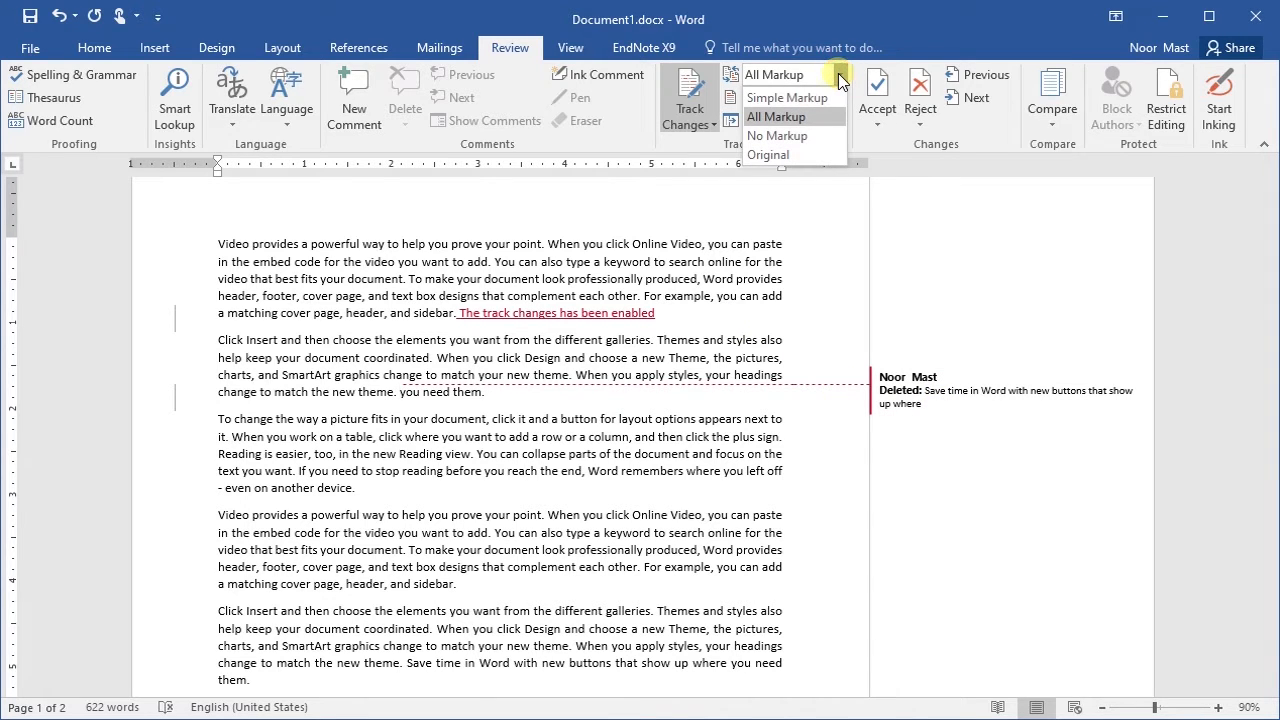
pyautogui.click(812, 136)
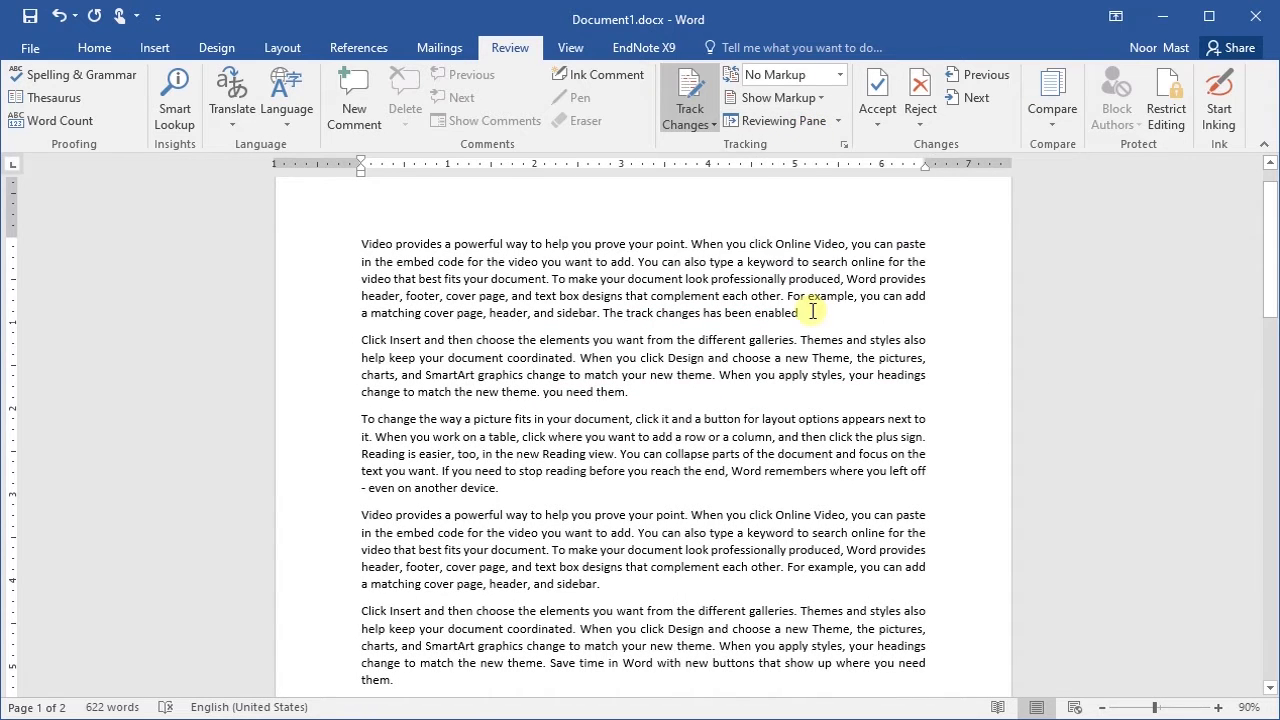
pyautogui.moveTo(812, 315); pyautogui.dragTo(603, 314)
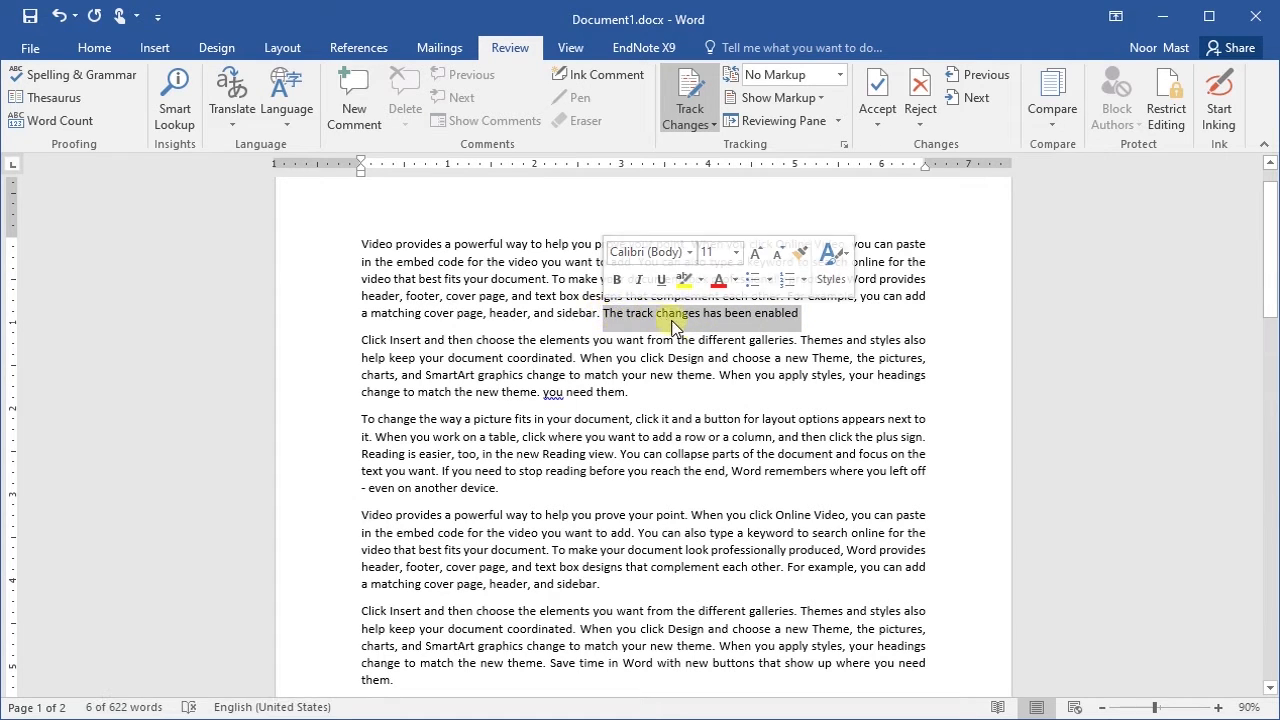
# View the Original version of the document and return the review display to All Markup
pyautogui.click(841, 80)
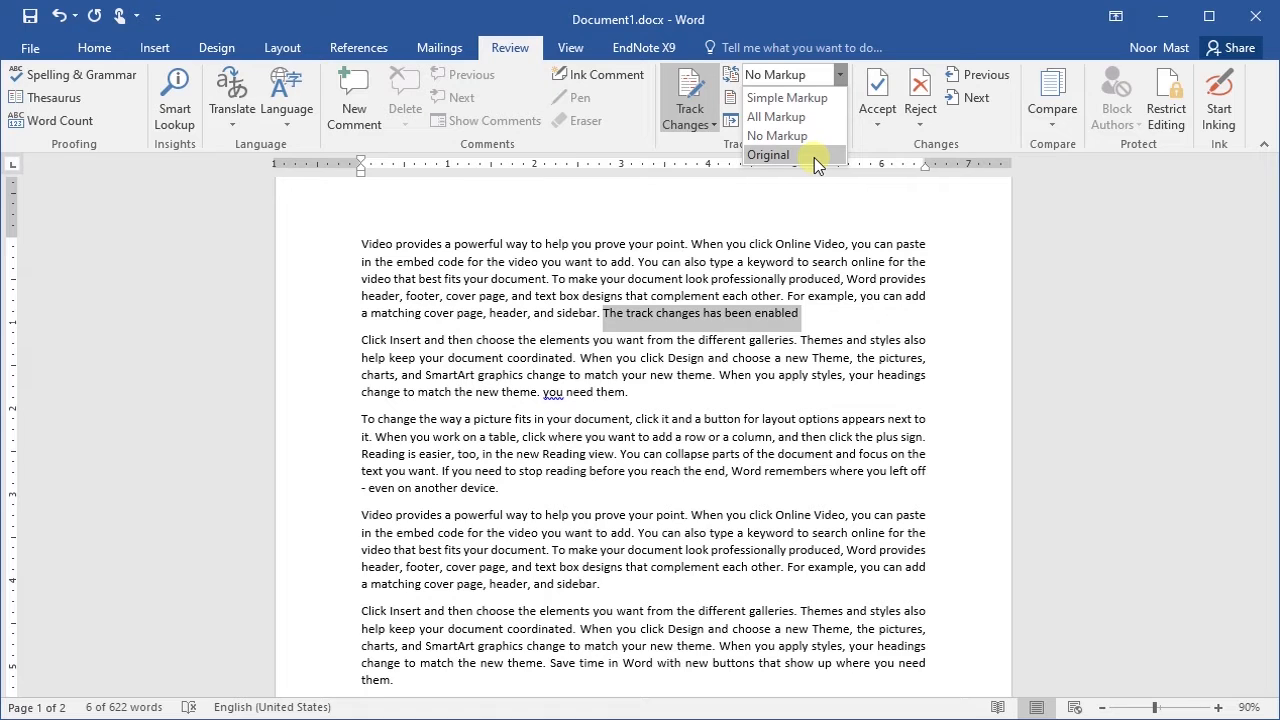
pyautogui.click(751, 156)
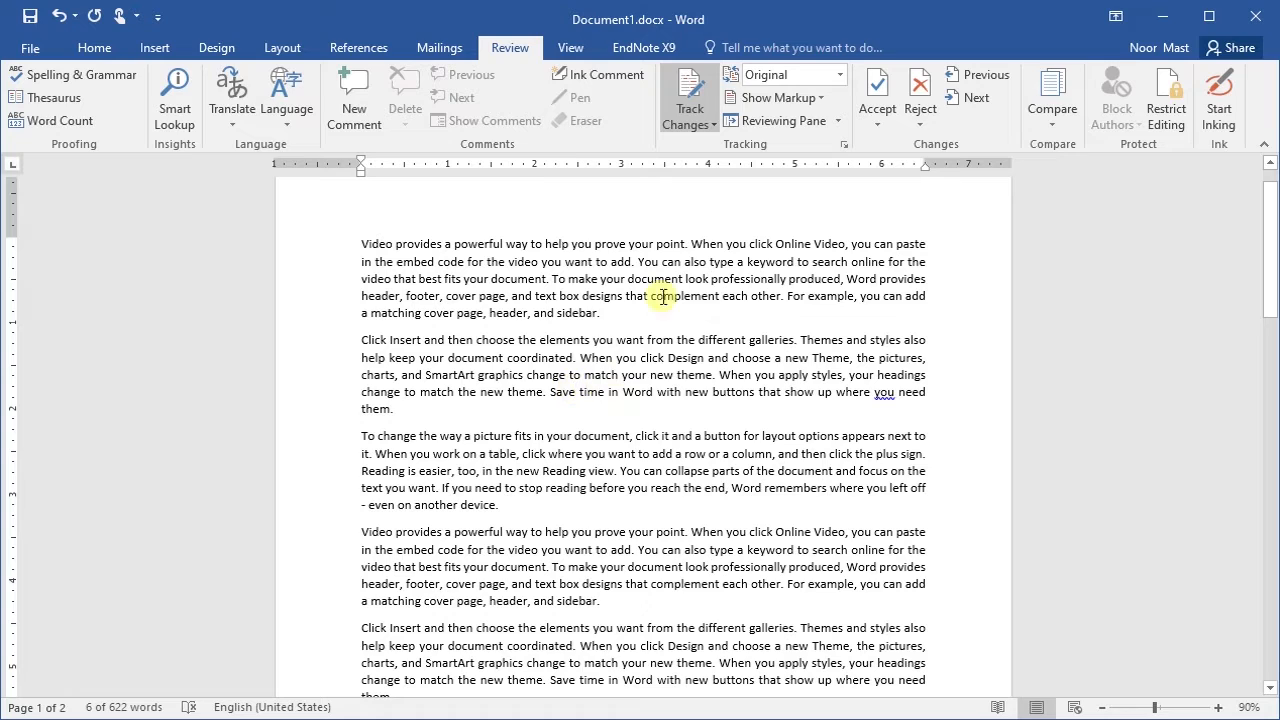
pyautogui.click(838, 76)
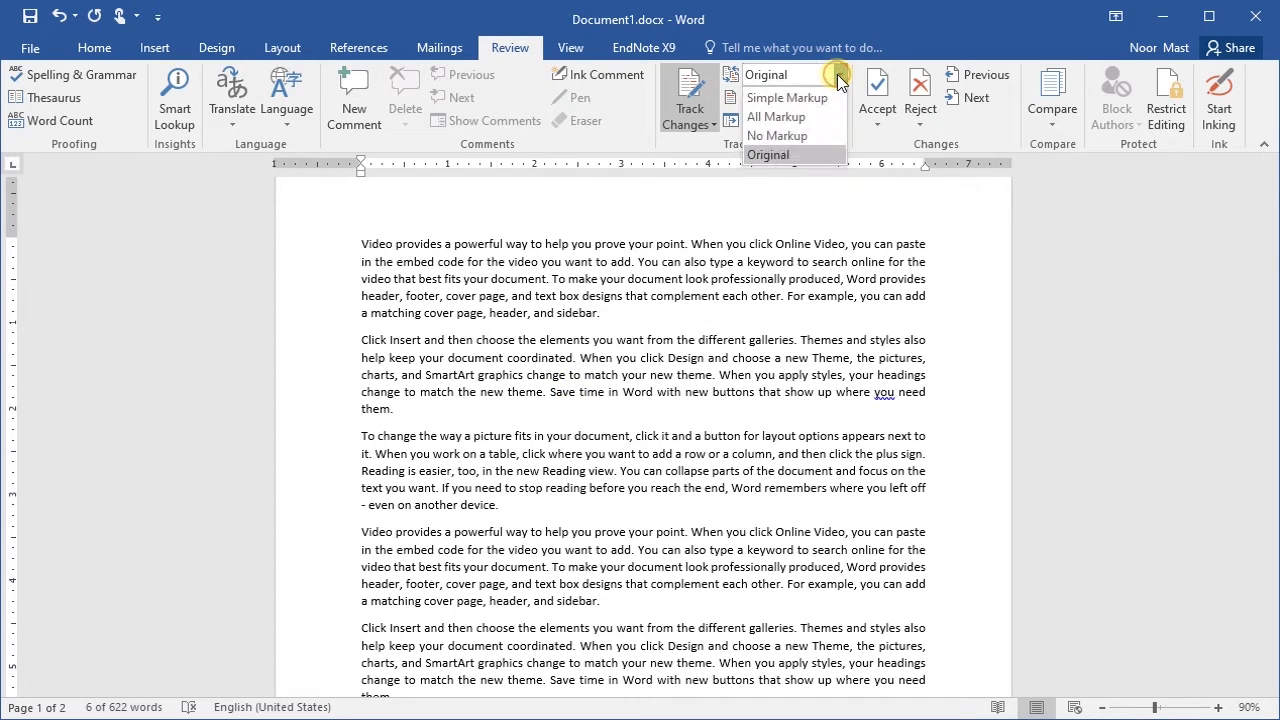
pyautogui.click(803, 118)
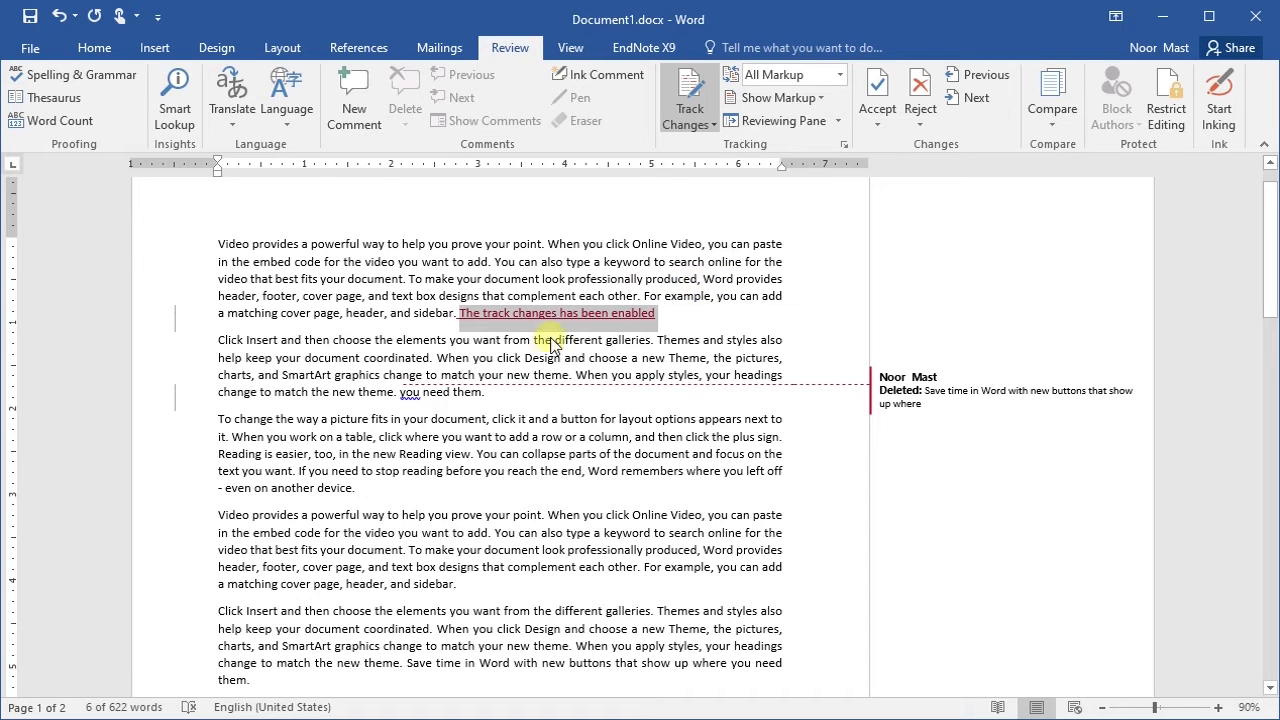
# Delete "new Reading view … before you reach" in the third paragraph and bold "To make your document … text box designs" in the fourth
pyautogui.moveTo(373, 453); pyautogui.dragTo(535, 471)
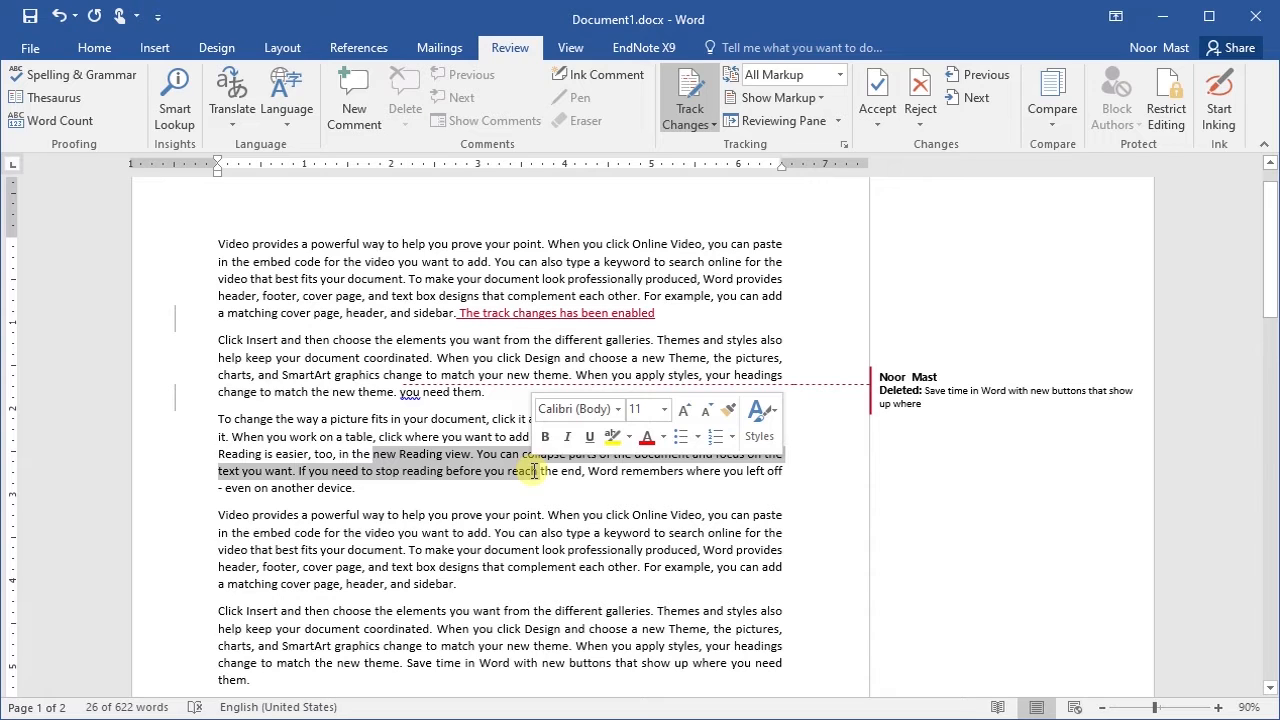
pyautogui.press('Delete')
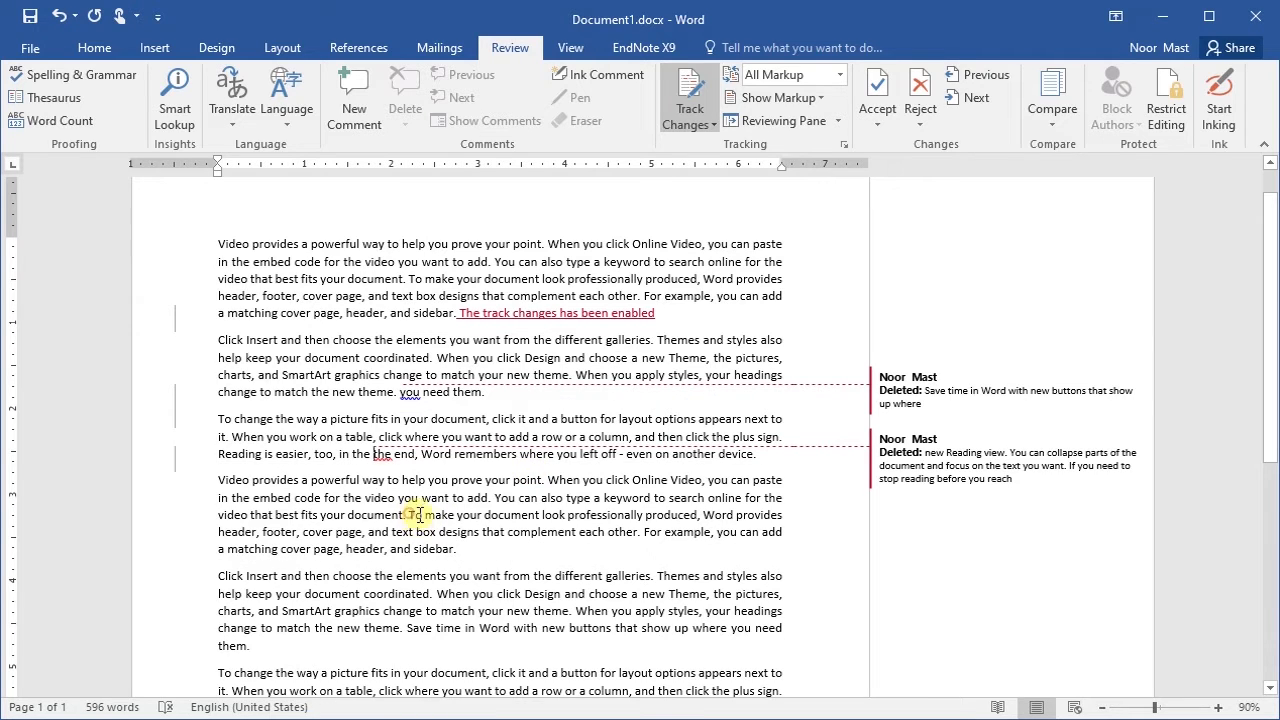
pyautogui.moveTo(409, 515); pyautogui.dragTo(468, 528)
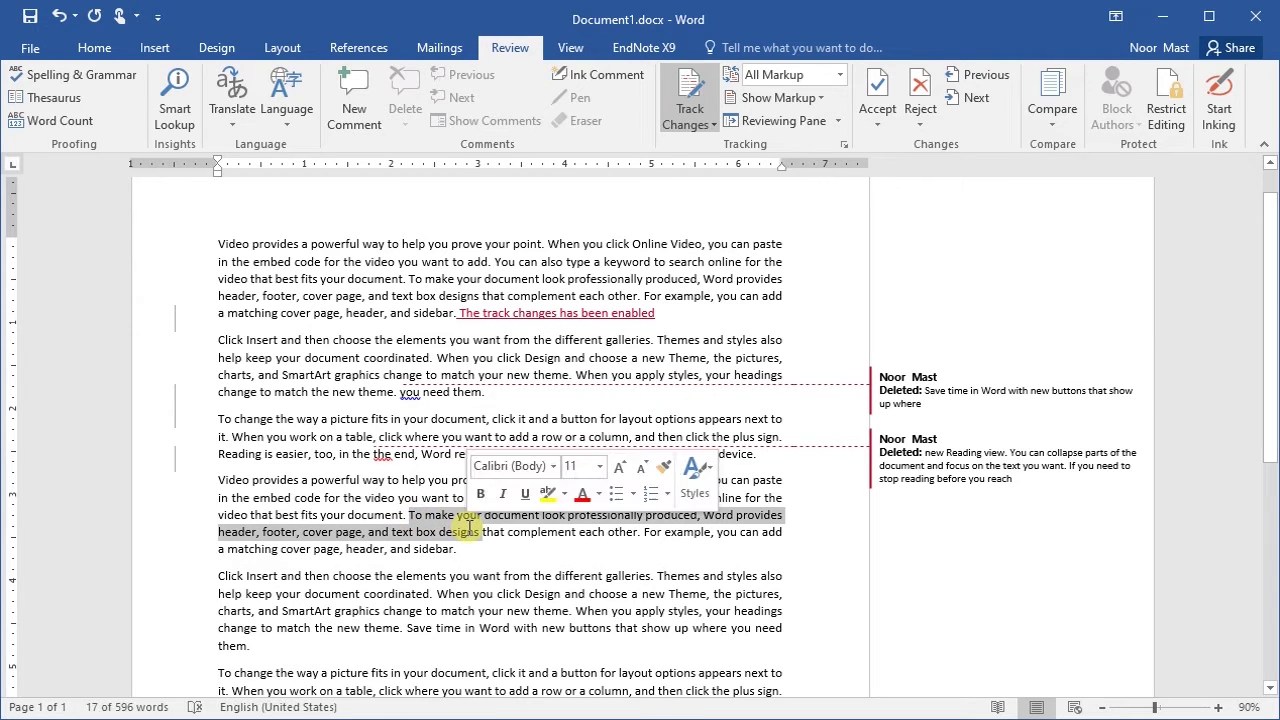
pyautogui.hotkey('ctrl', 'b')
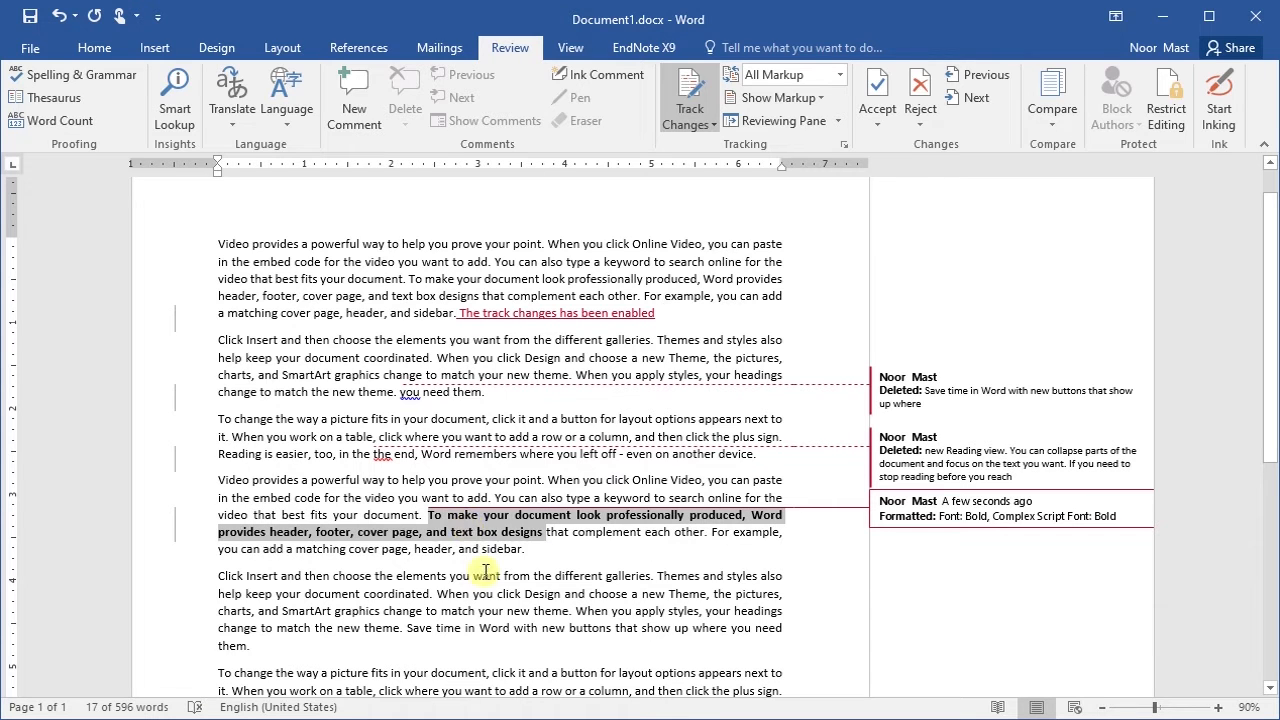
# Format "When you click Design … match your new theme" in the fifth paragraph as 16 pt italic
pyautogui.moveTo(437, 594); pyautogui.dragTo(558, 612)
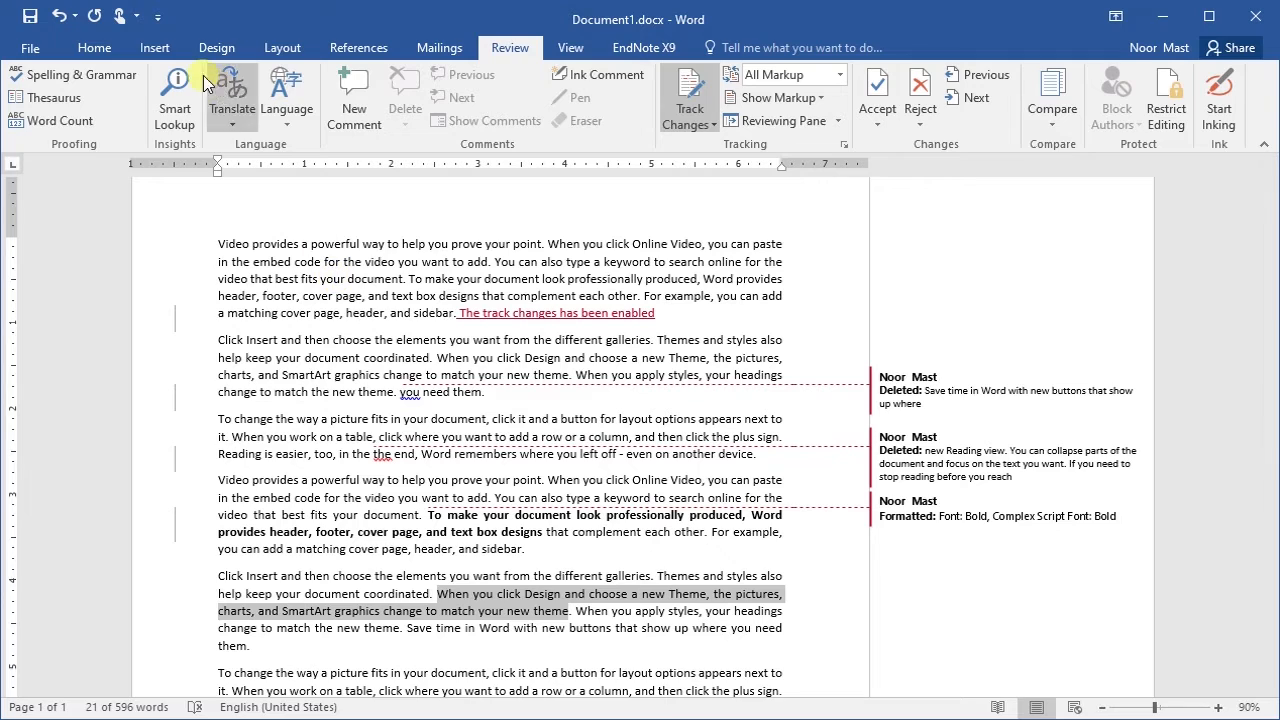
pyautogui.click(93, 50)
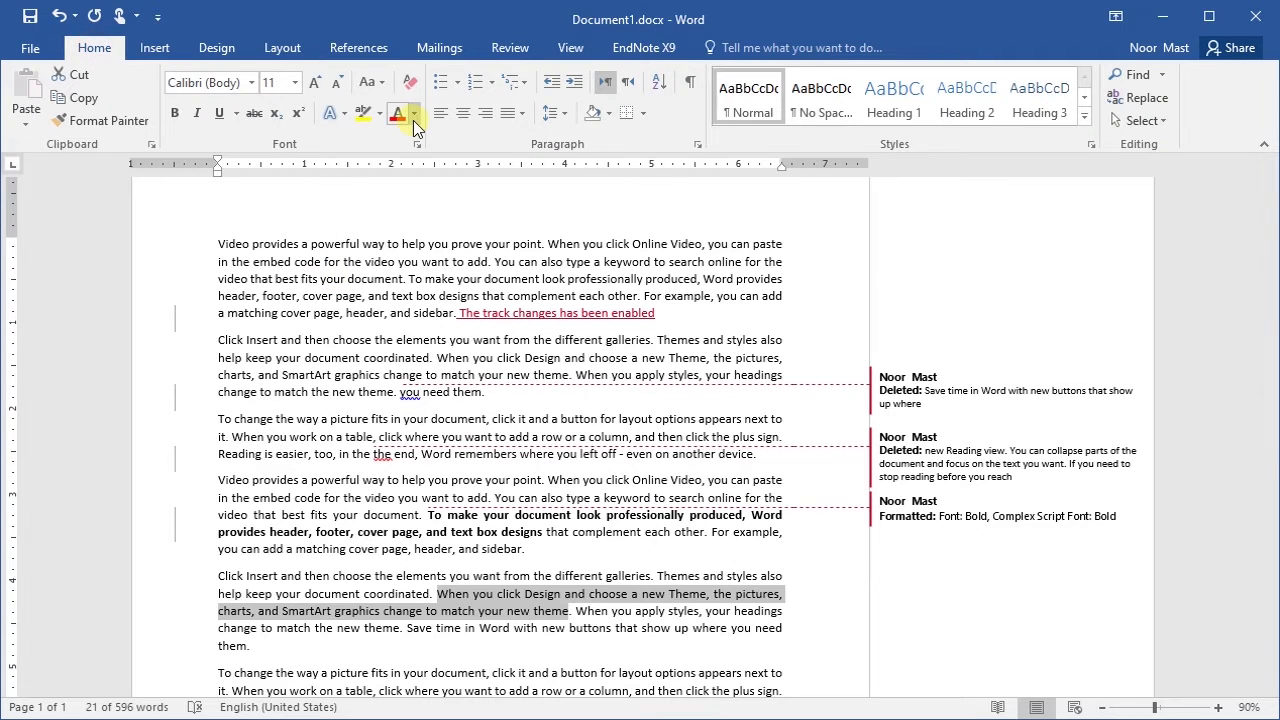
pyautogui.click(294, 83)
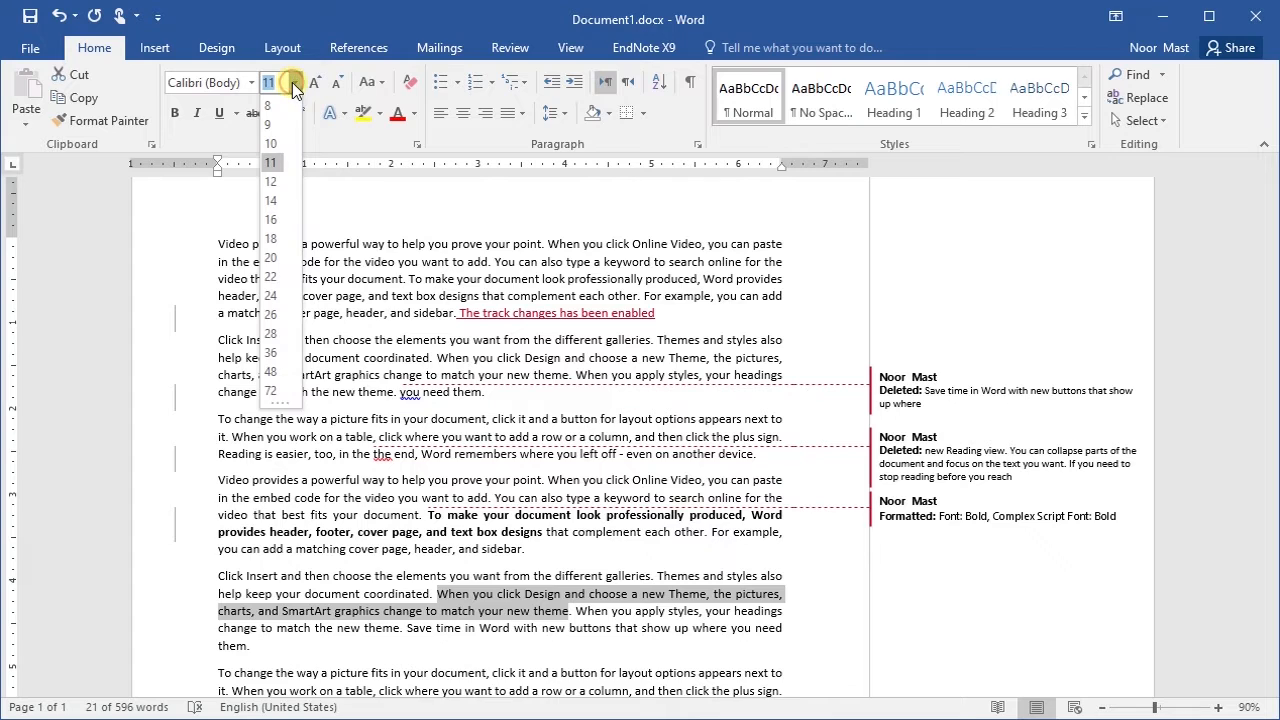
pyautogui.click(272, 220)
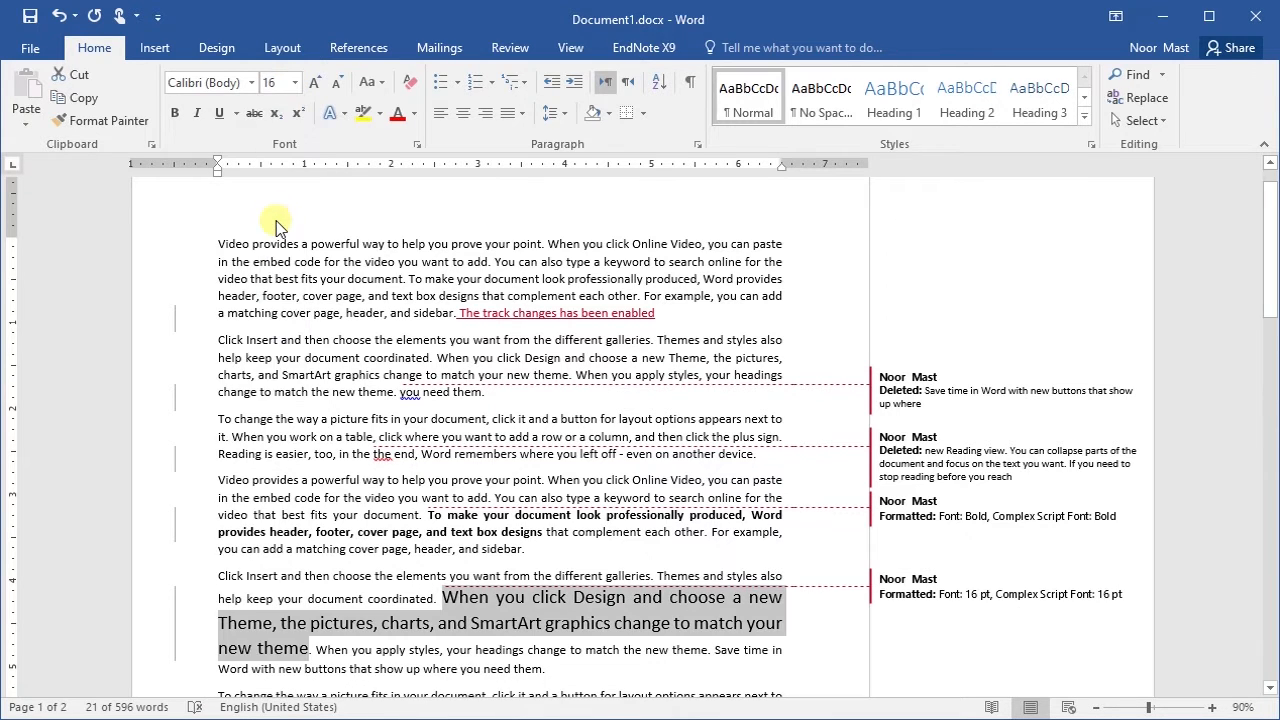
pyautogui.click(251, 82)
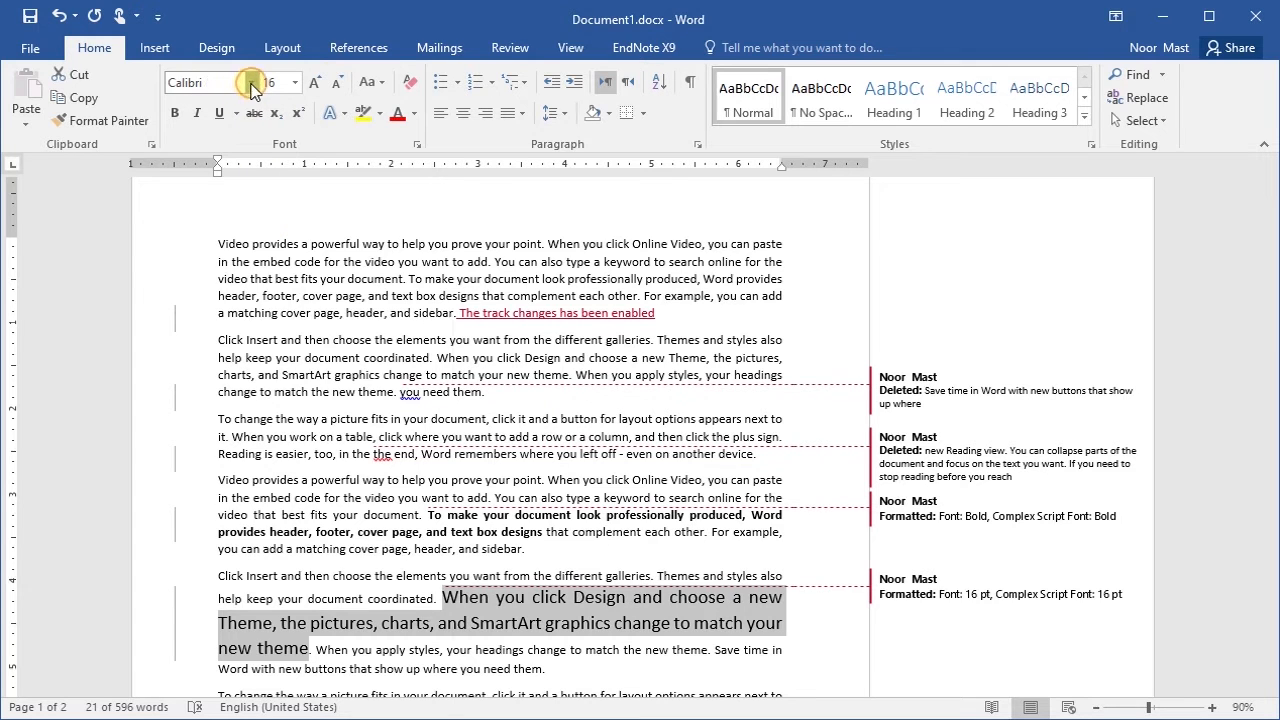
pyautogui.click(195, 16)
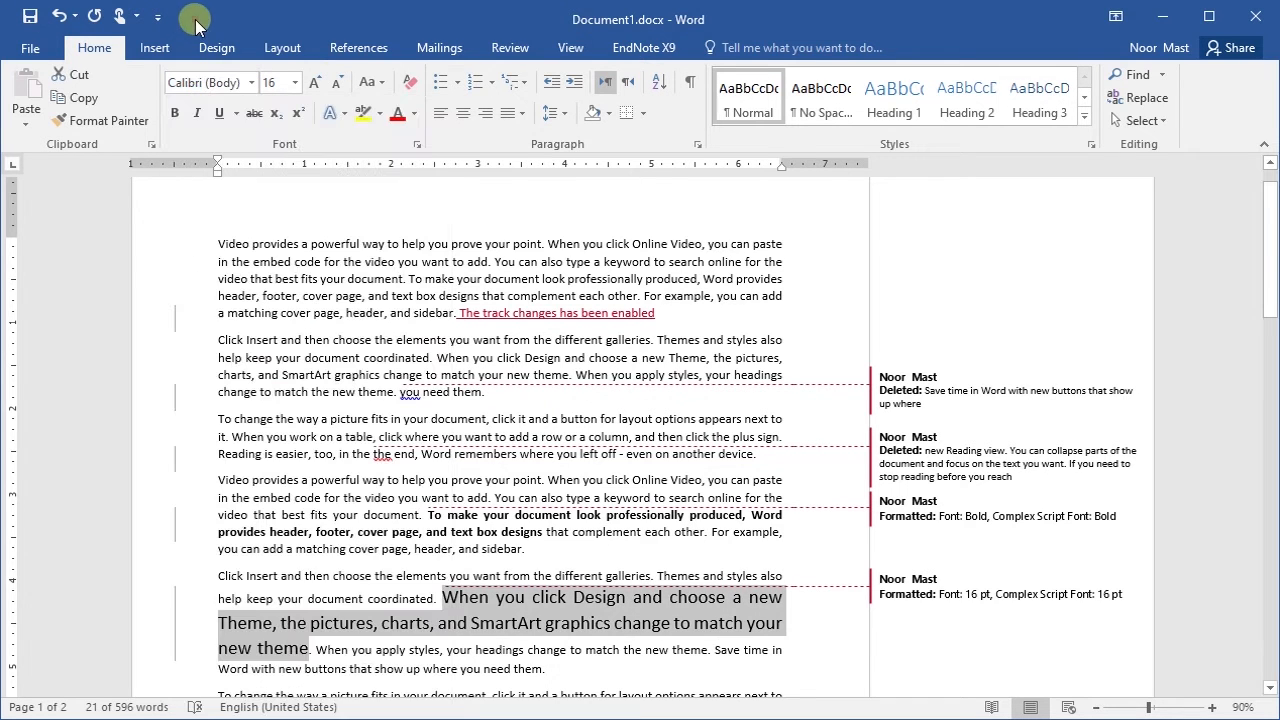
pyautogui.click(199, 114)
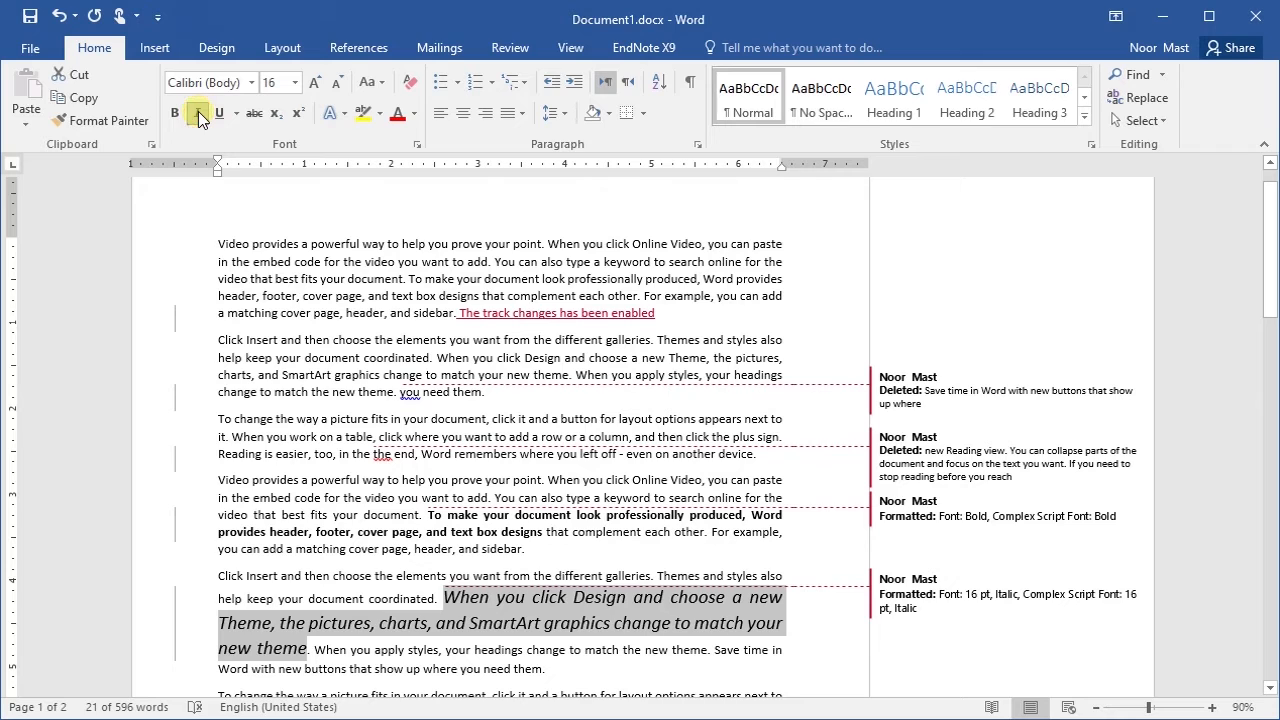
# Reject all tracked changes in the document and stop tracking
pyautogui.click(627, 272)
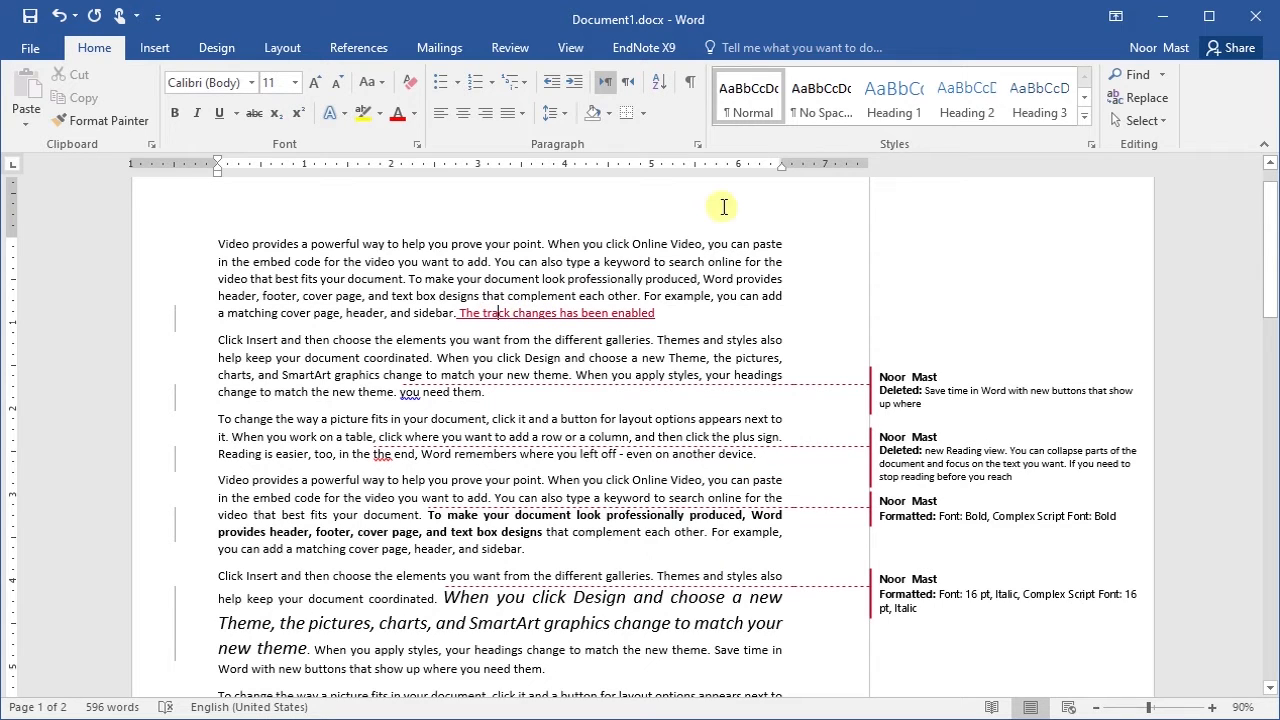
pyautogui.click(507, 47)
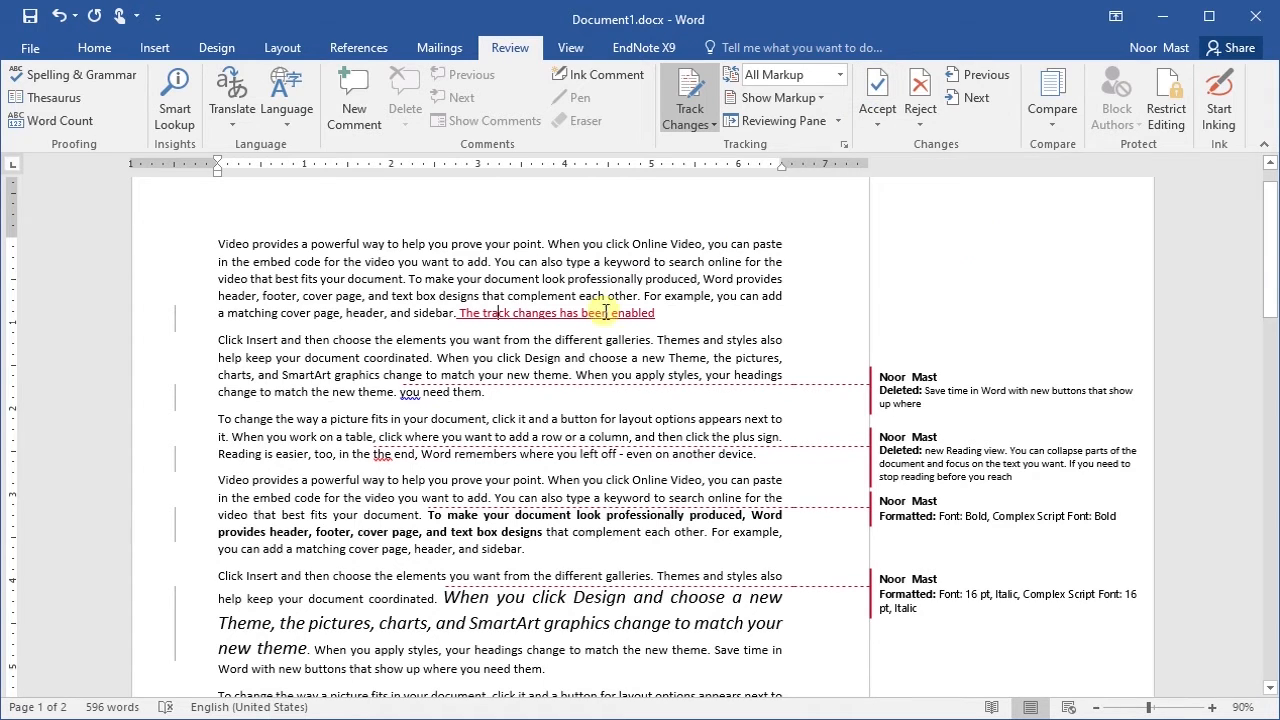
pyautogui.click(877, 128)
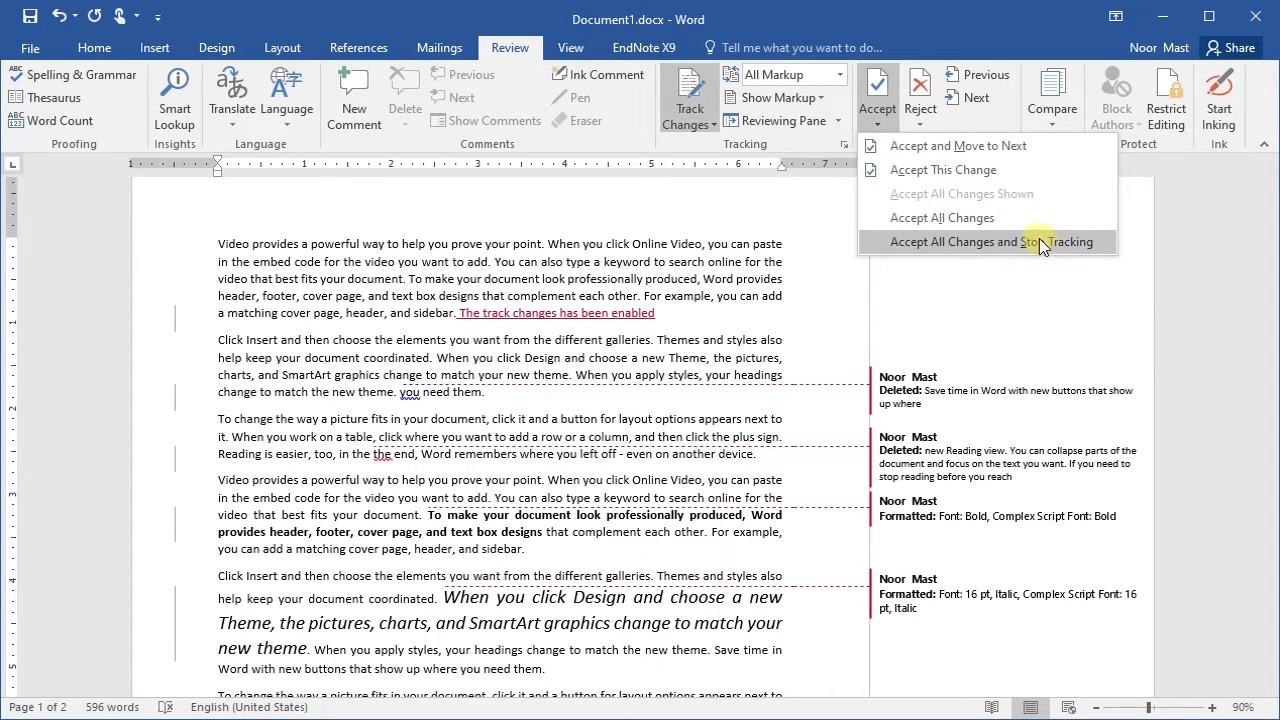
pyautogui.click(921, 95)
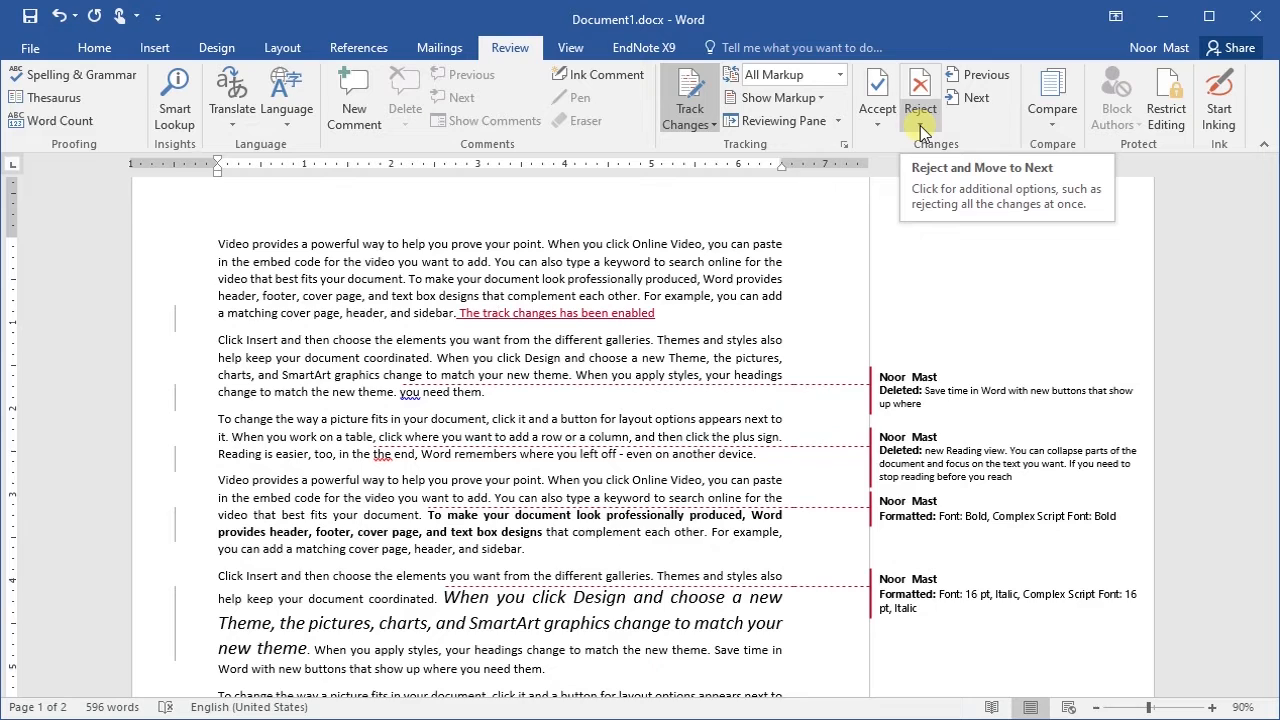
pyautogui.click(921, 130)
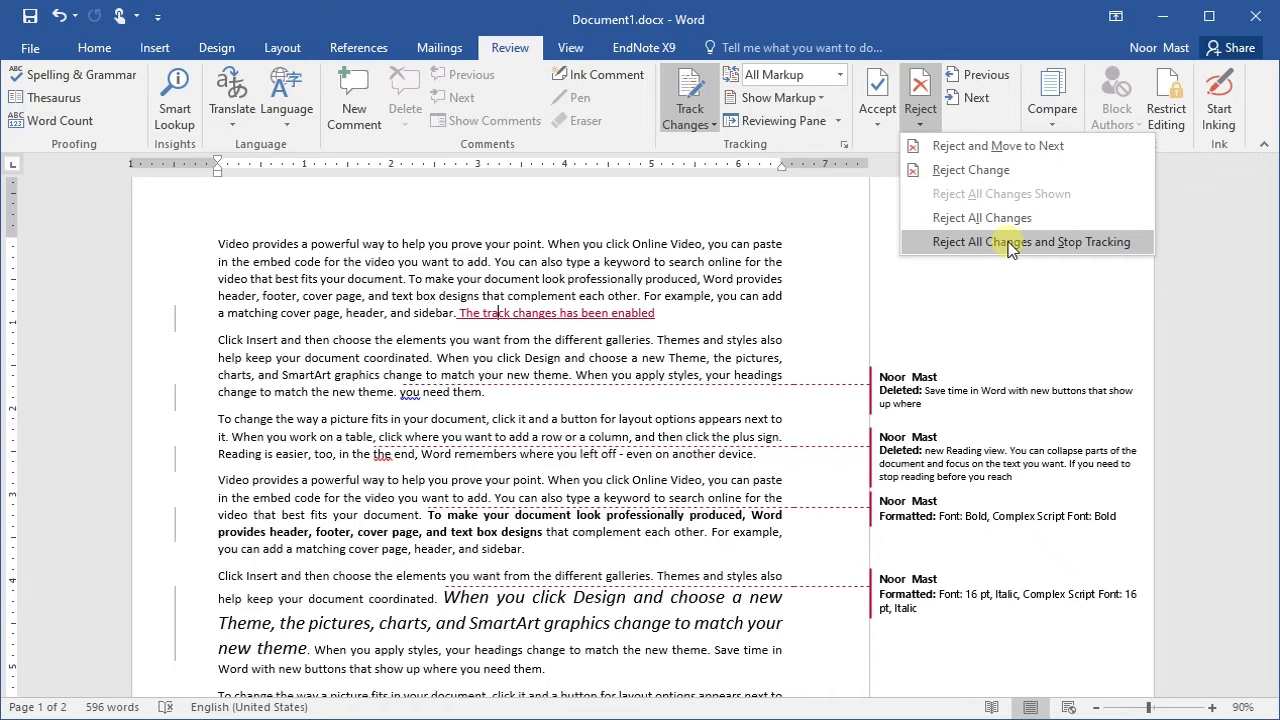
pyautogui.click(944, 242)
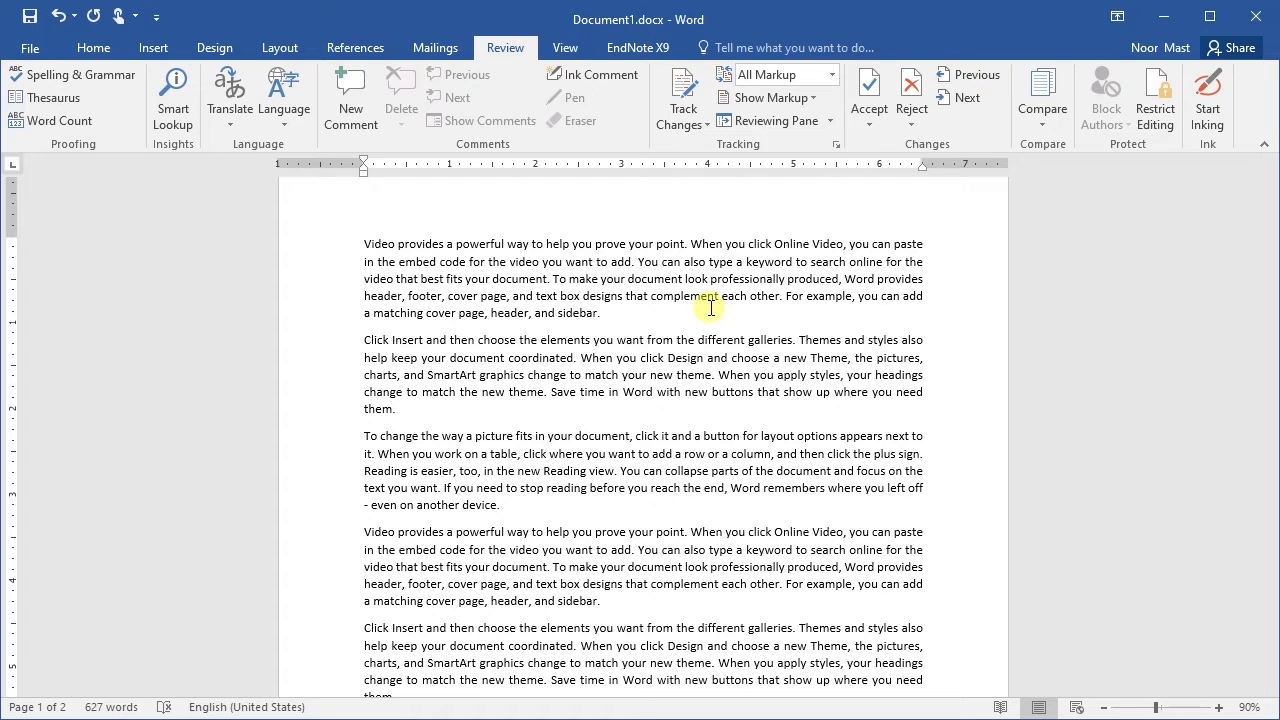
# Turn Track Changes back on and view the Lock Tracking password options, leaving them without setting a lock
pyautogui.click(680, 93)
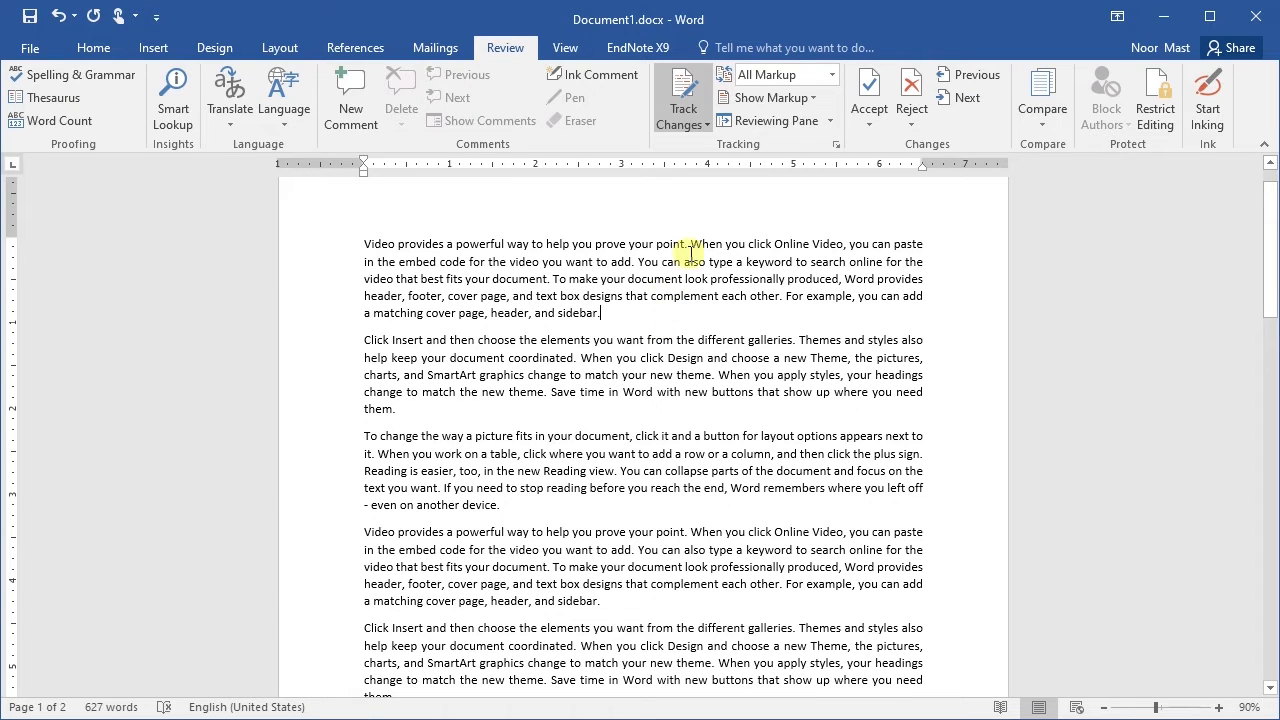
pyautogui.click(705, 126)
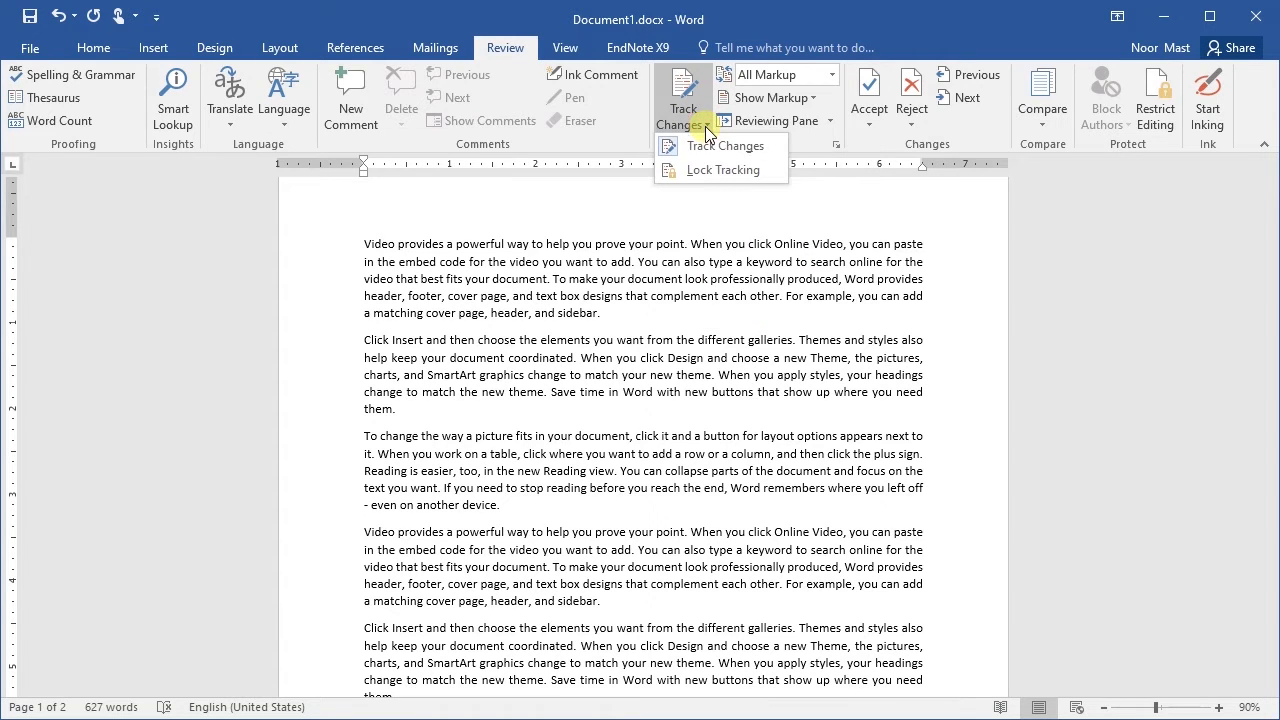
pyautogui.click(750, 175)
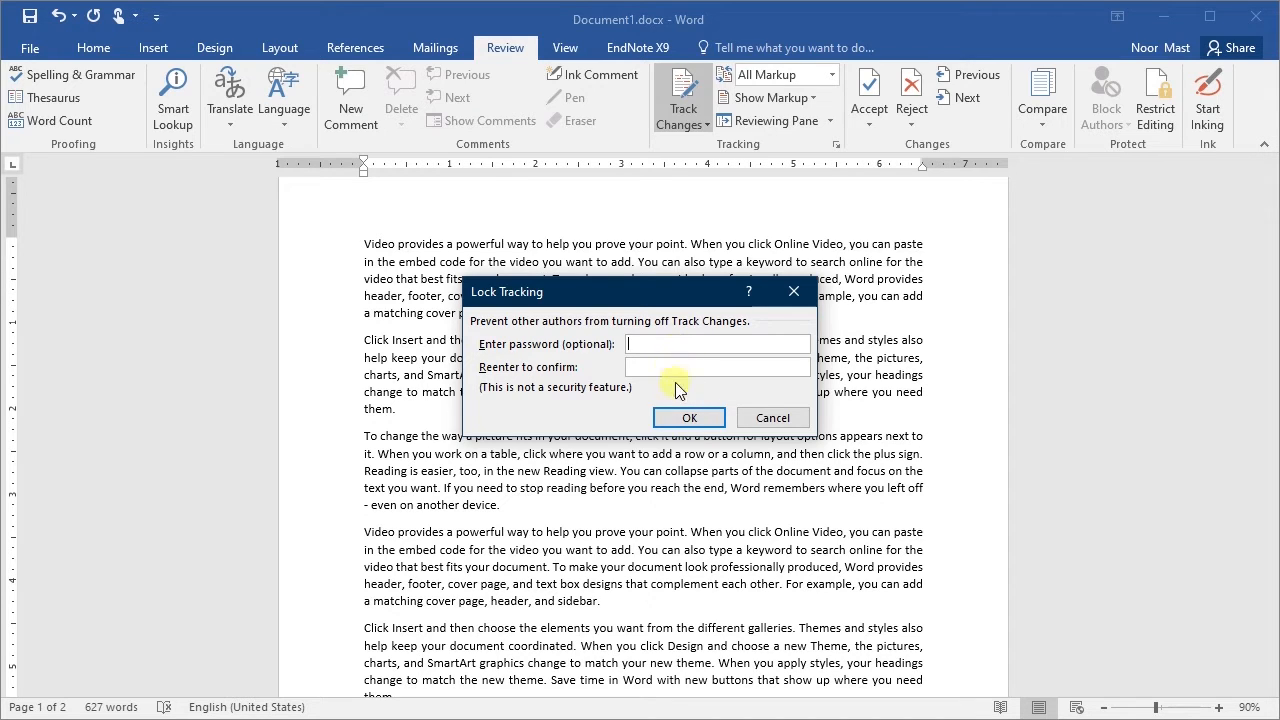
pyautogui.click(771, 420)
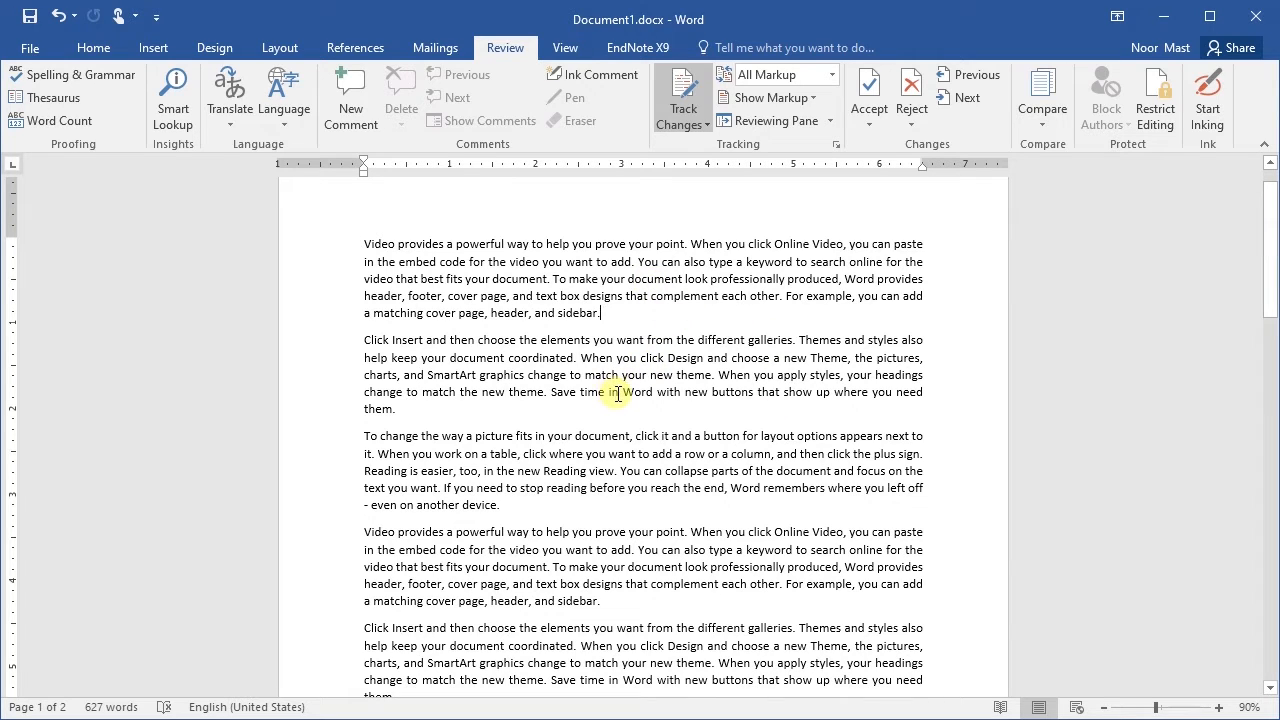
# Add the comment "Your comments will be here" to "in Word with new buttons that" in the second paragraph
pyautogui.moveTo(618, 393); pyautogui.dragTo(781, 400)
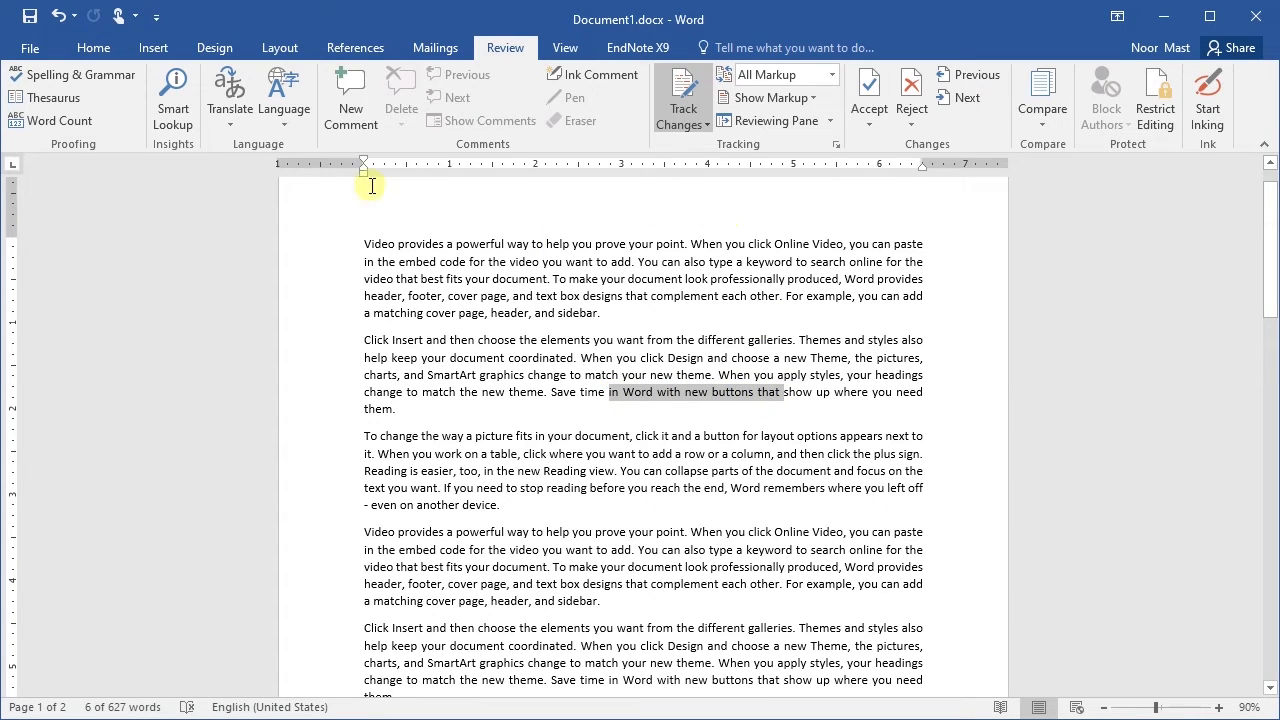
pyautogui.click(348, 91)
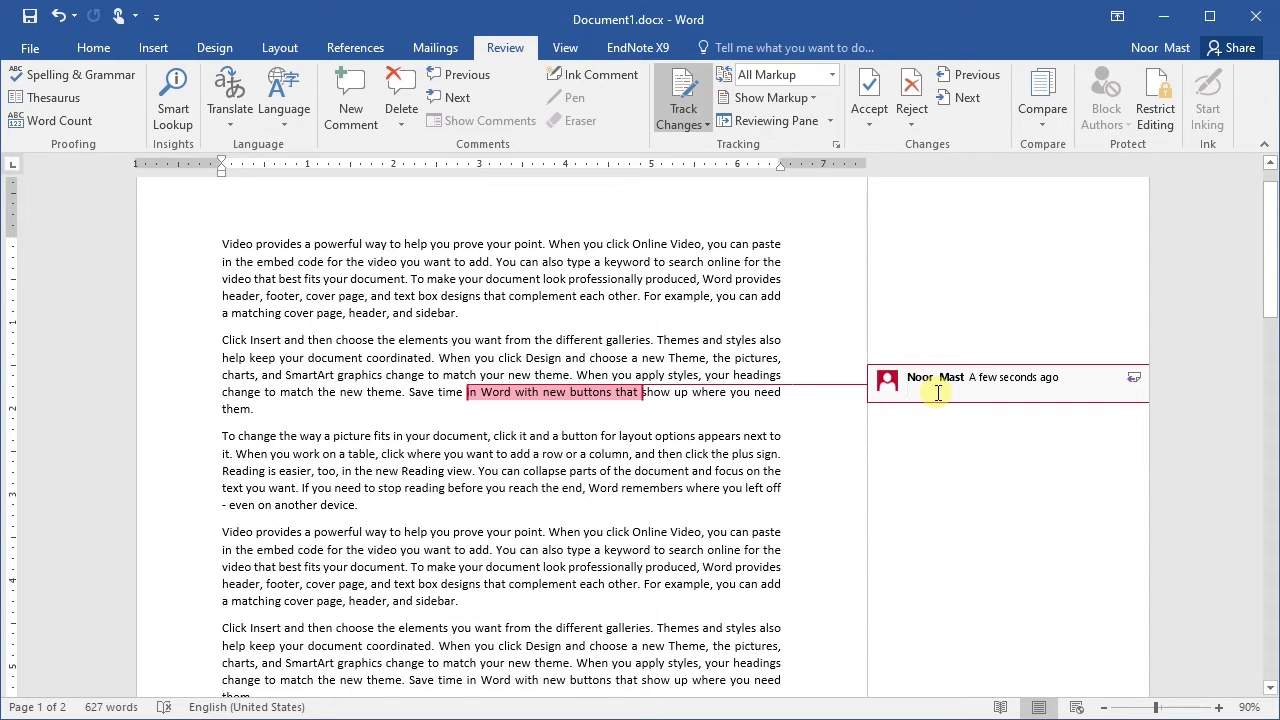
pyautogui.write('You')
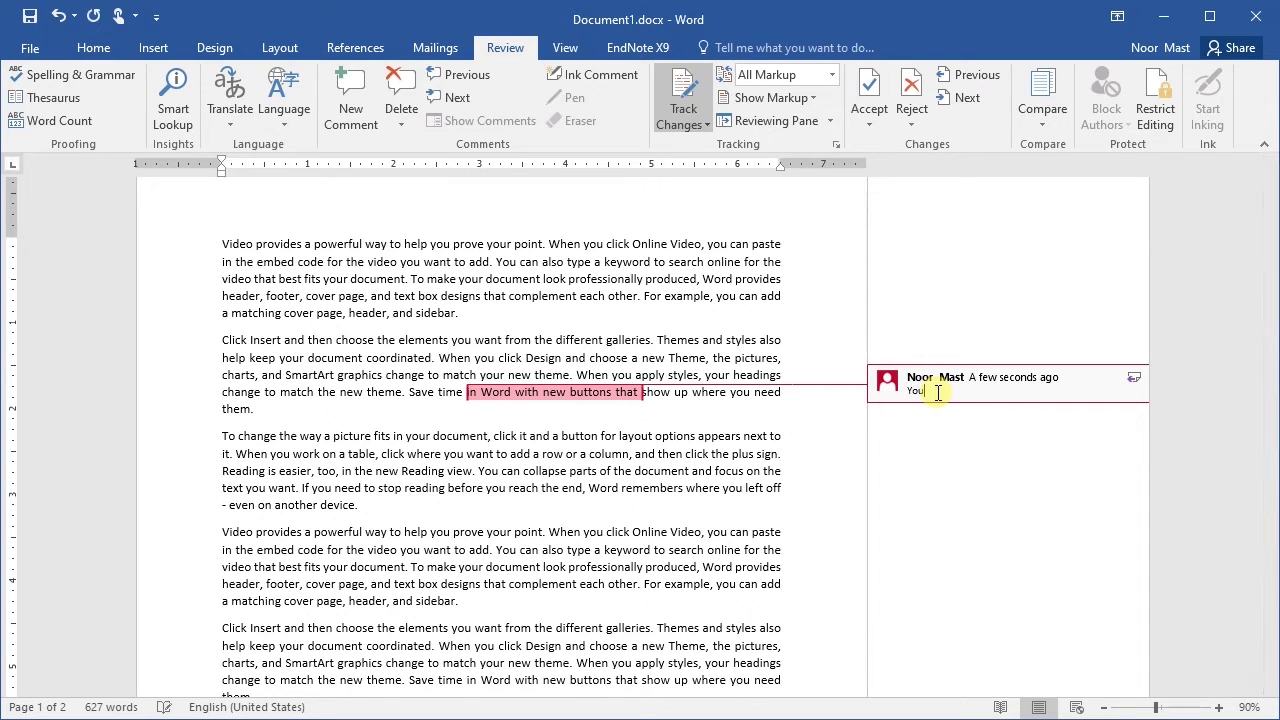
pyautogui.write('r comments will be here')
pyautogui.click(631, 550)
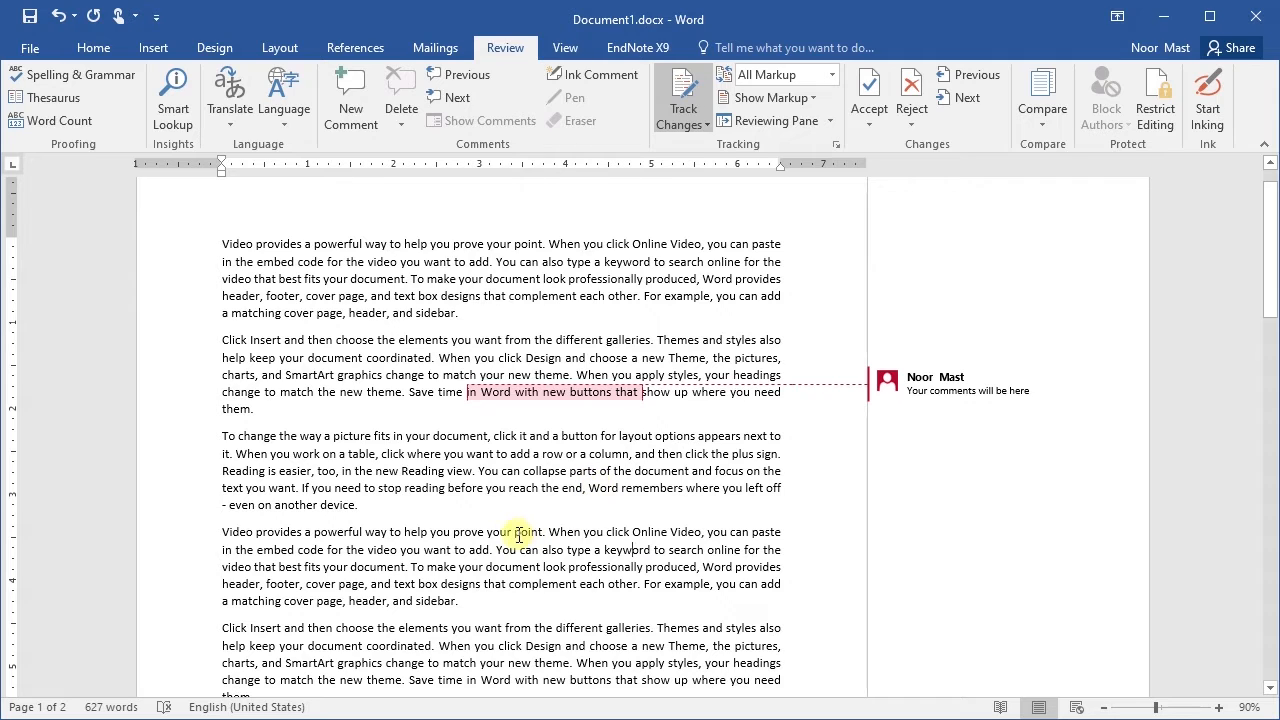
# Add the comment "sdfdsfdf" to "your point. When you click" in the fourth paragraph
pyautogui.moveTo(488, 533); pyautogui.dragTo(631, 535)
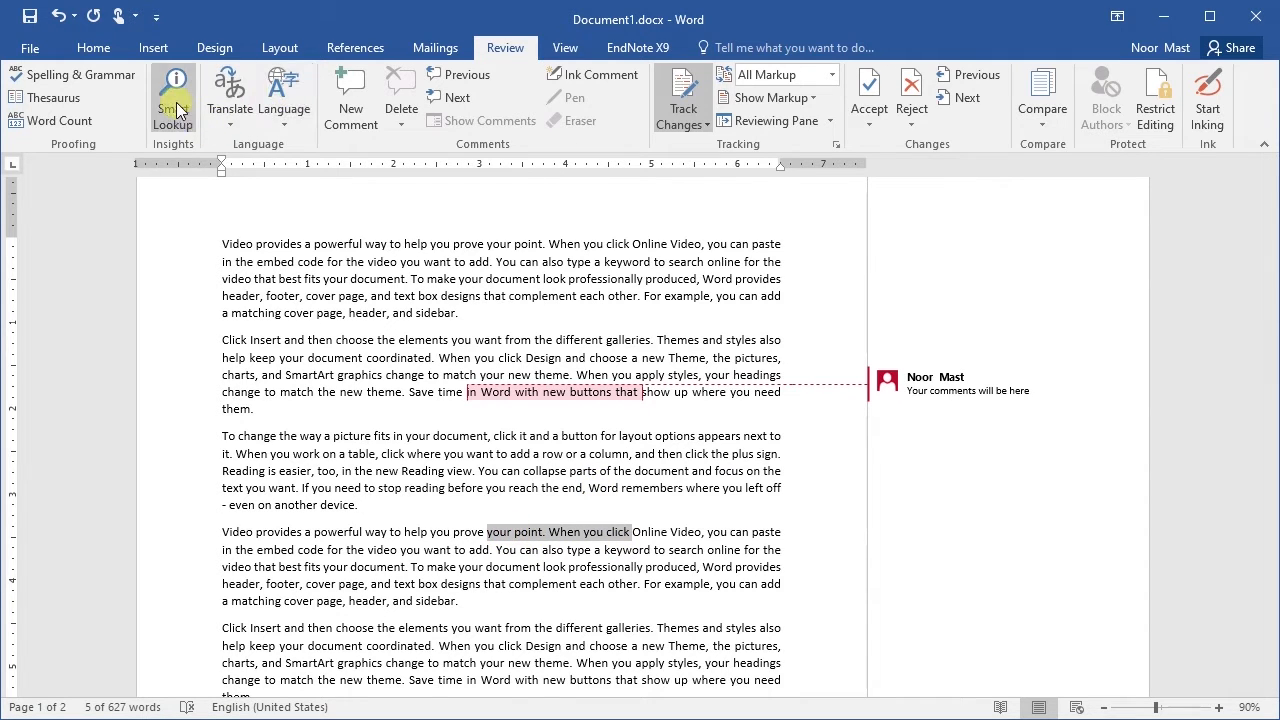
pyautogui.click(352, 104)
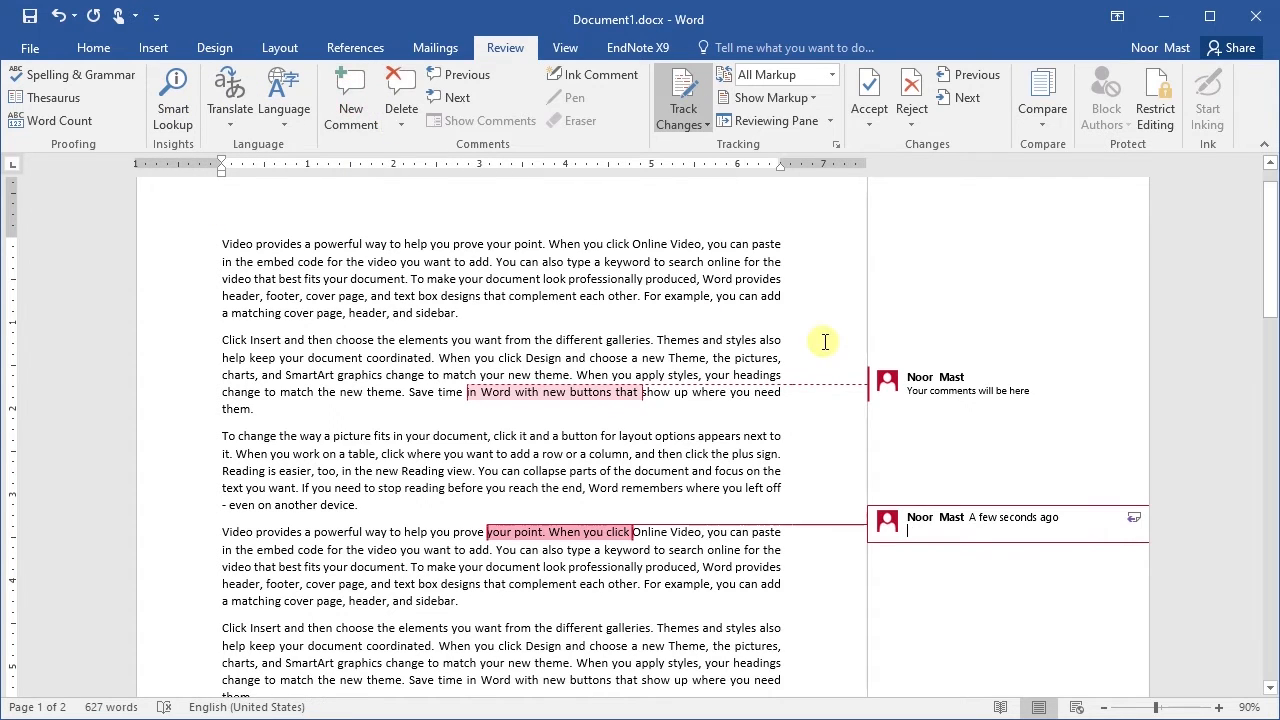
pyautogui.write('sdf')
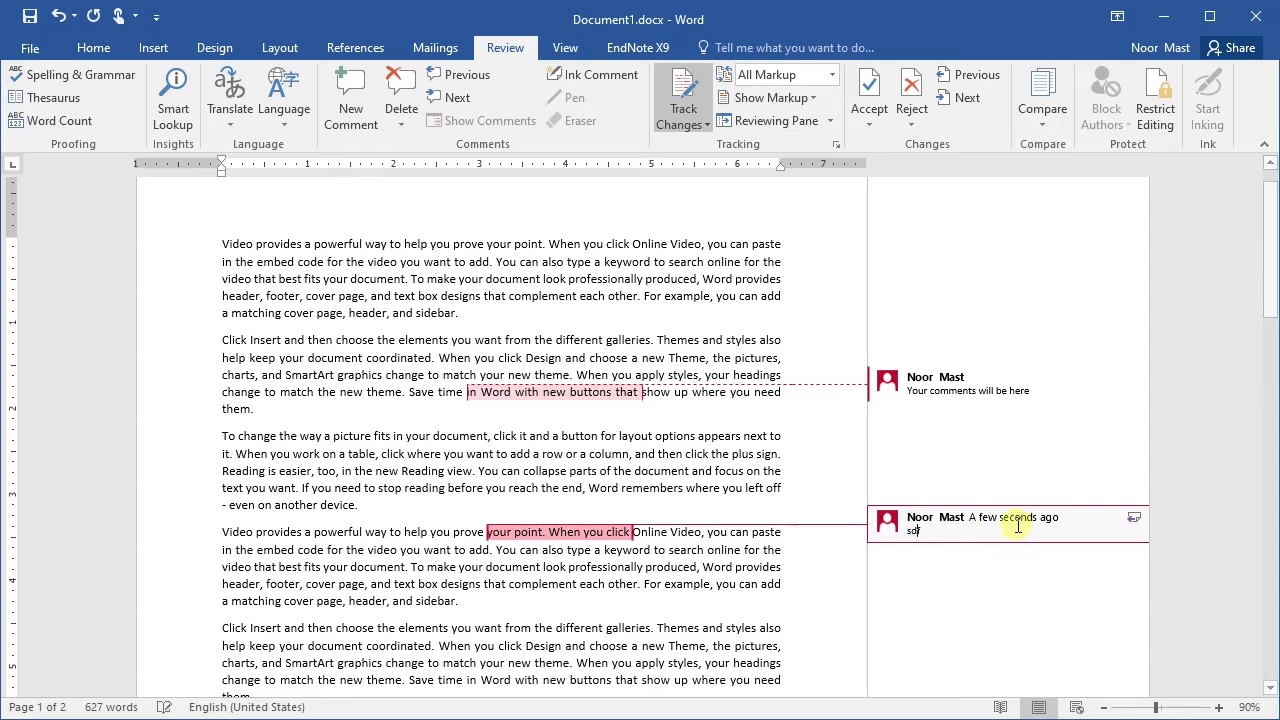
pyautogui.write('dsfdf')
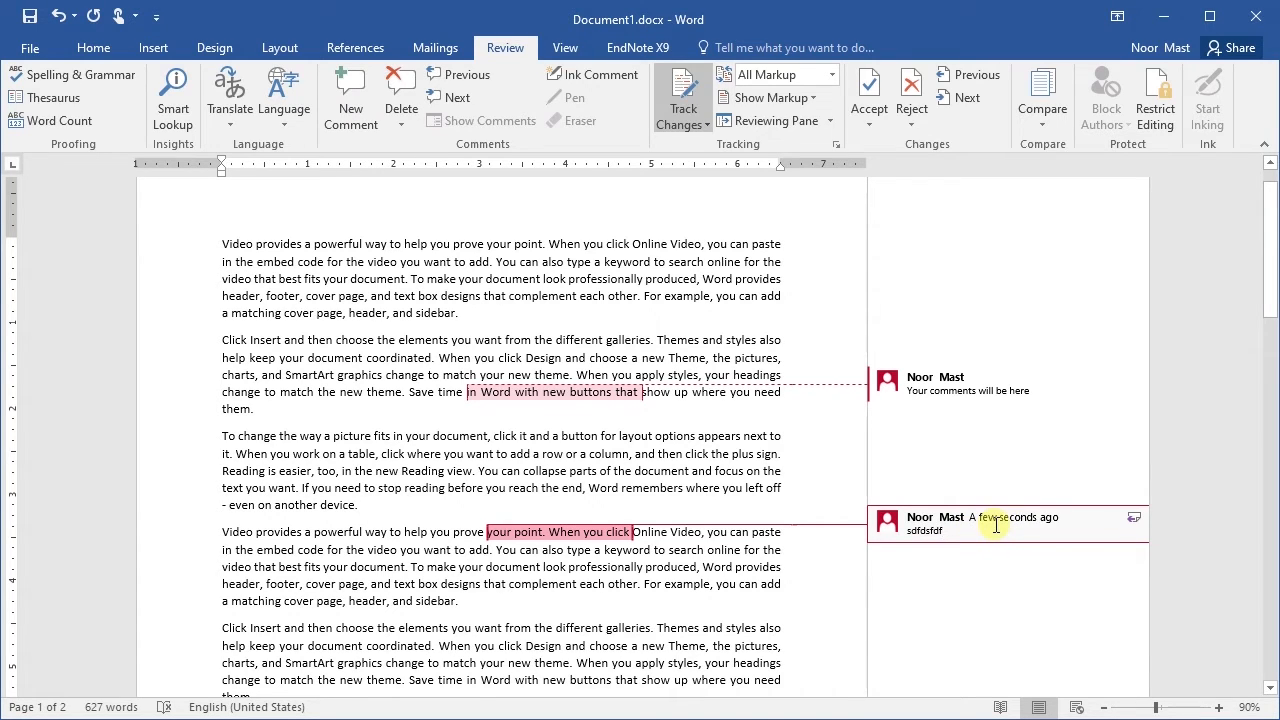
# Move back and forth between the comments in the second and fourth paragraphs, starting from the first comment
pyautogui.click(940, 390)
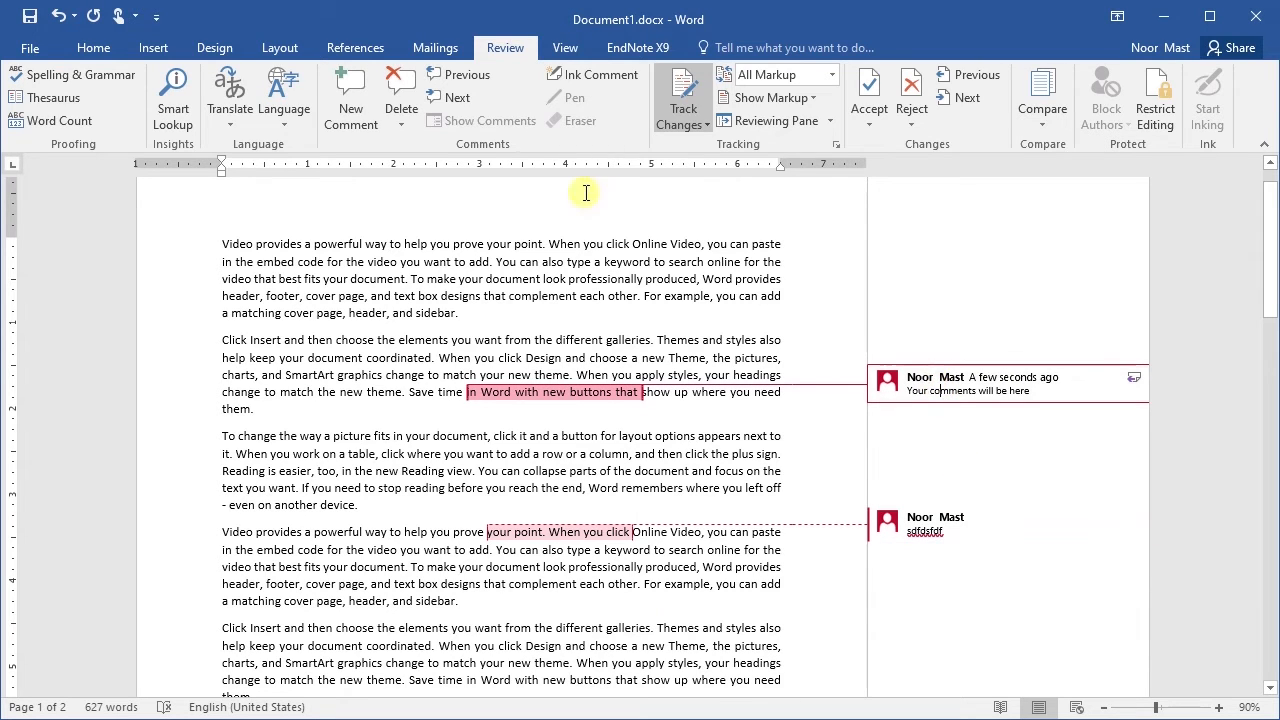
pyautogui.click(459, 99)
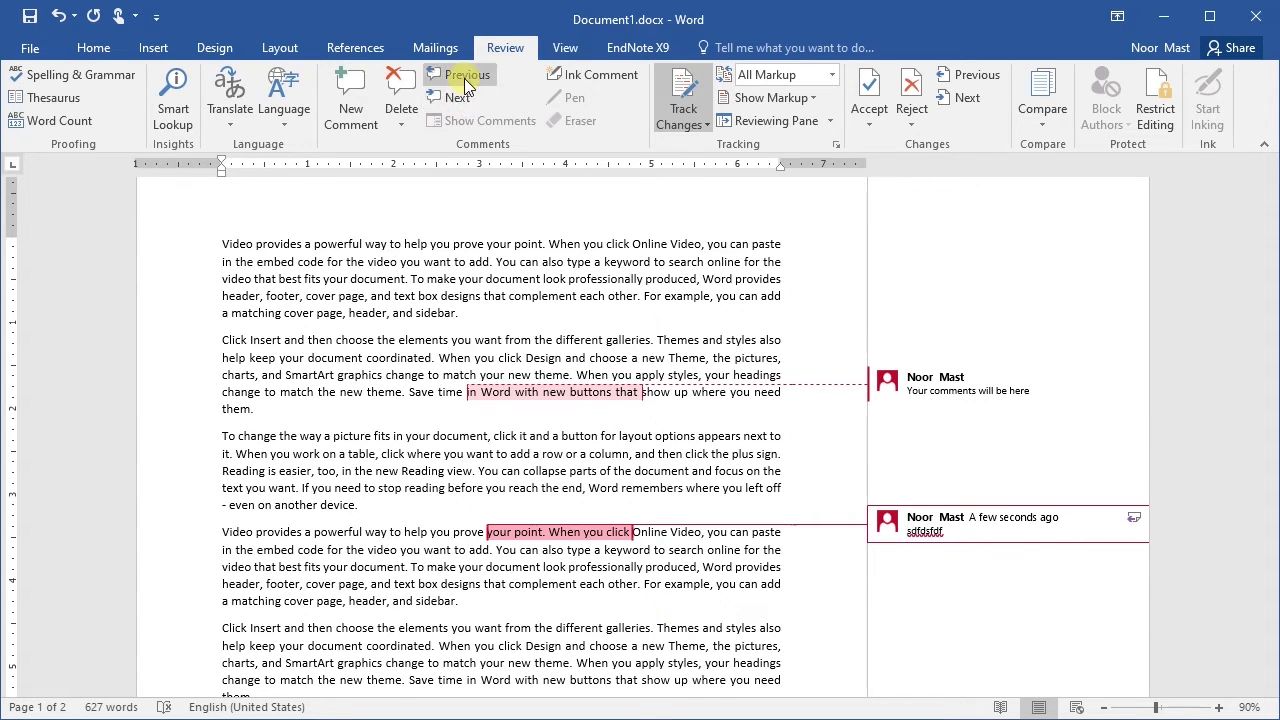
pyautogui.click(465, 80)
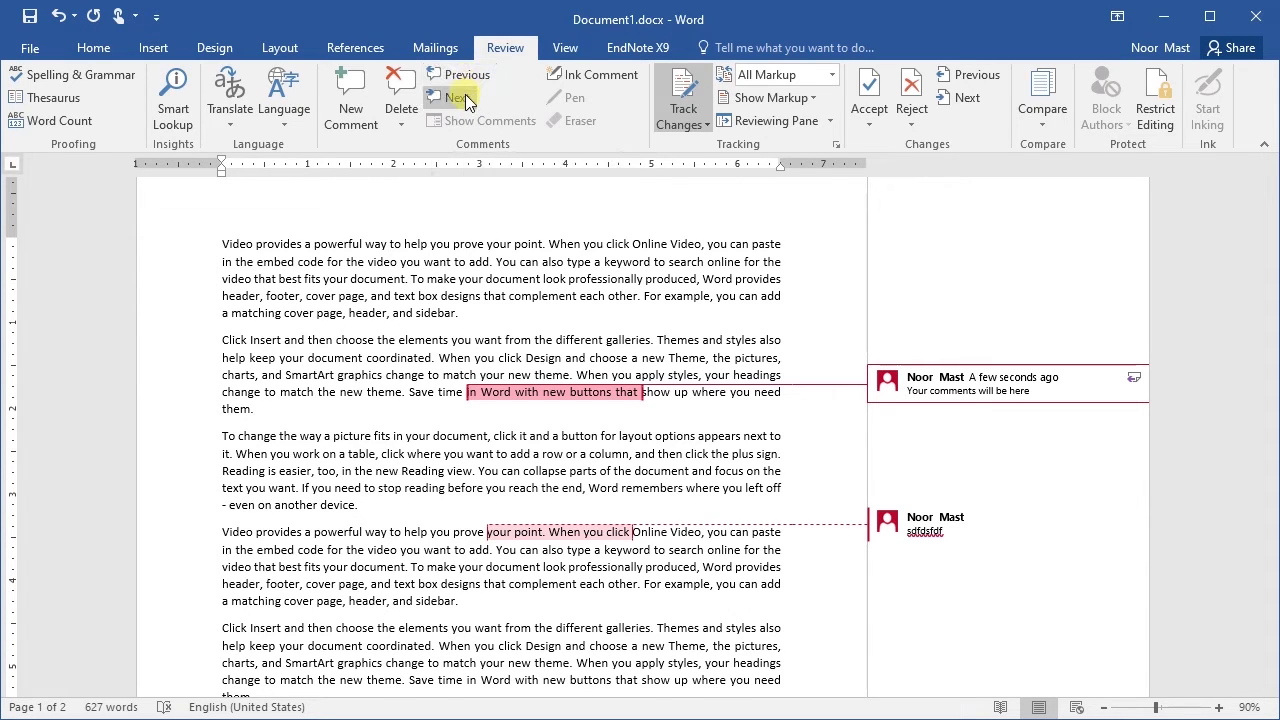
pyautogui.click(459, 98)
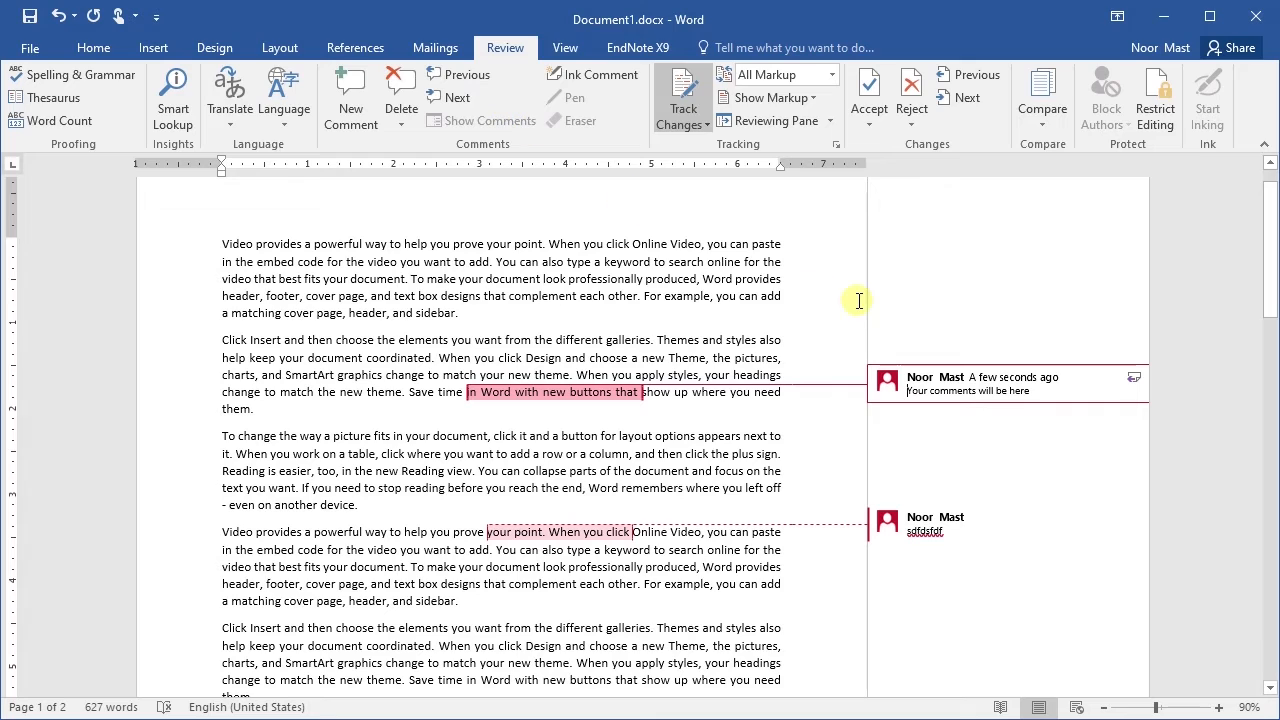
# Delete all comments in the document
pyautogui.hotkey('ctrl', 'a')
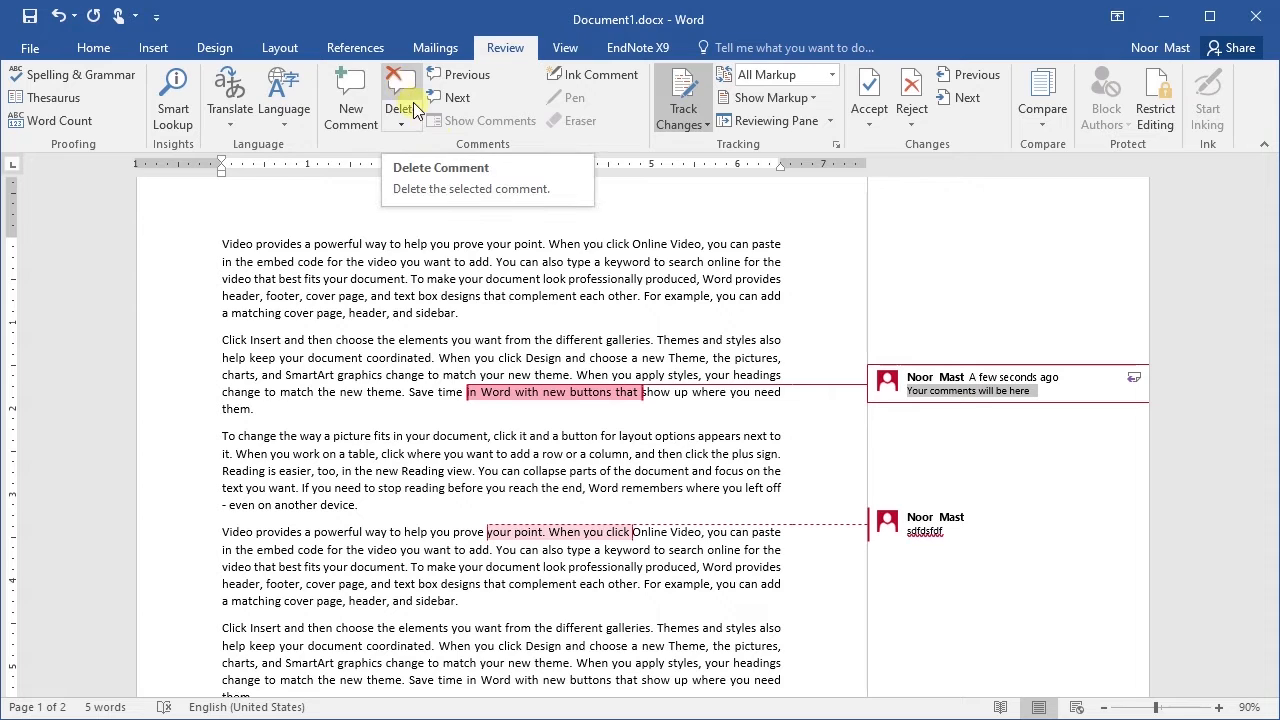
pyautogui.rightClick(936, 377)
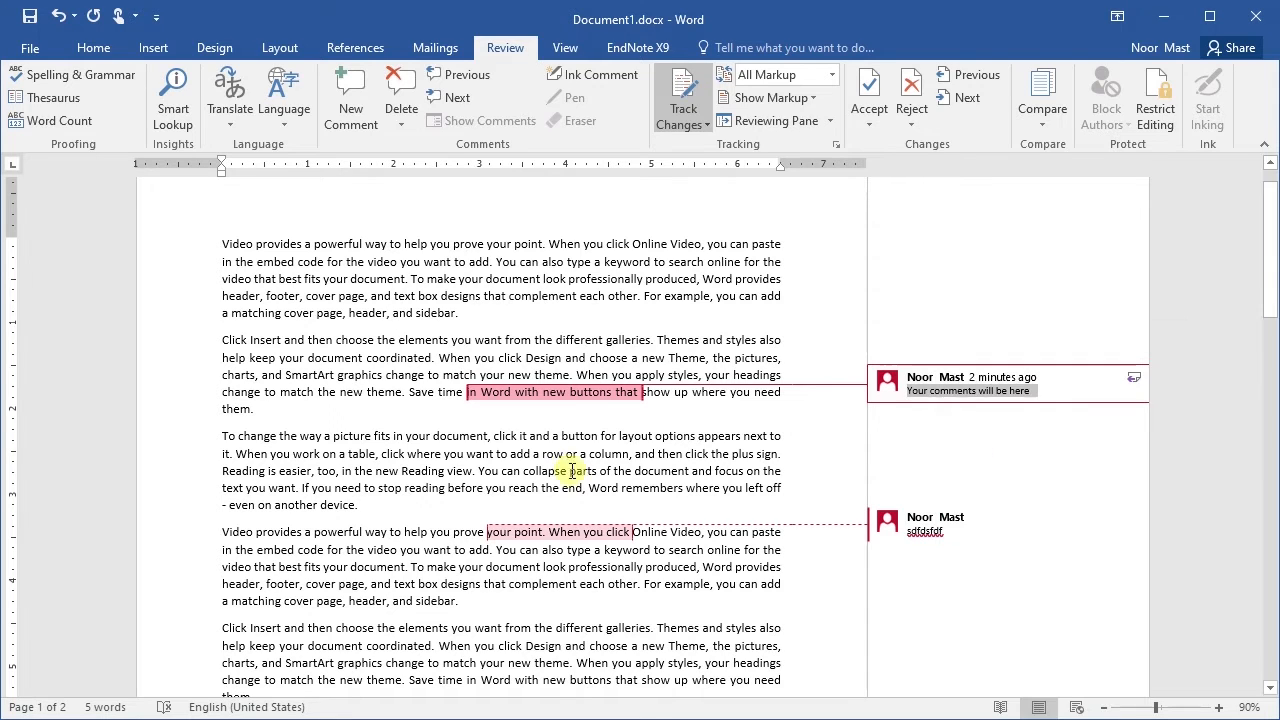
pyautogui.click(531, 477)
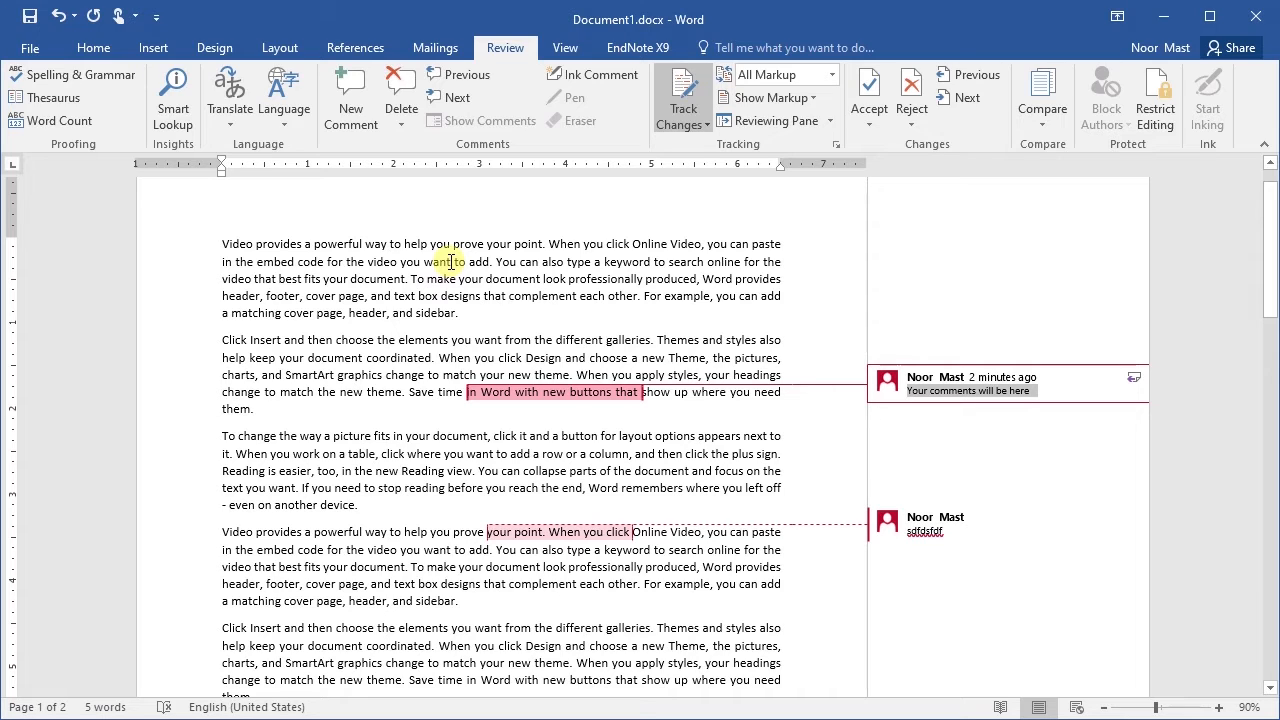
pyautogui.click(403, 128)
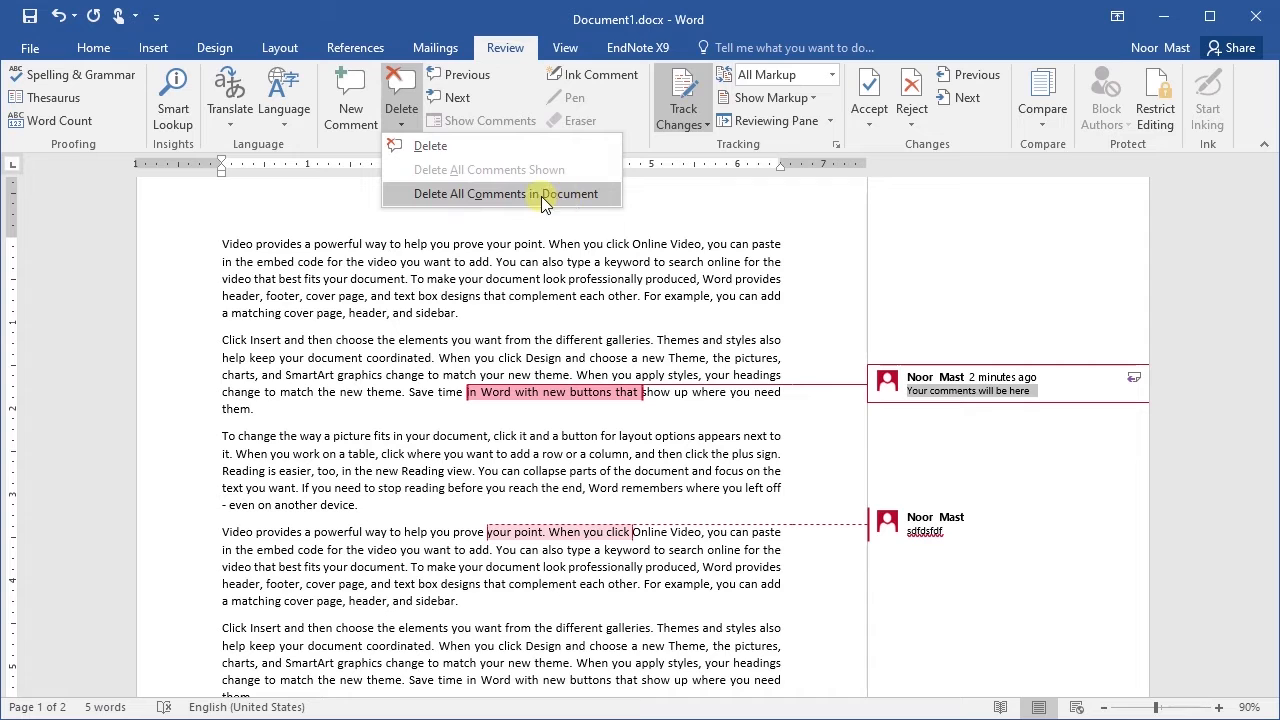
pyautogui.click(511, 196)
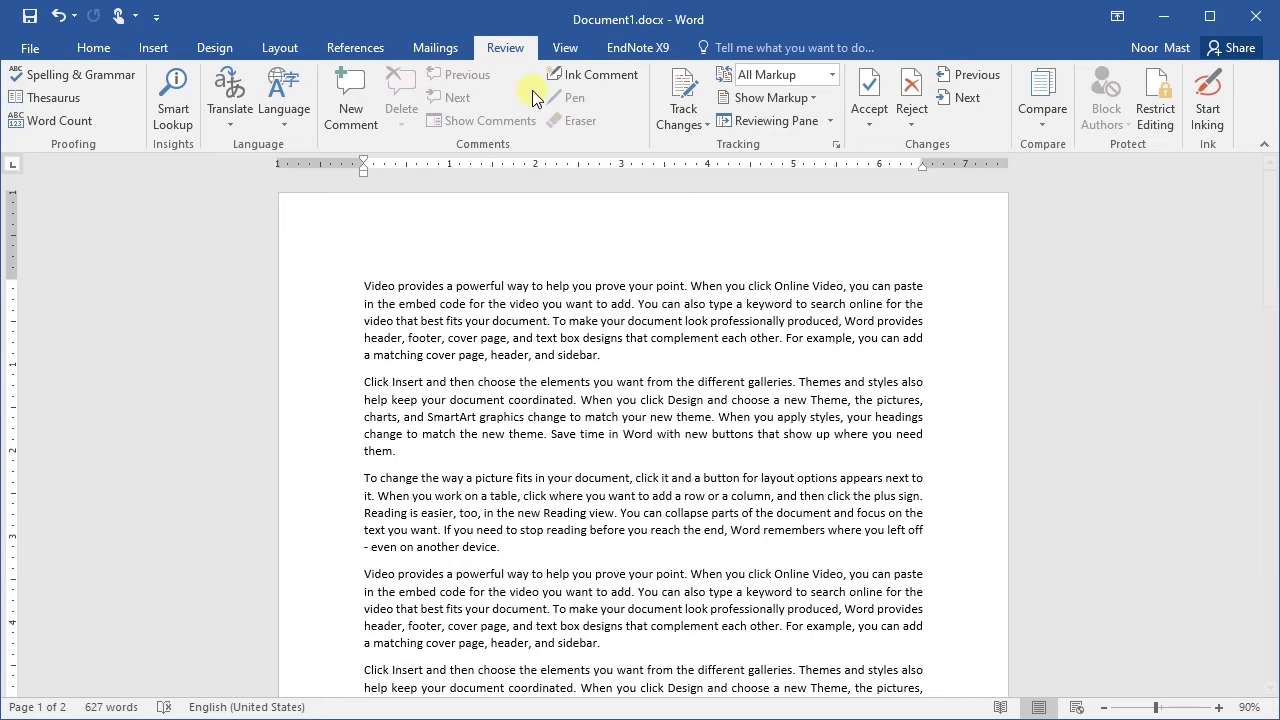
# Open Compare Documents and examine the original and revised document choices and the expanded comparison settings, leaving them unset
pyautogui.click(1044, 95)
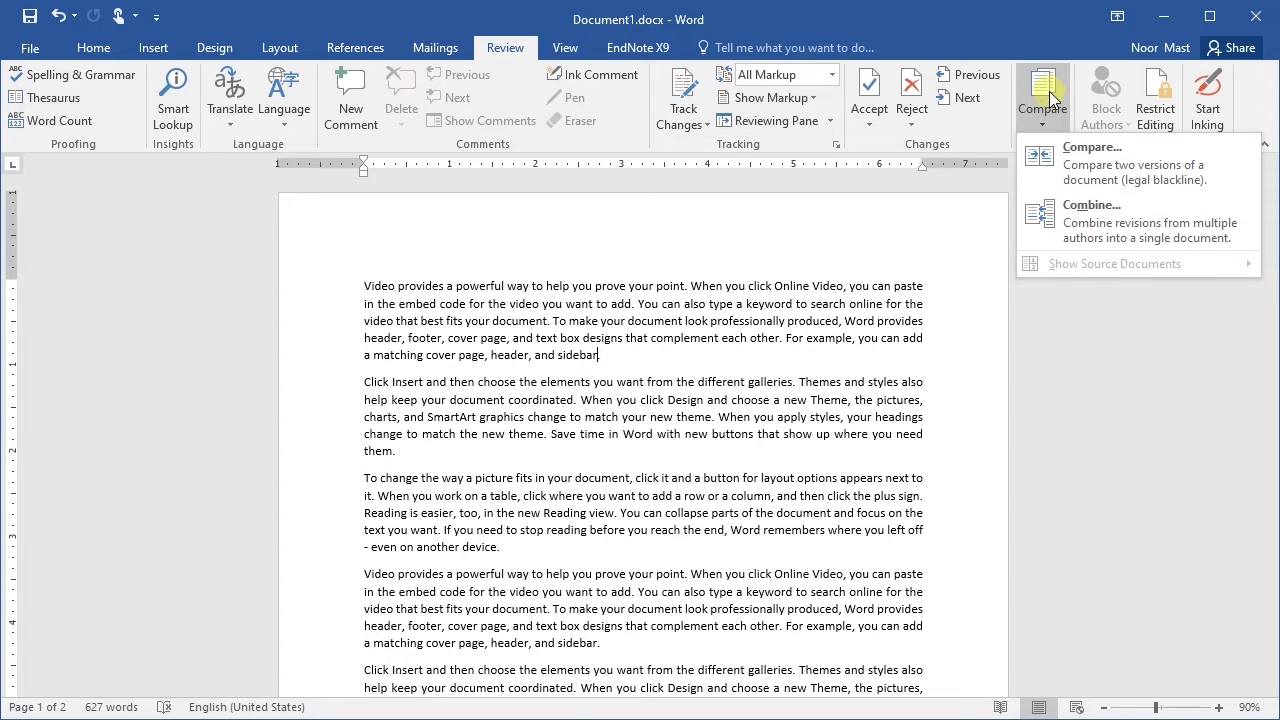
pyautogui.click(1095, 165)
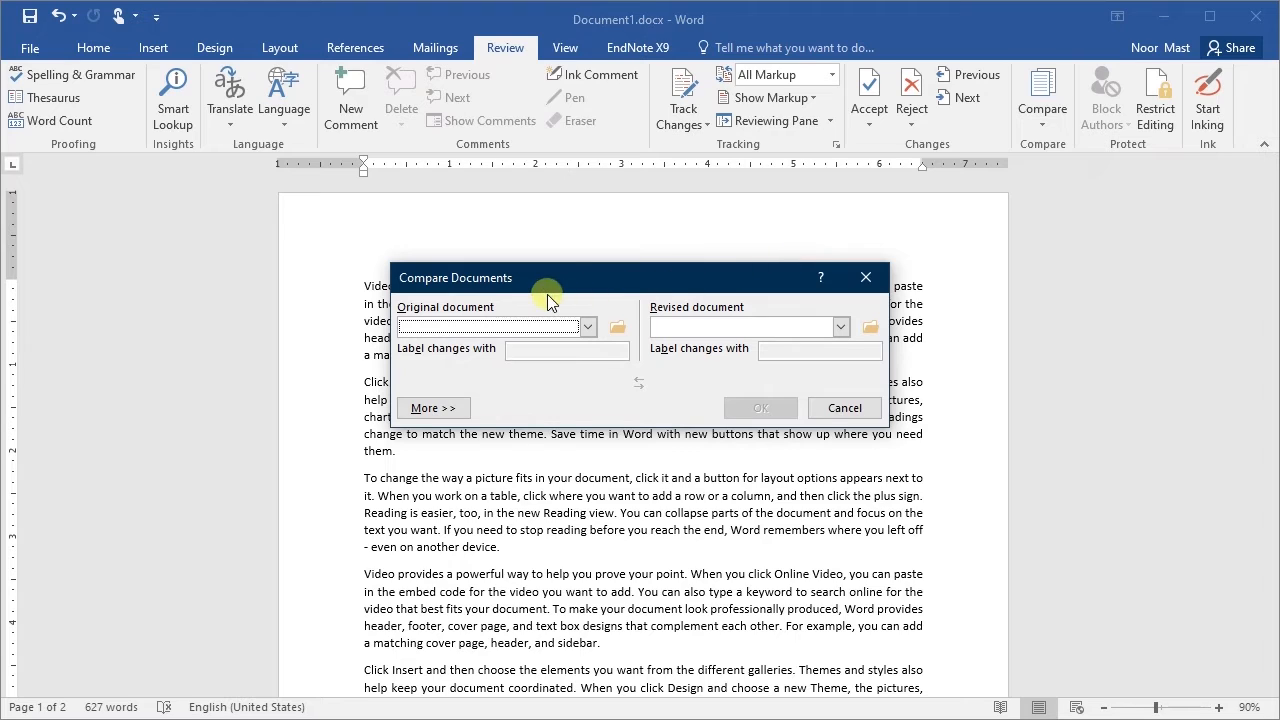
pyautogui.click(587, 327)
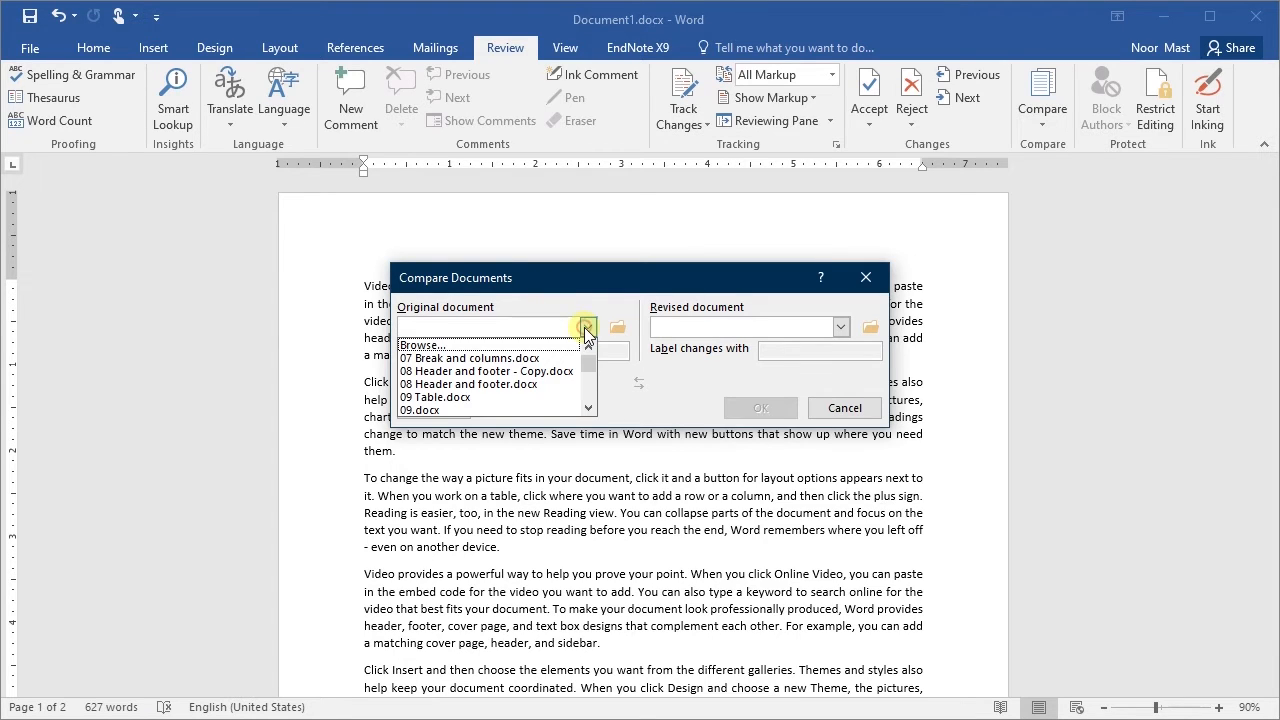
pyautogui.click(450, 330)
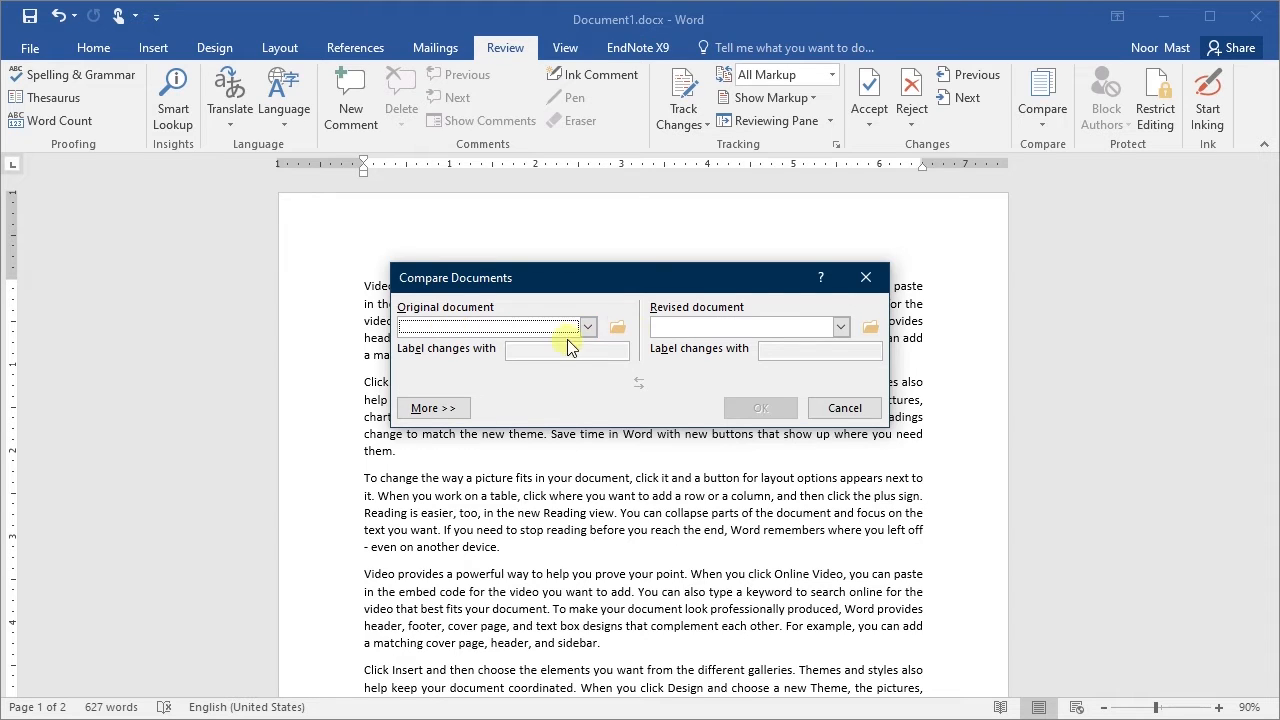
pyautogui.click(697, 330)
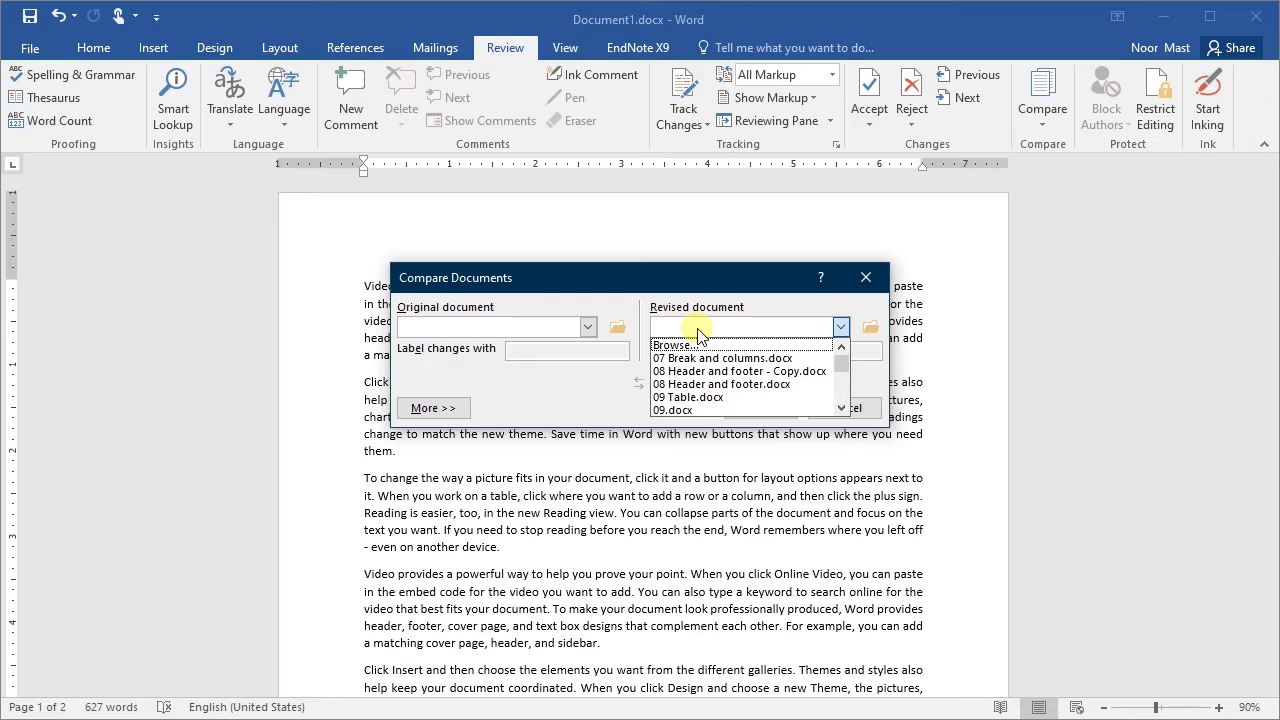
pyautogui.click(697, 327)
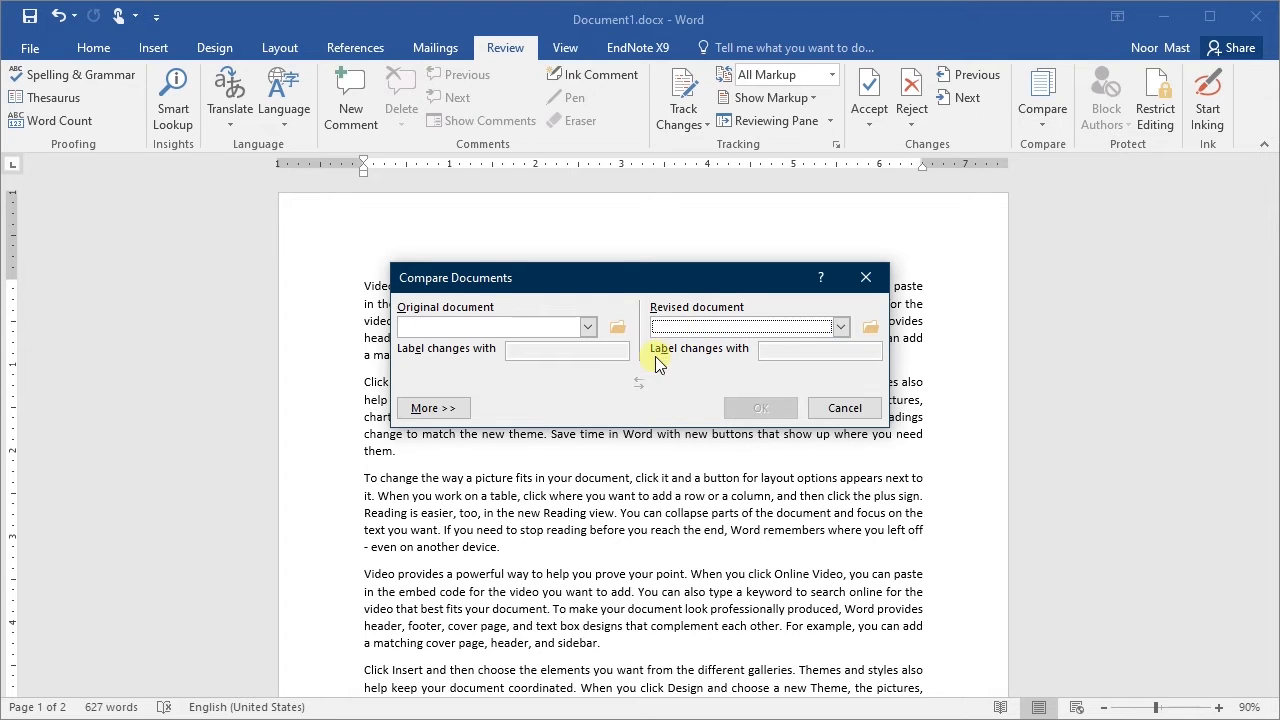
pyautogui.click(440, 412)
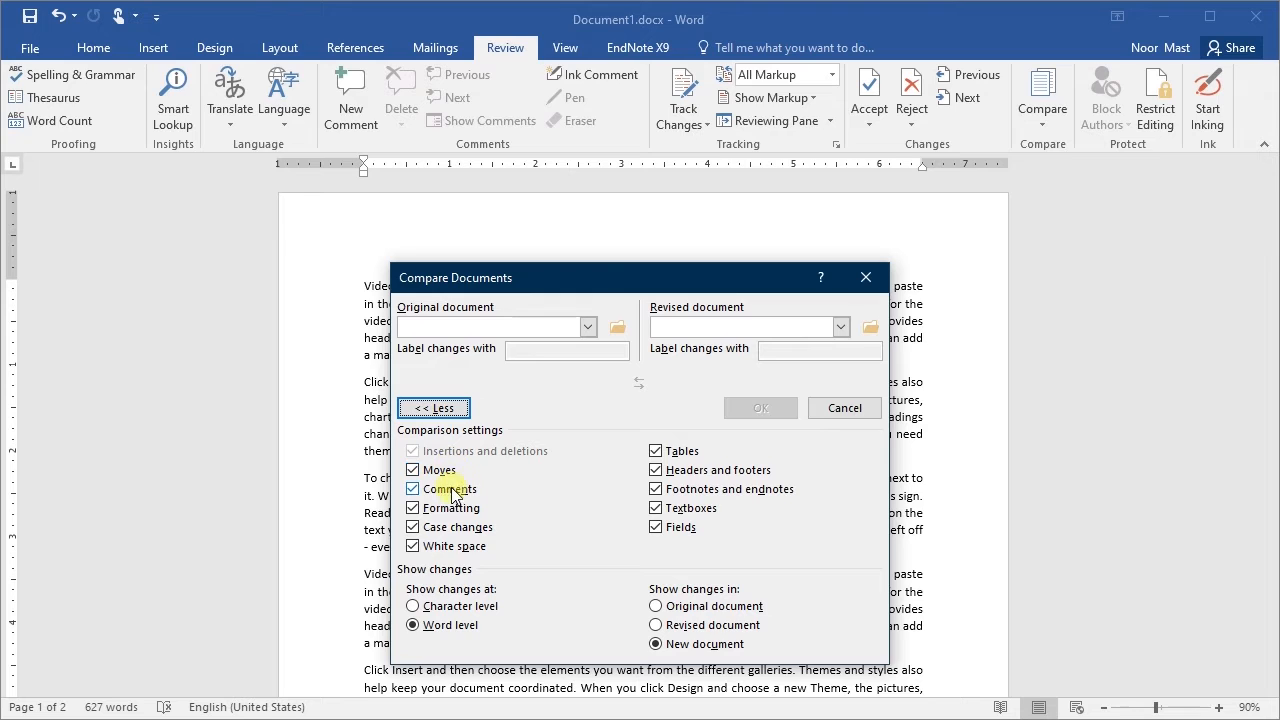
pyautogui.click(432, 410)
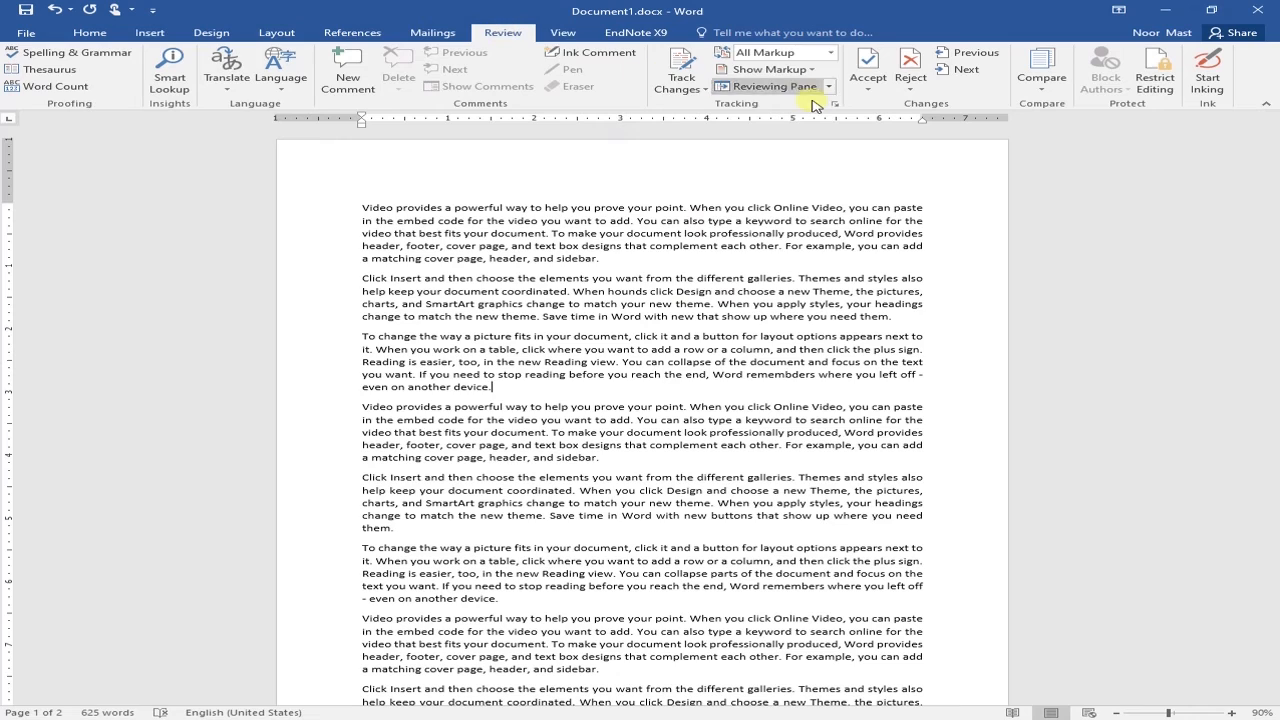
# Start a comparison of two document versions with Document1.docx from the Desktop as the original document
pyautogui.click(1046, 66)
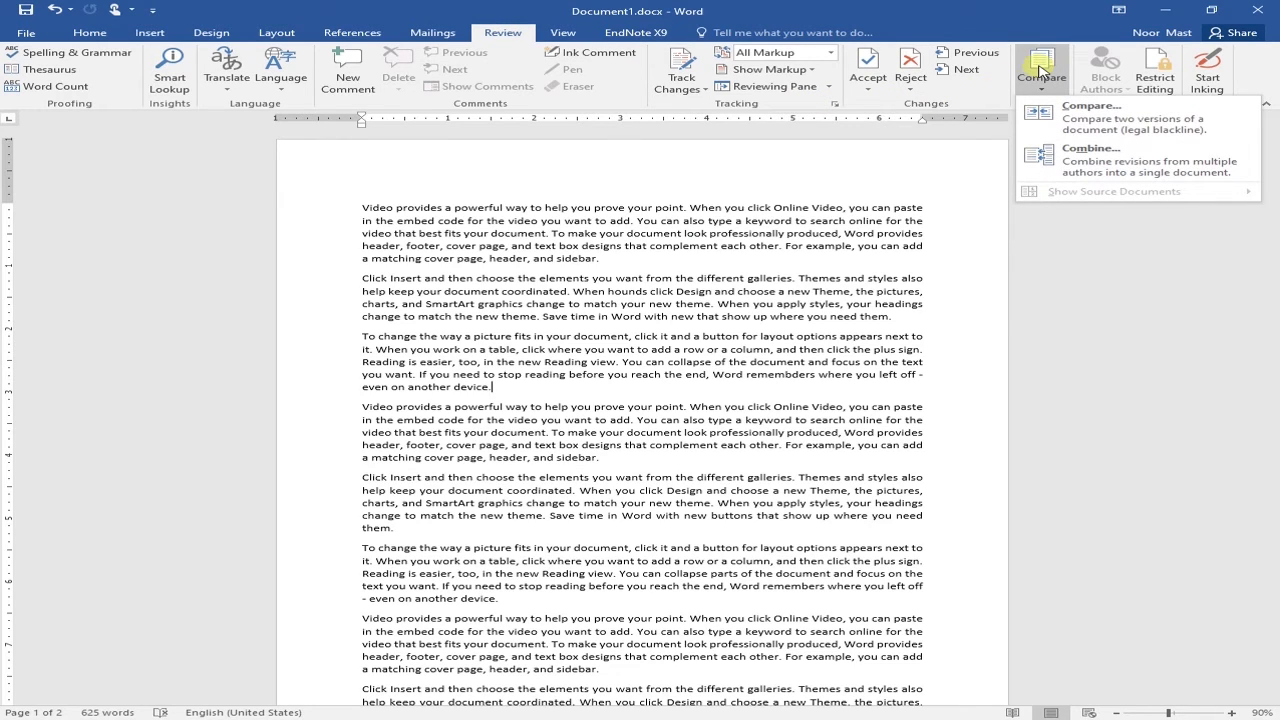
pyautogui.click(1082, 118)
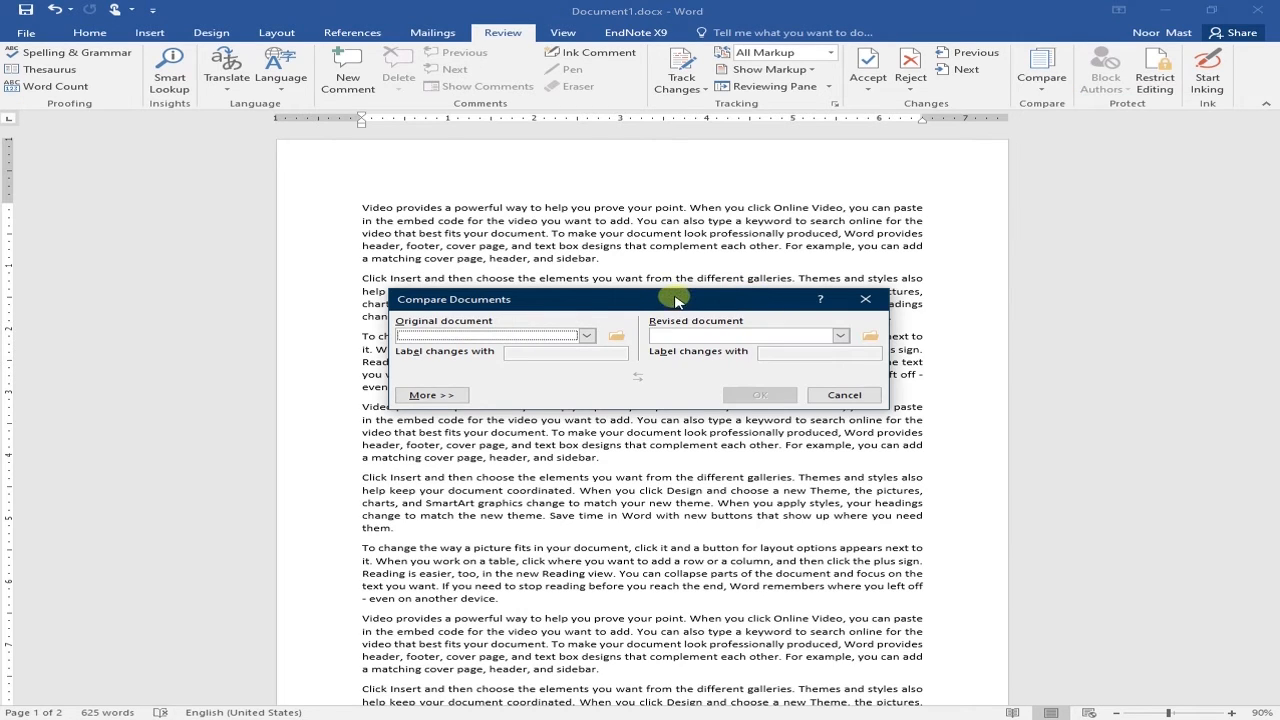
pyautogui.click(587, 337)
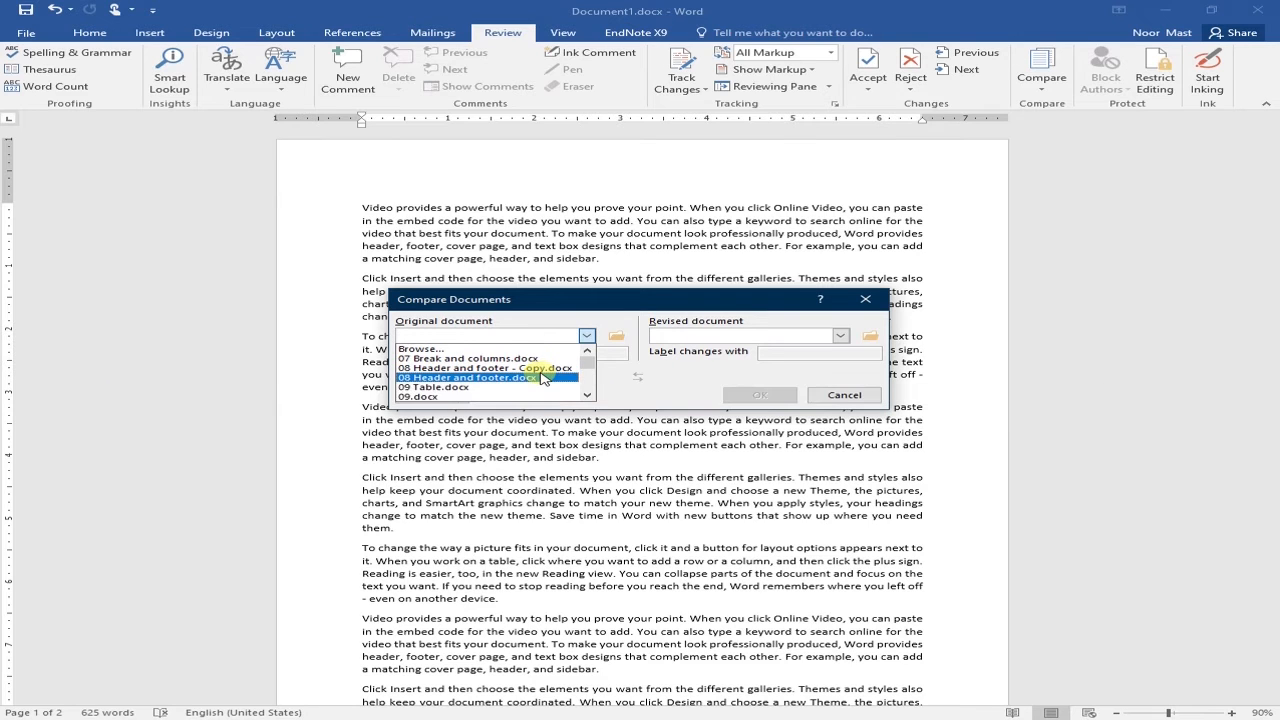
pyautogui.scroll(-5, 541, 378)
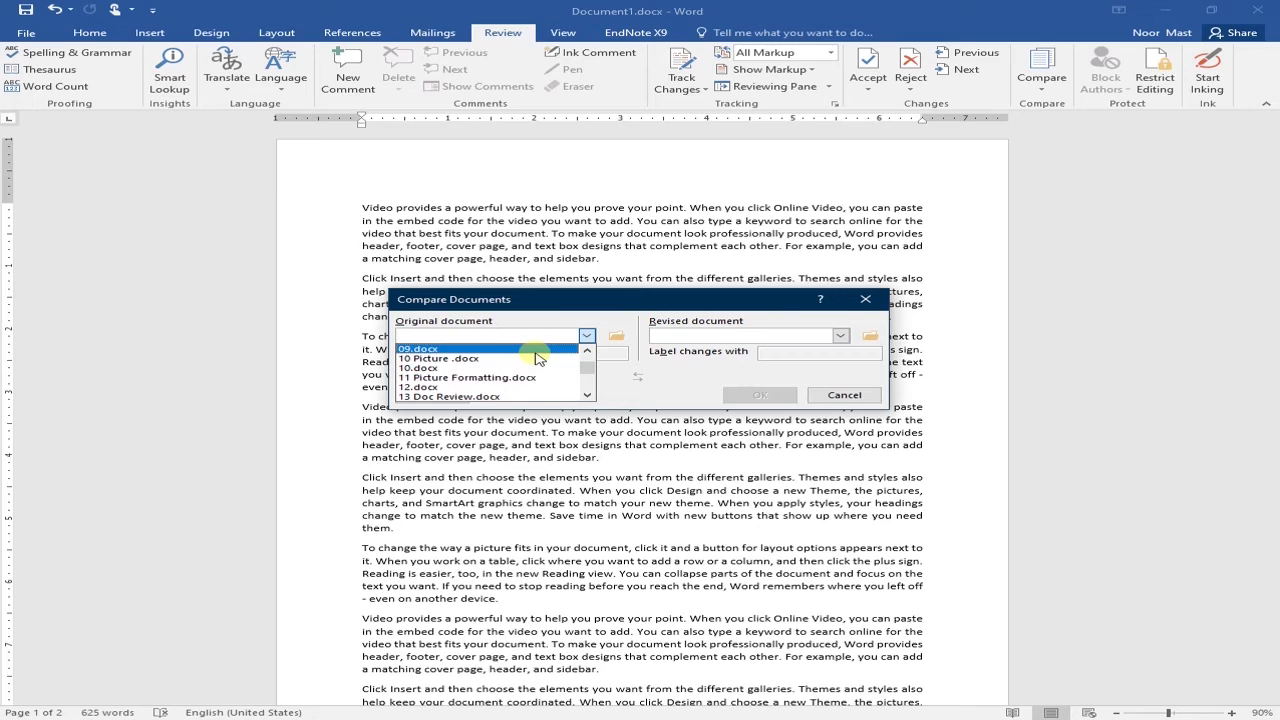
pyautogui.scroll(-1, 538, 358)
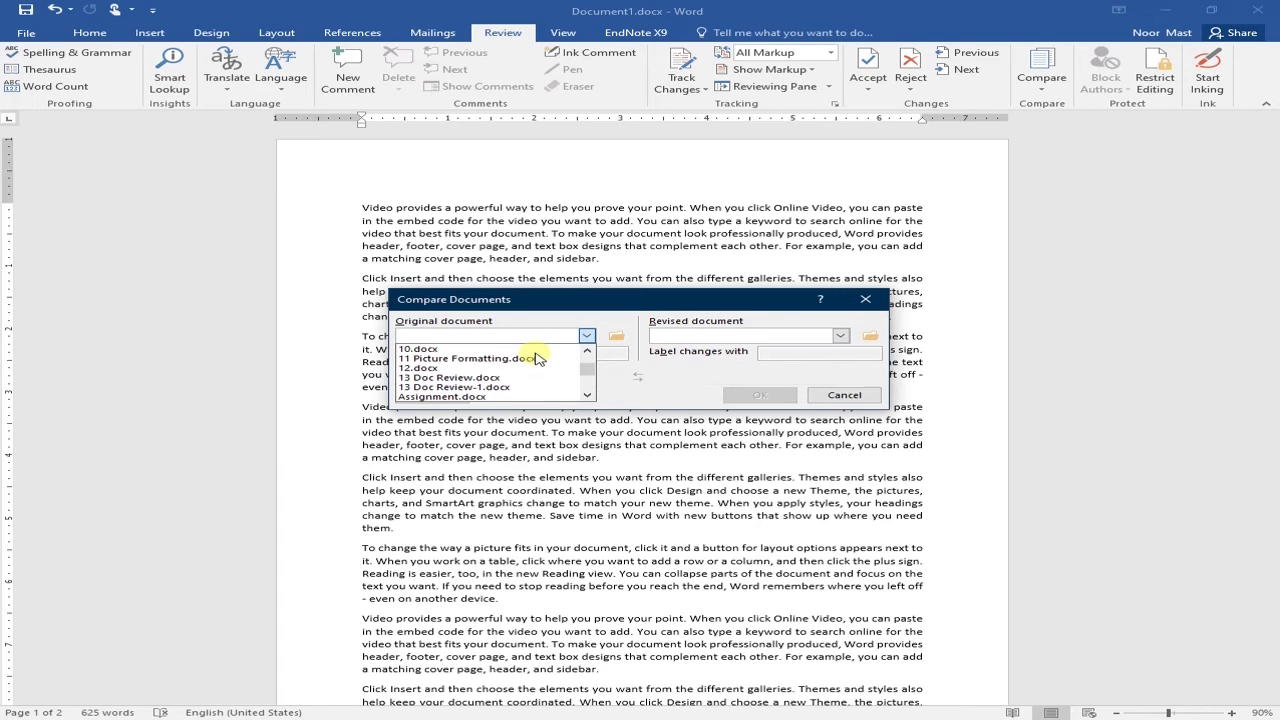
pyautogui.scroll(6, 520, 360)
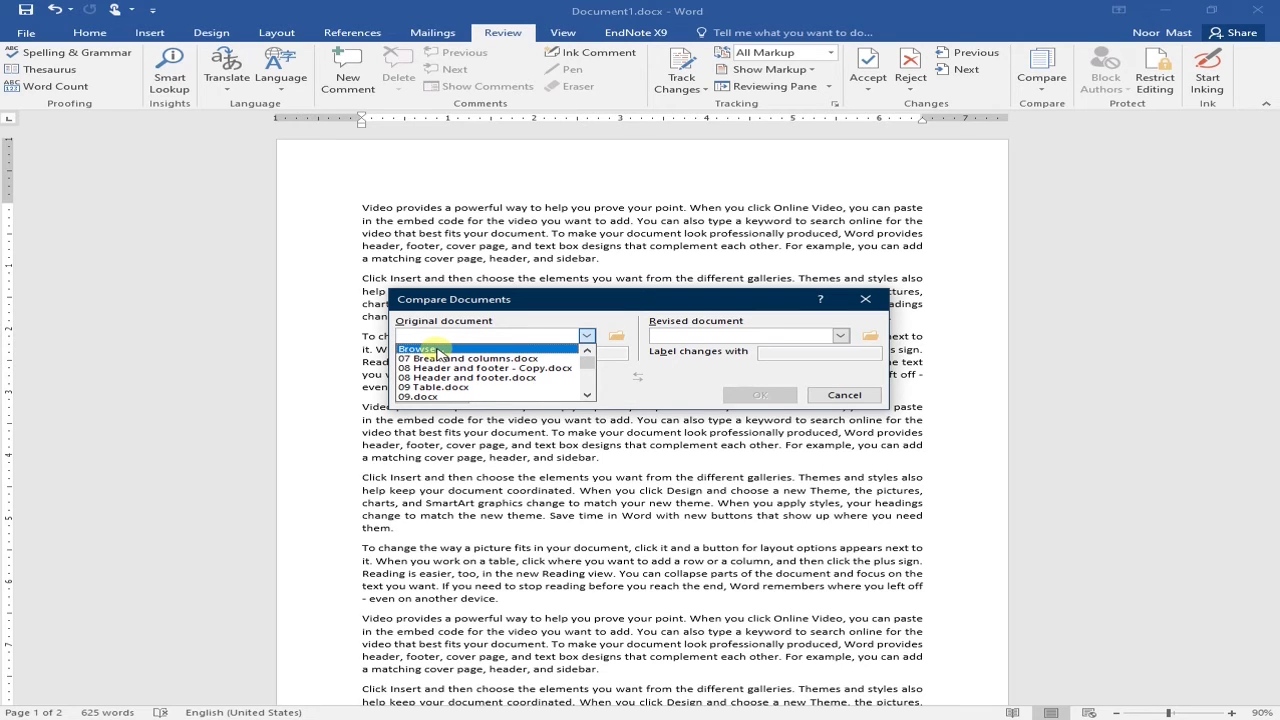
pyautogui.click(435, 350)
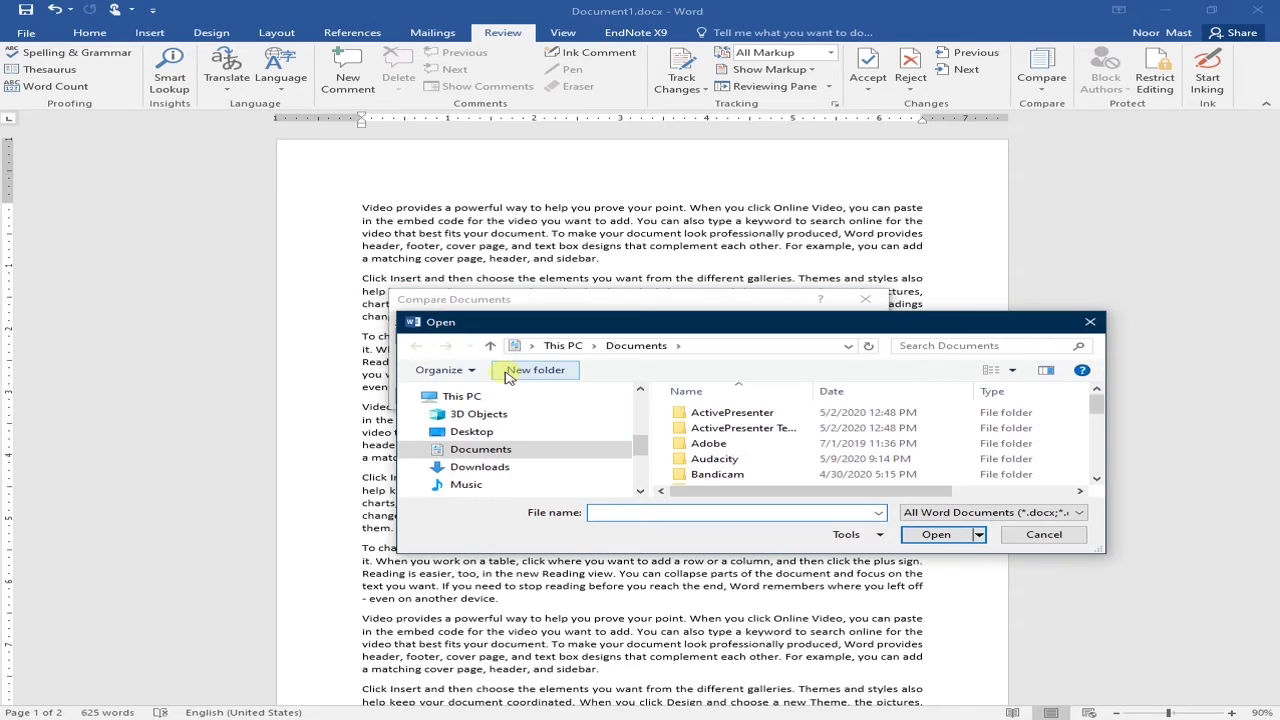
pyautogui.click(488, 431)
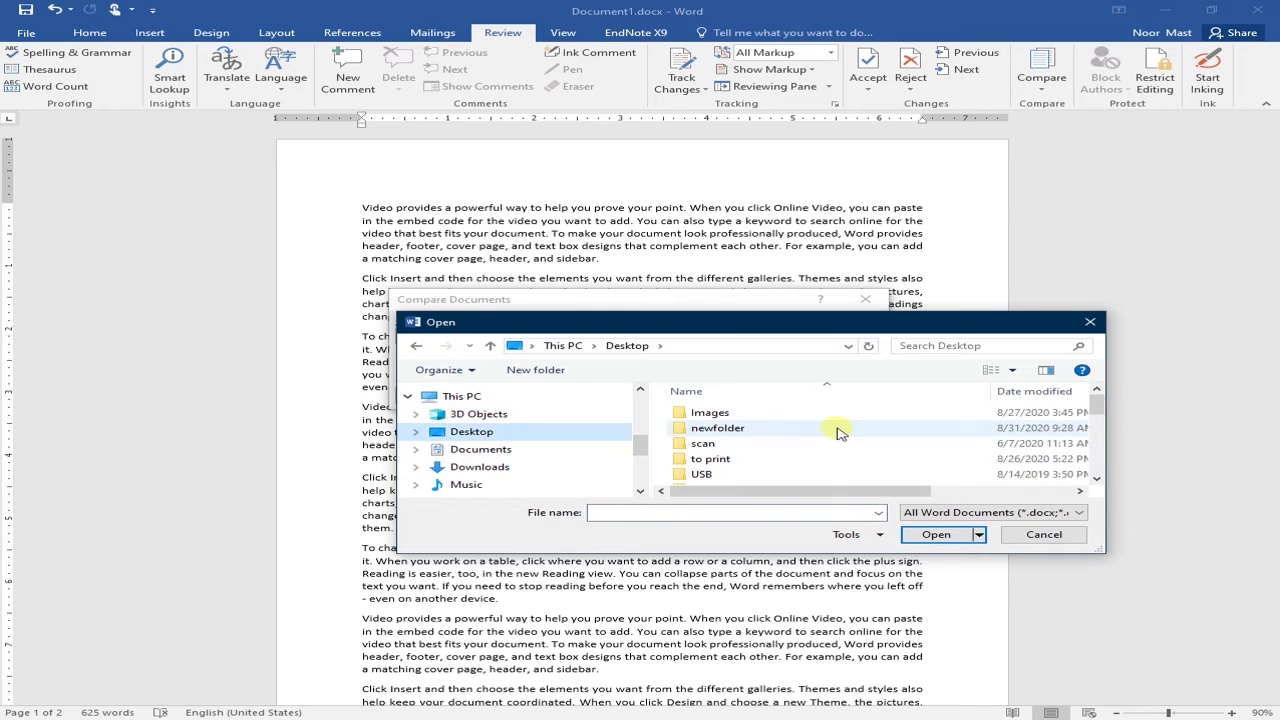
pyautogui.scroll(-3, 750, 436)
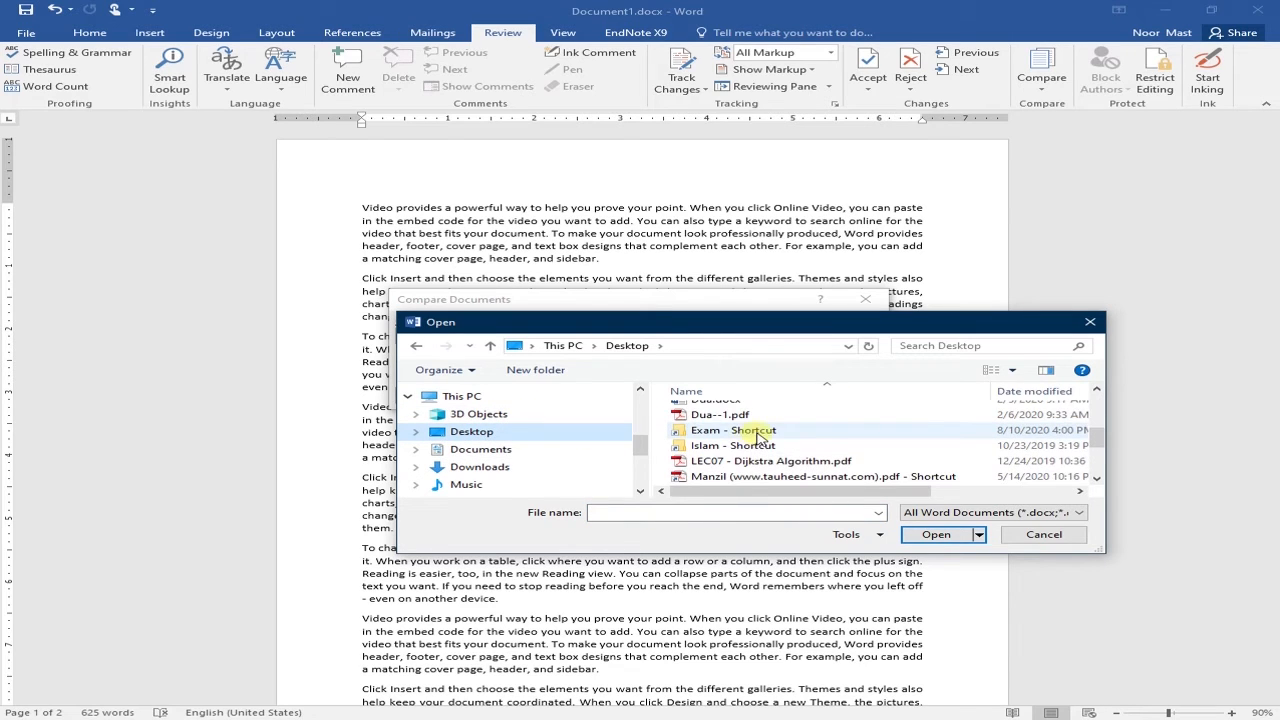
pyautogui.scroll(-3, 760, 435)
pyautogui.scroll(4, 760, 430)
pyautogui.click(750, 408)
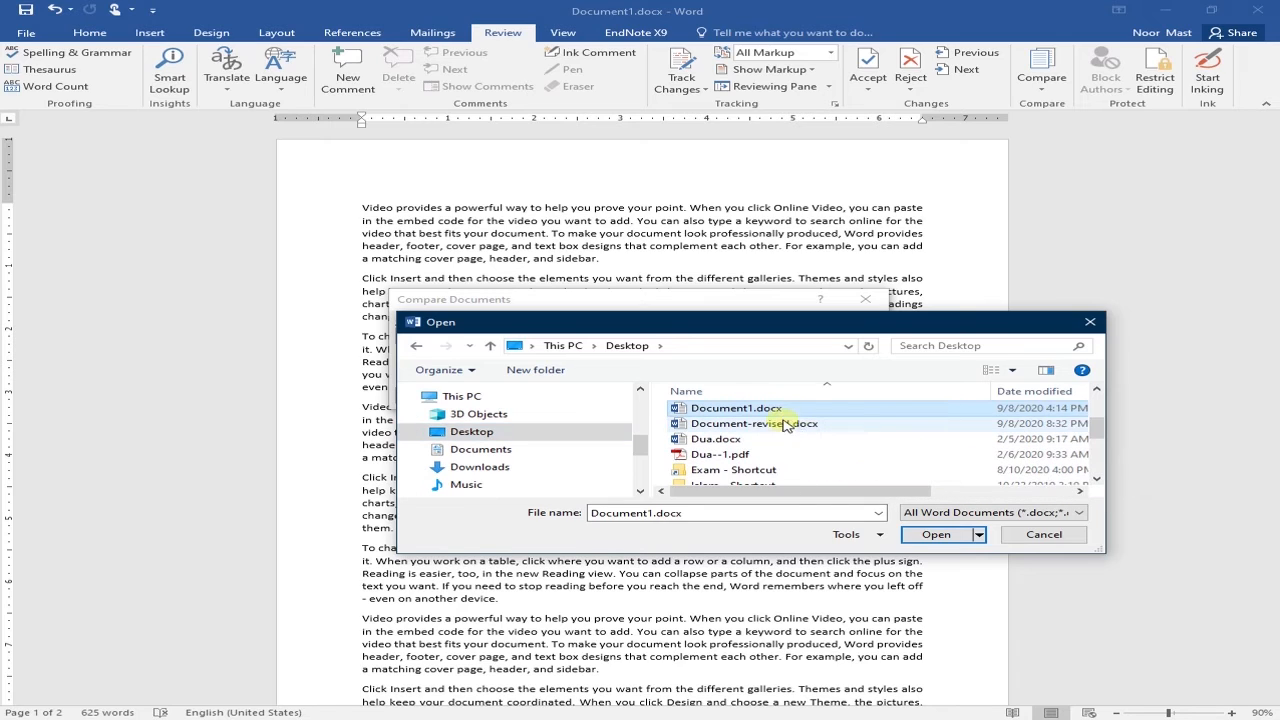
pyautogui.click(765, 412)
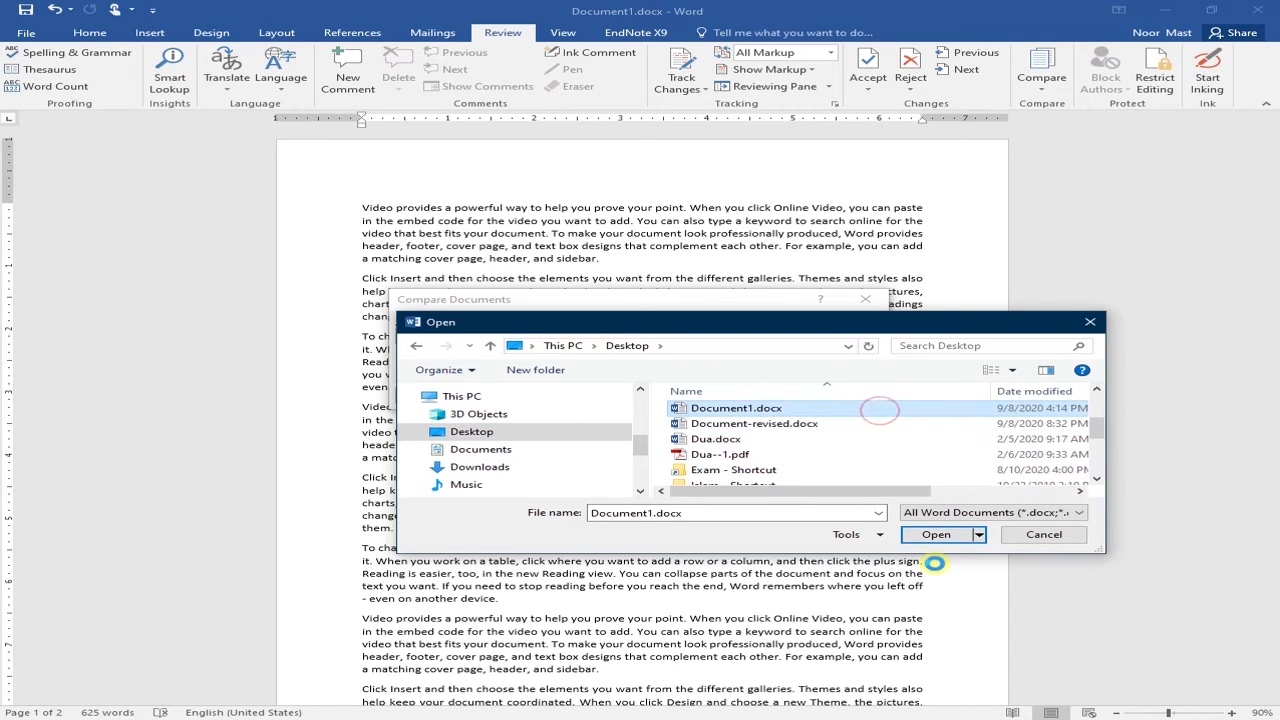
pyautogui.click(930, 538)
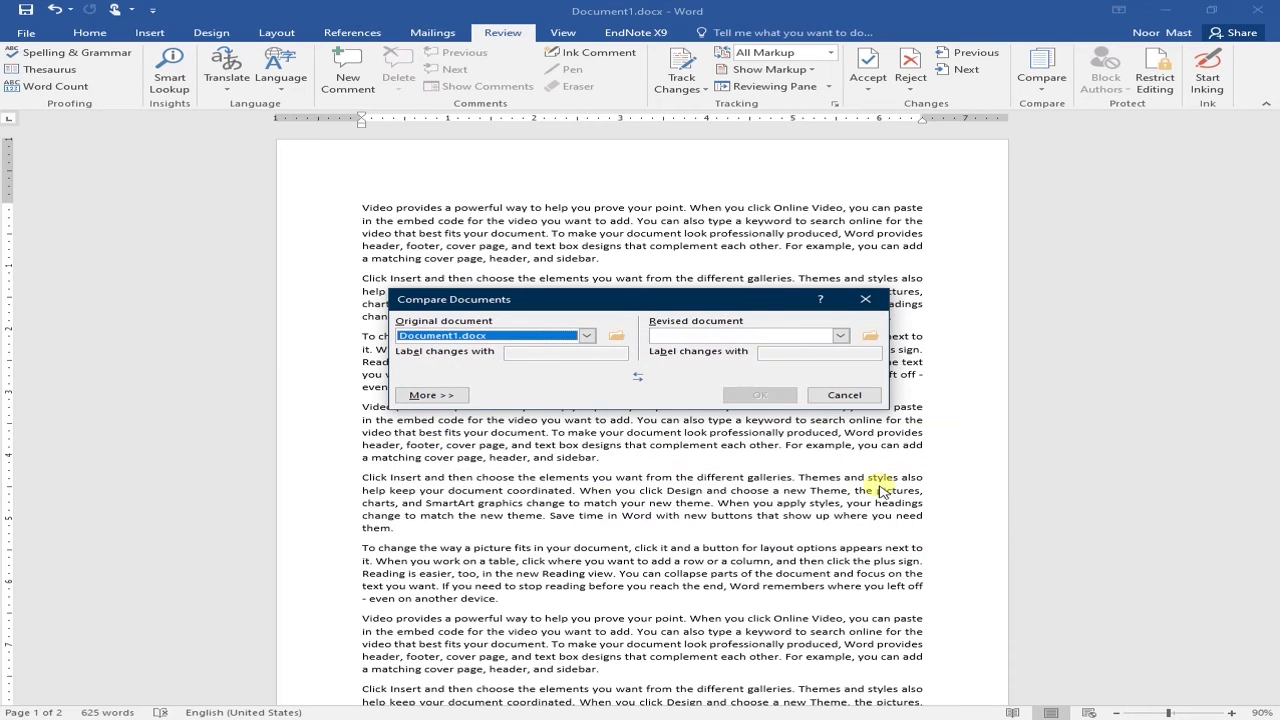
# Set Document-revised.docx from the Desktop as the revised document
pyautogui.click(840, 337)
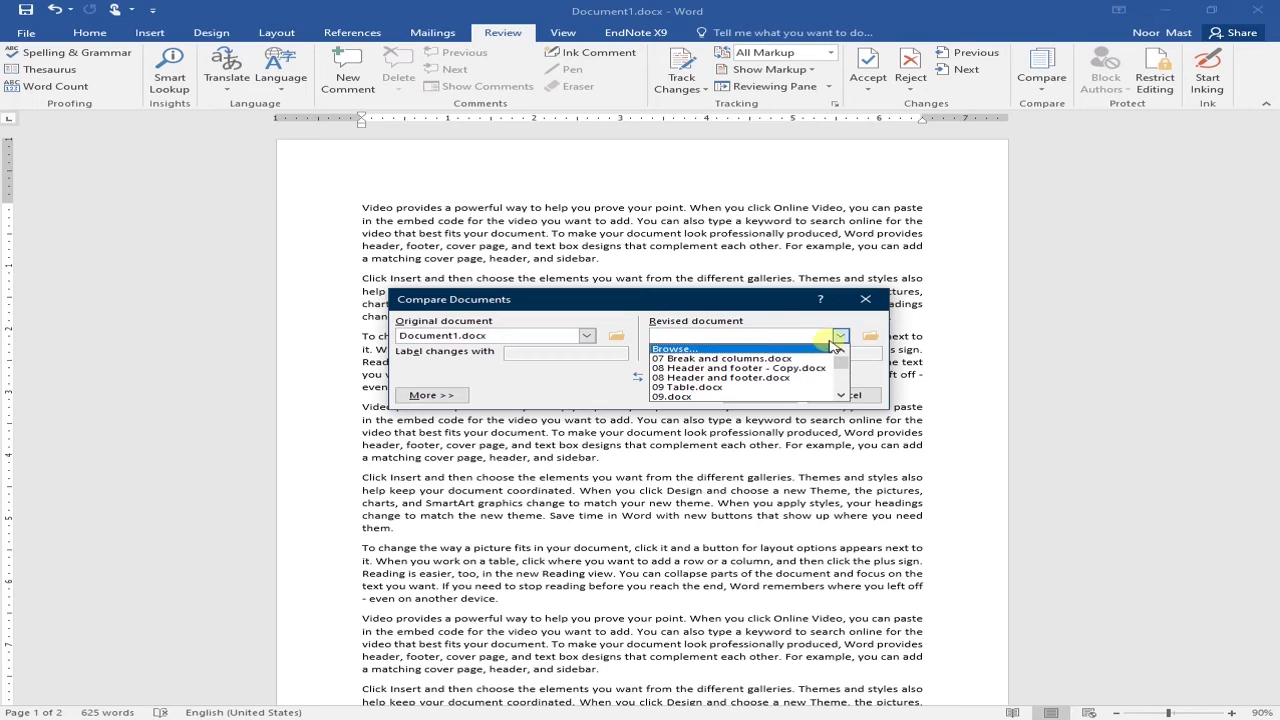
pyautogui.click(703, 349)
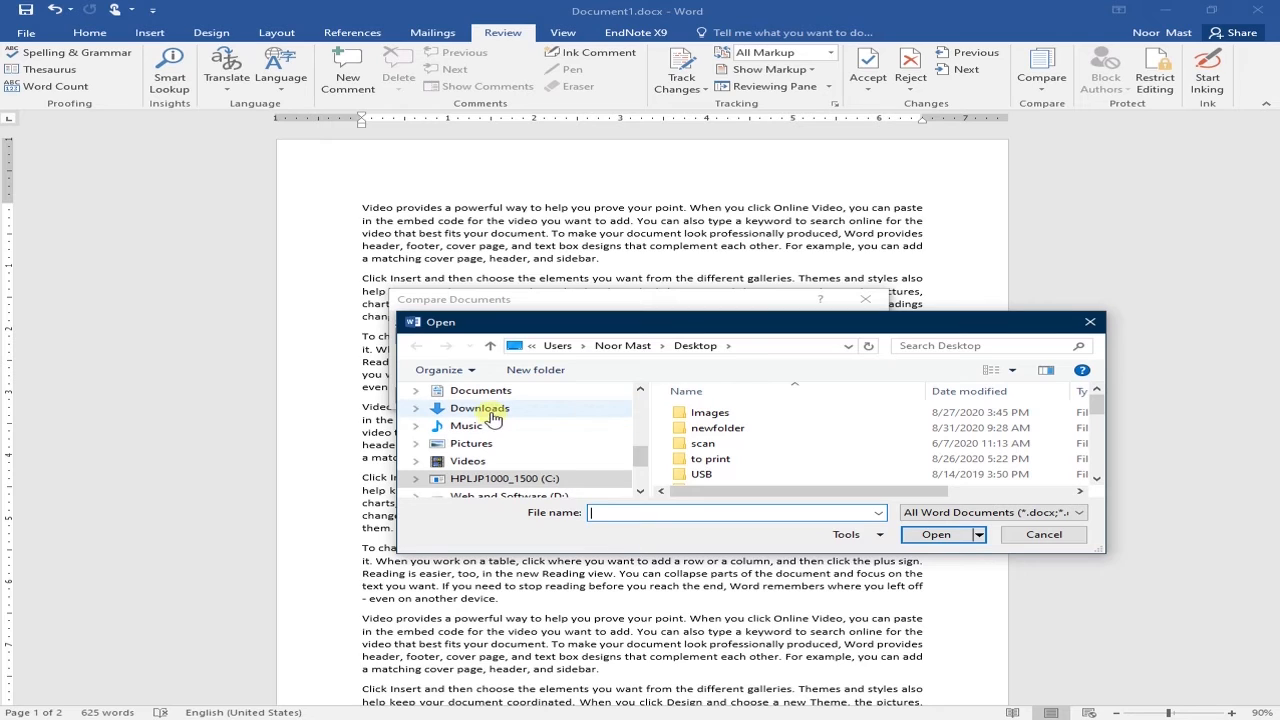
pyautogui.scroll(1, 500, 418)
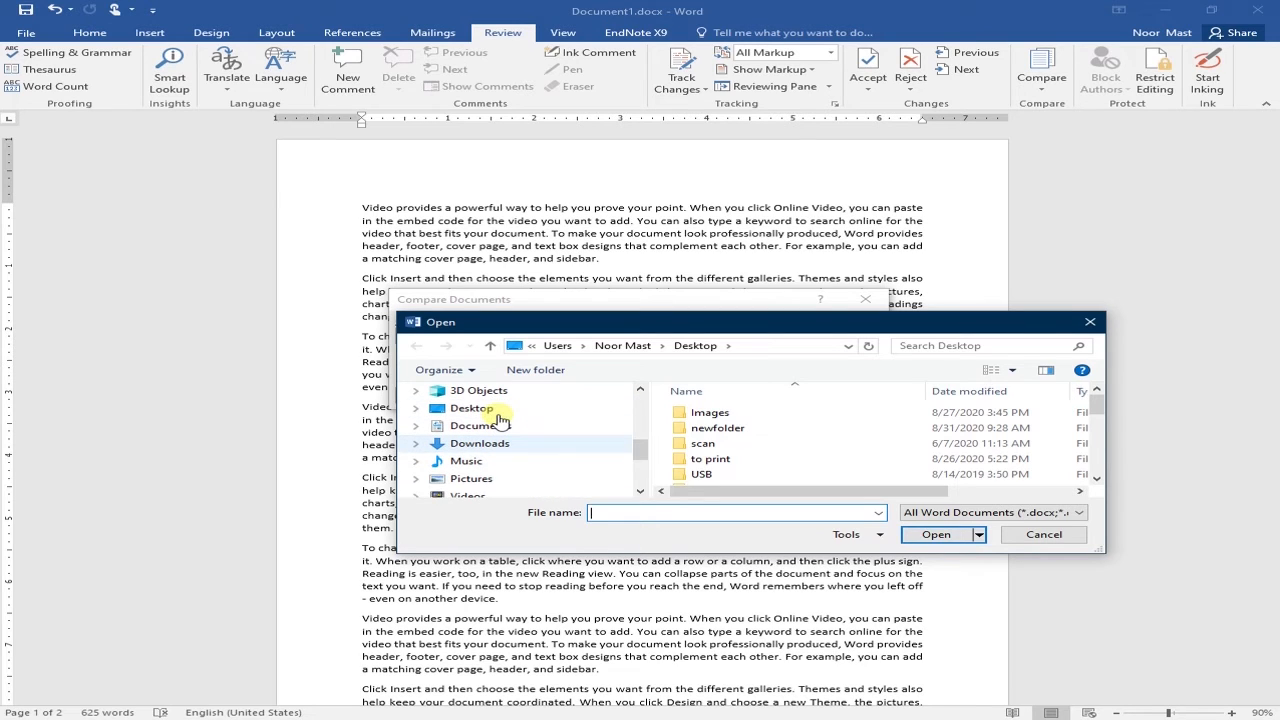
pyautogui.click(478, 409)
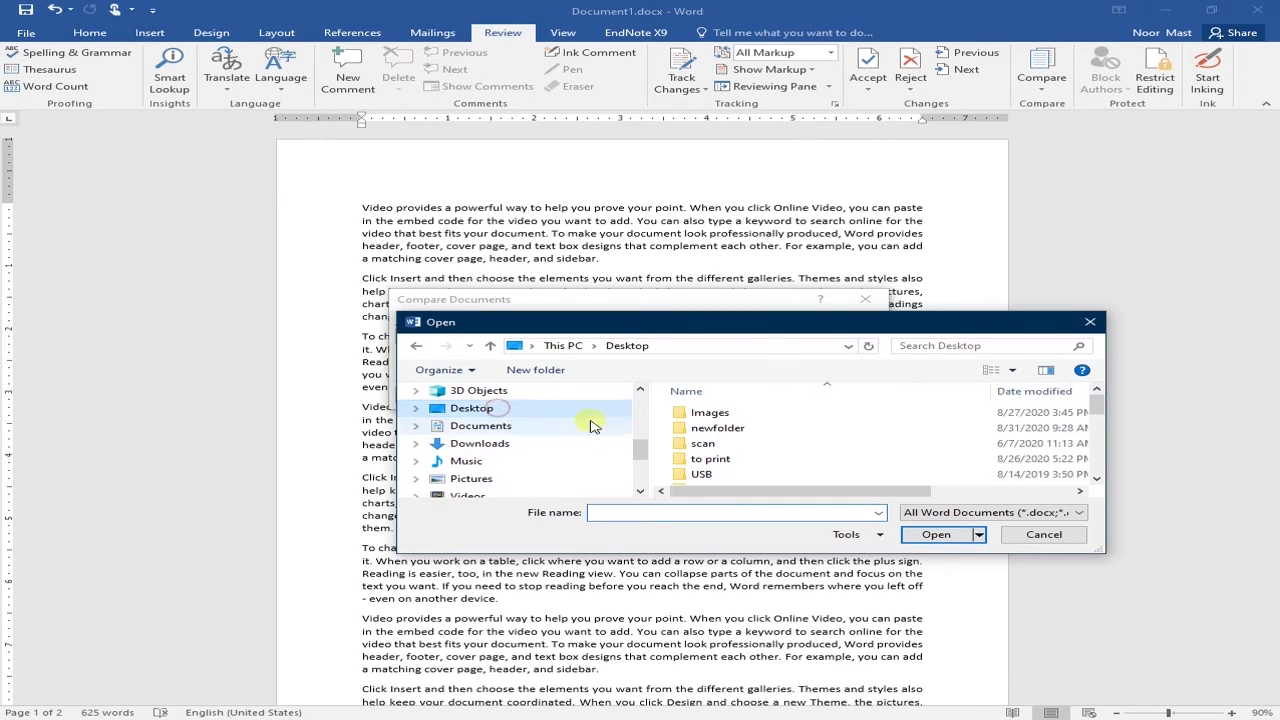
pyautogui.scroll(-2, 700, 432)
pyautogui.click(700, 408)
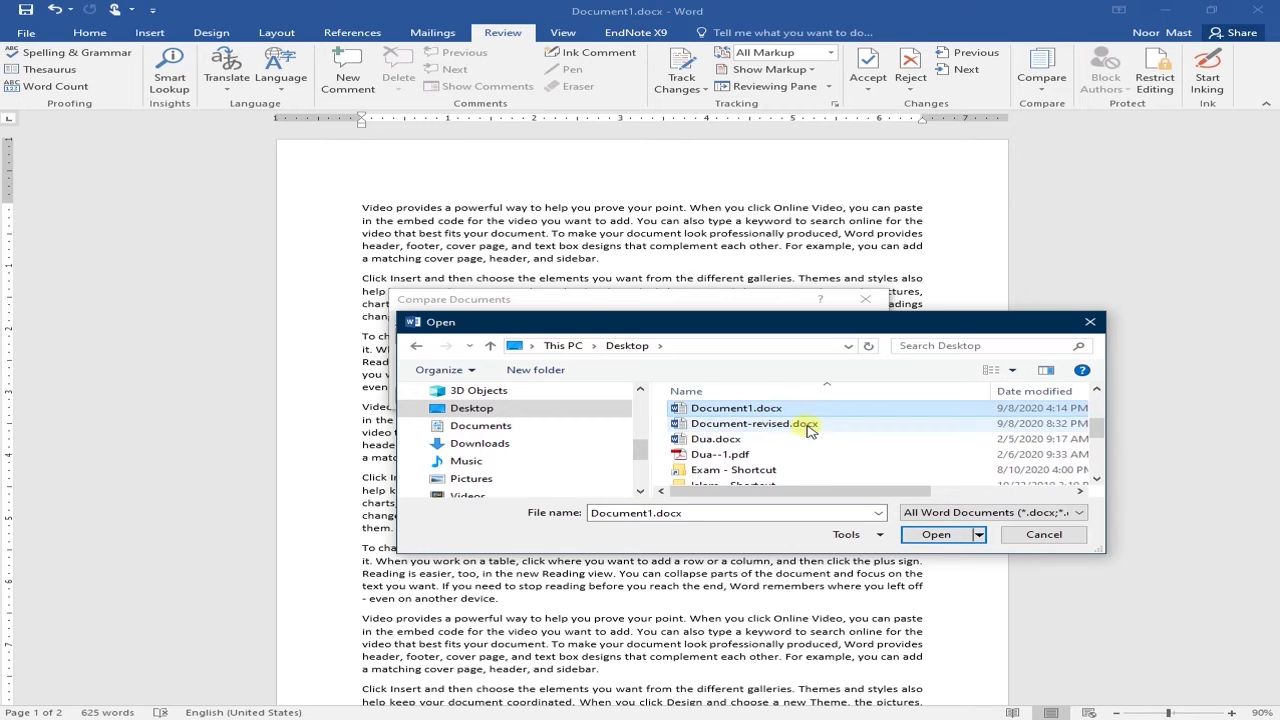
pyautogui.click(770, 425)
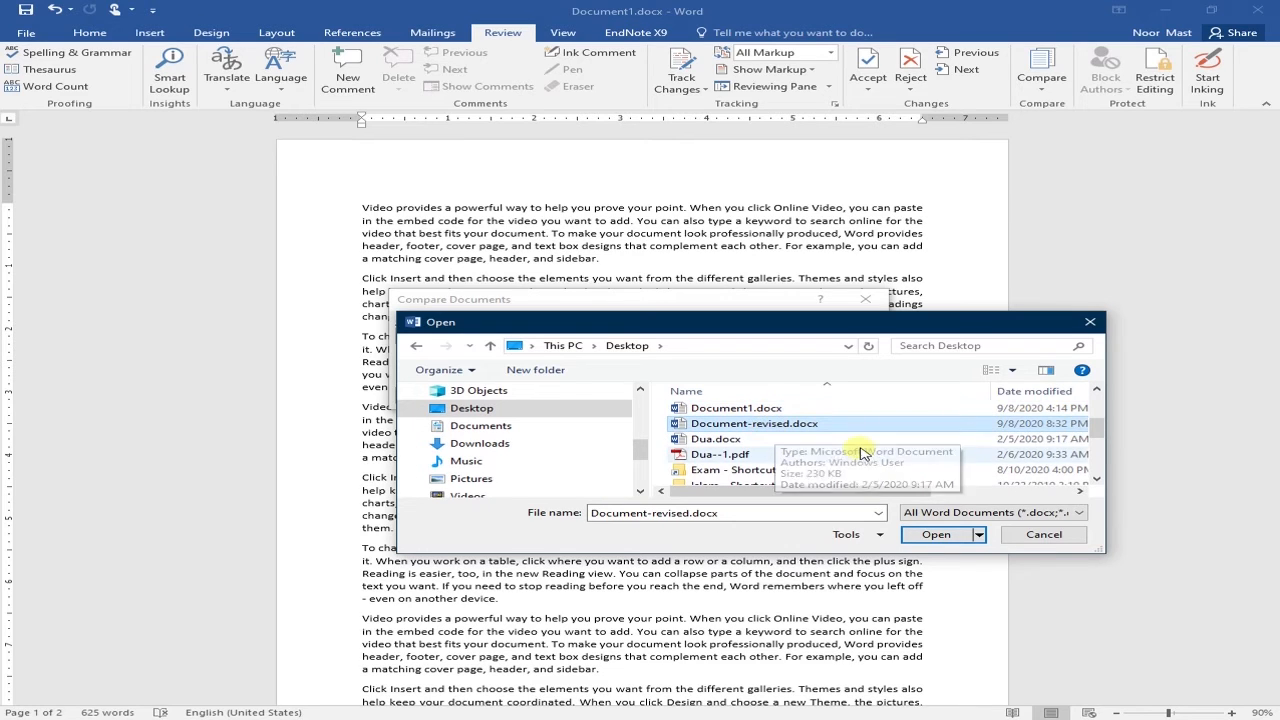
pyautogui.click(937, 535)
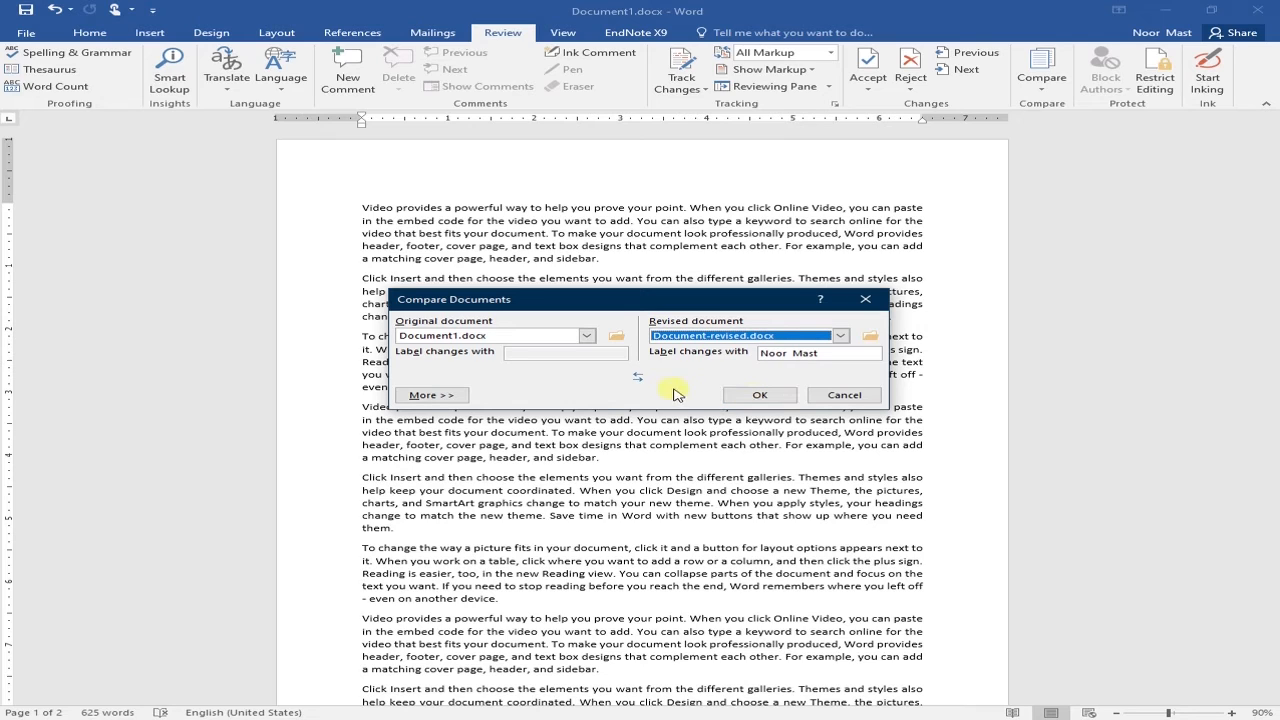
# Review the comparison settings, run the comparison treating tracked changes as accepted, and look through the compared document beside both versions
pyautogui.click(432, 396)
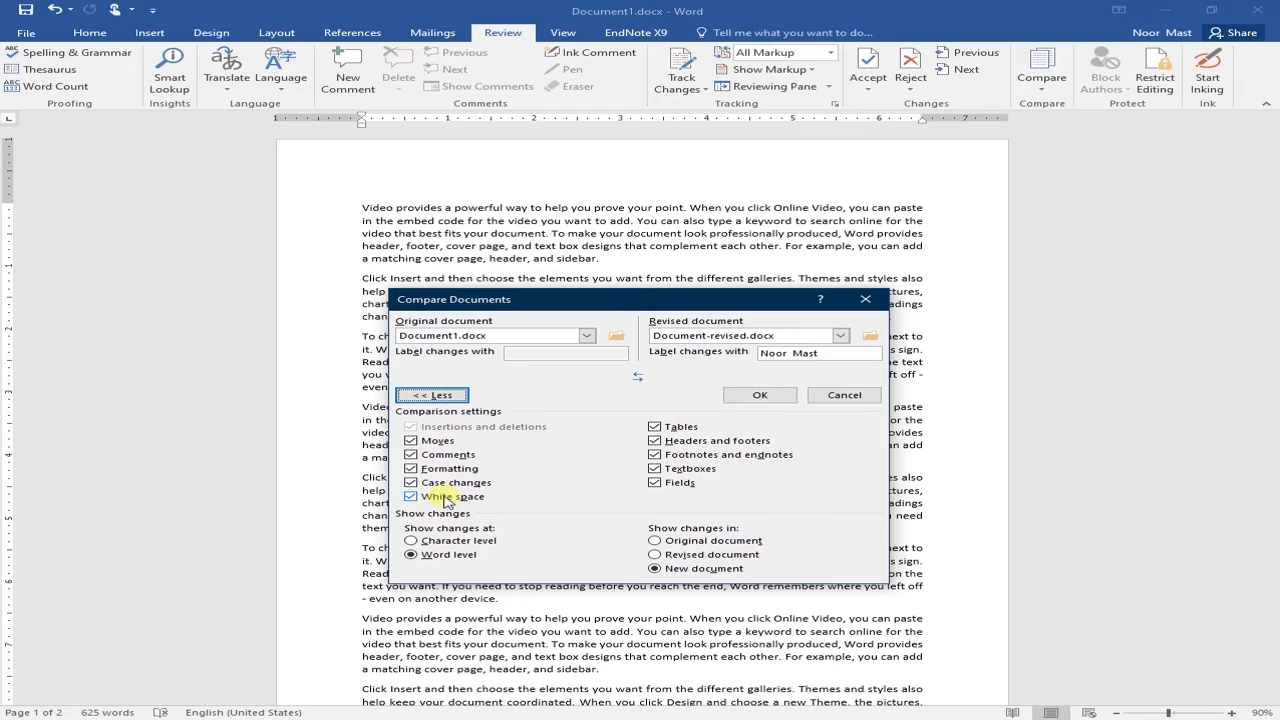
pyautogui.click(655, 428)
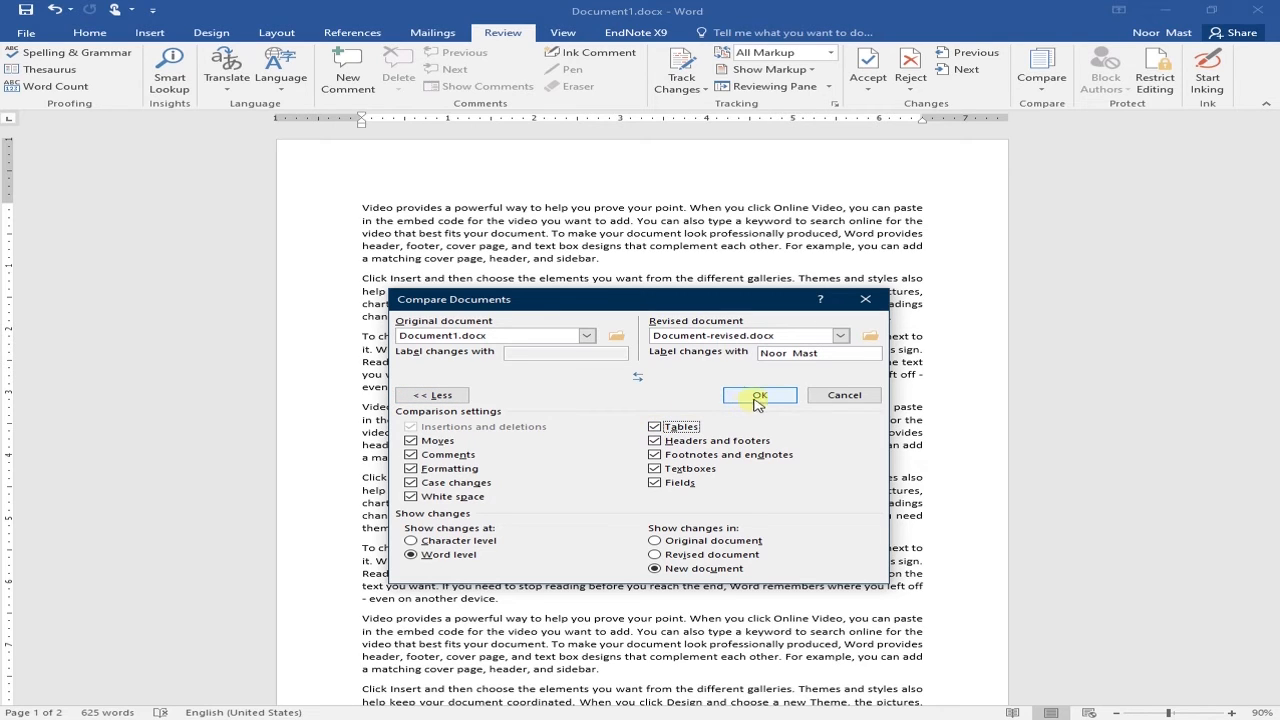
pyautogui.click(442, 398)
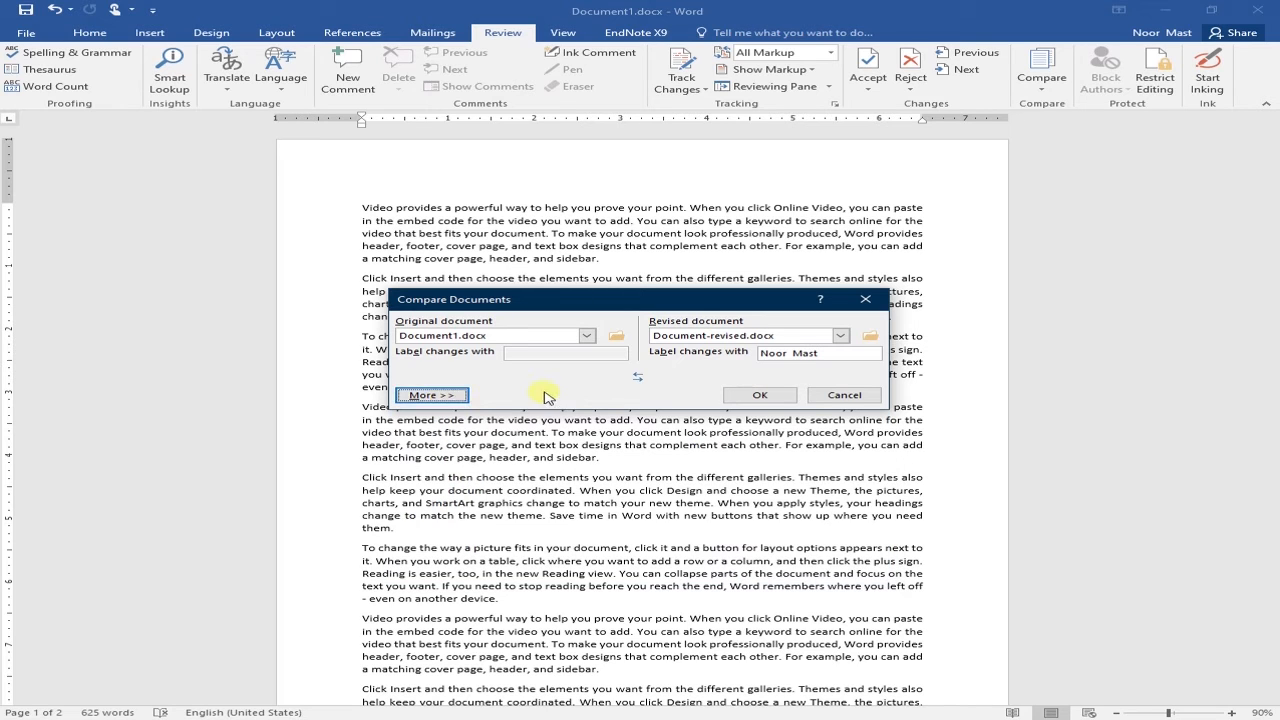
pyautogui.click(758, 397)
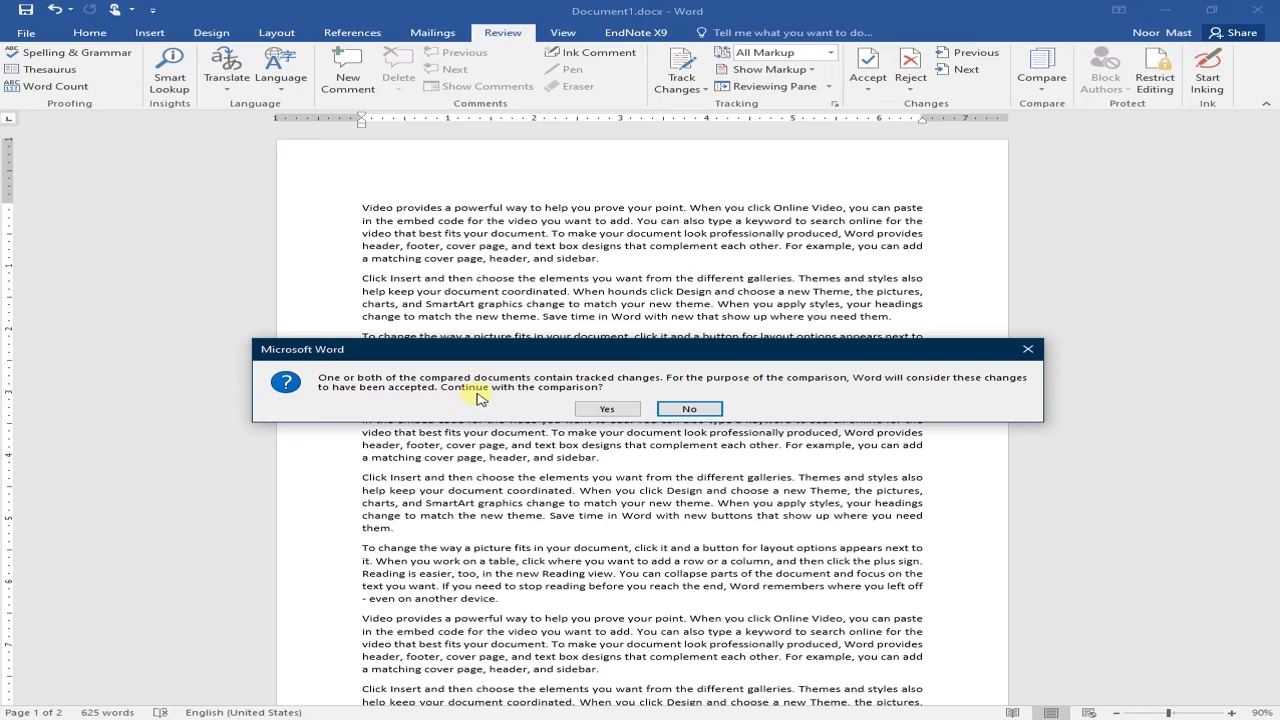
pyautogui.click(607, 411)
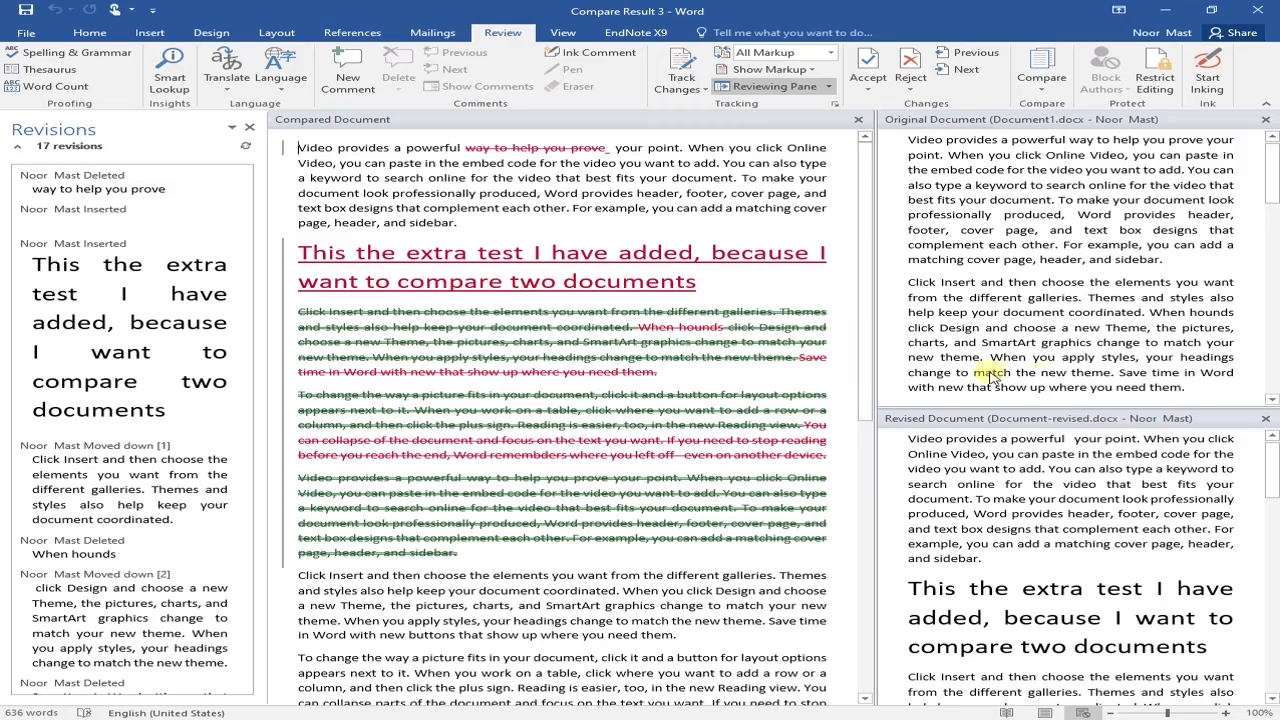
pyautogui.scroll(1, 1010, 346)
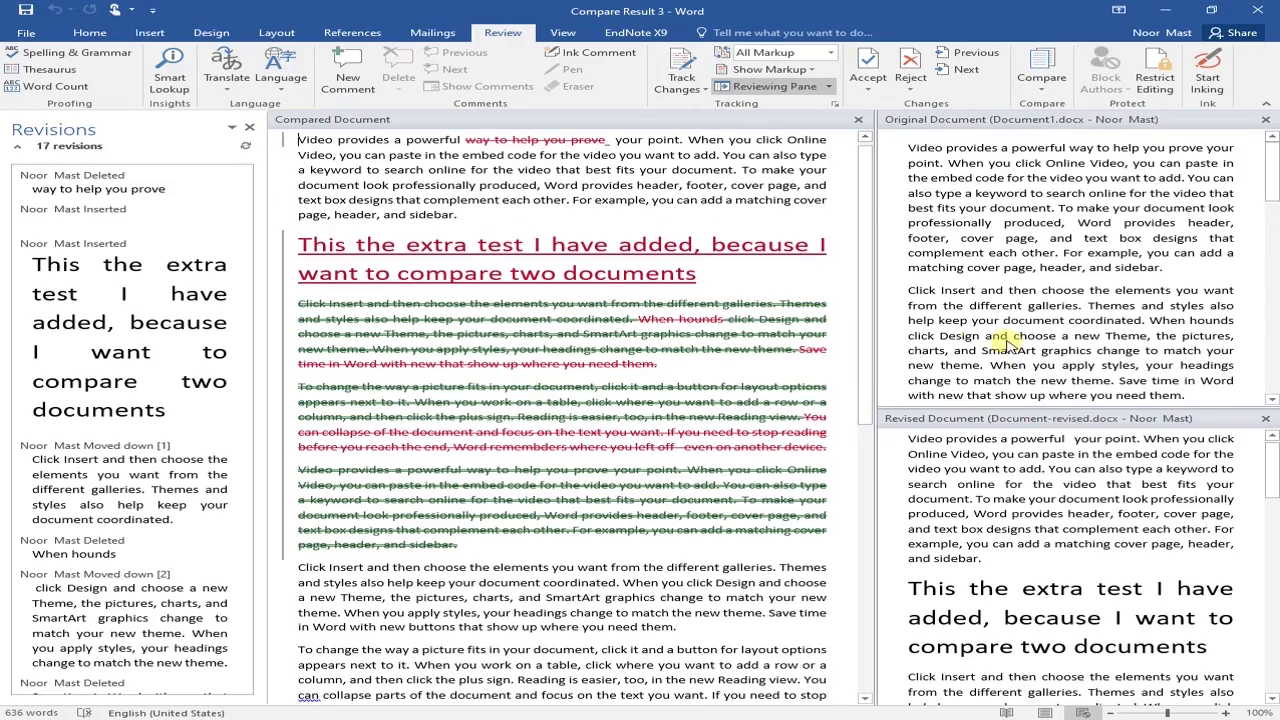
pyautogui.scroll(-5, 607, 344)
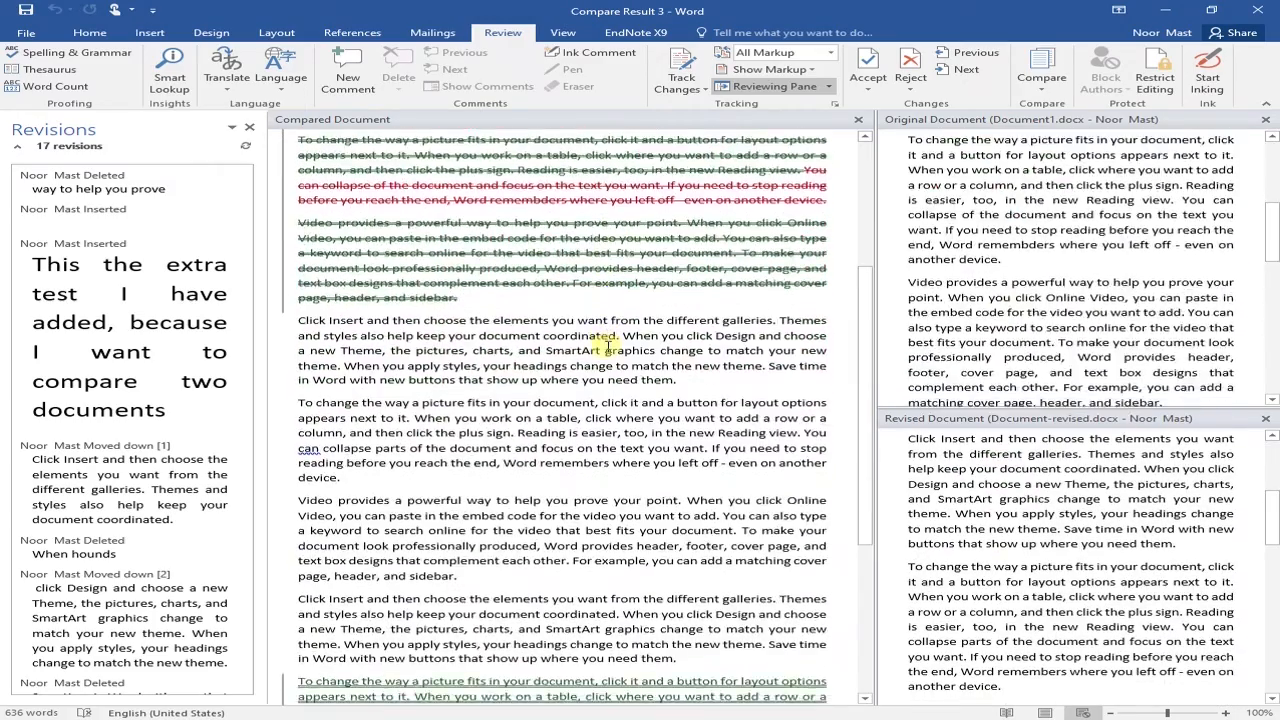
pyautogui.scroll(-6, 607, 344)
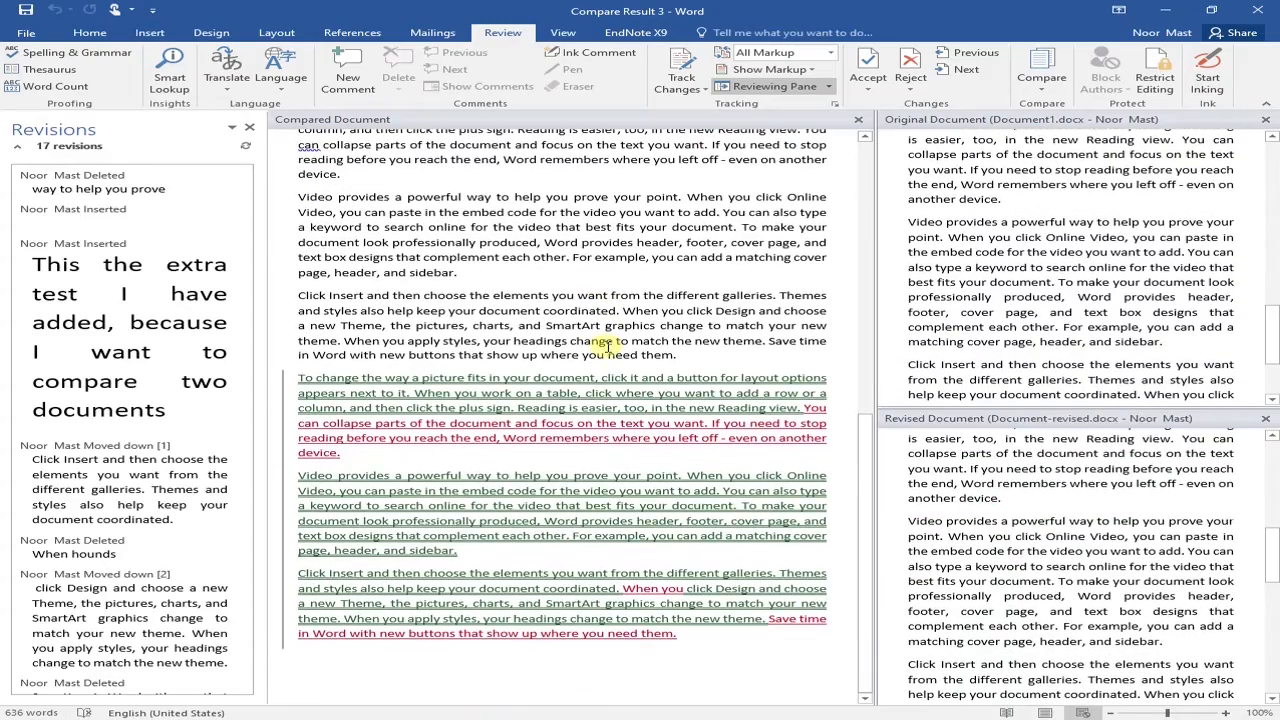
pyautogui.scroll(8, 607, 344)
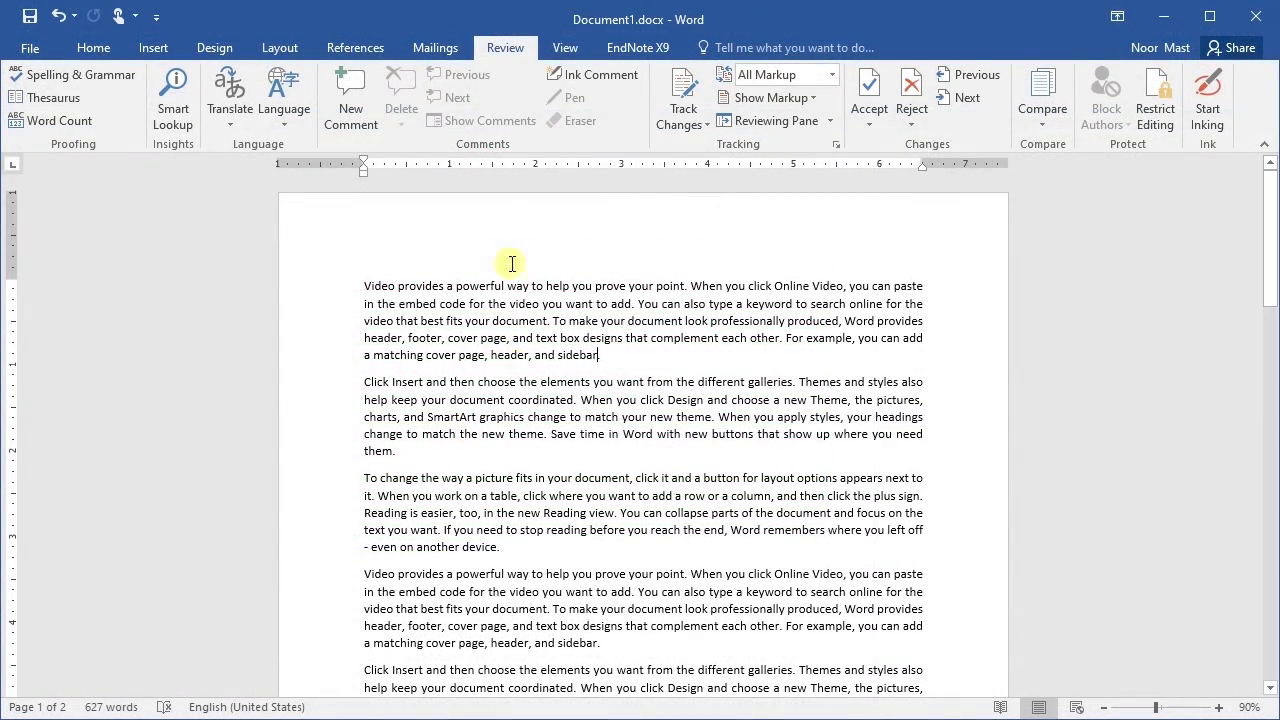
# Run a spelling and grammar check on Document1.docx and dismiss the completion notice
pyautogui.click(99, 73)
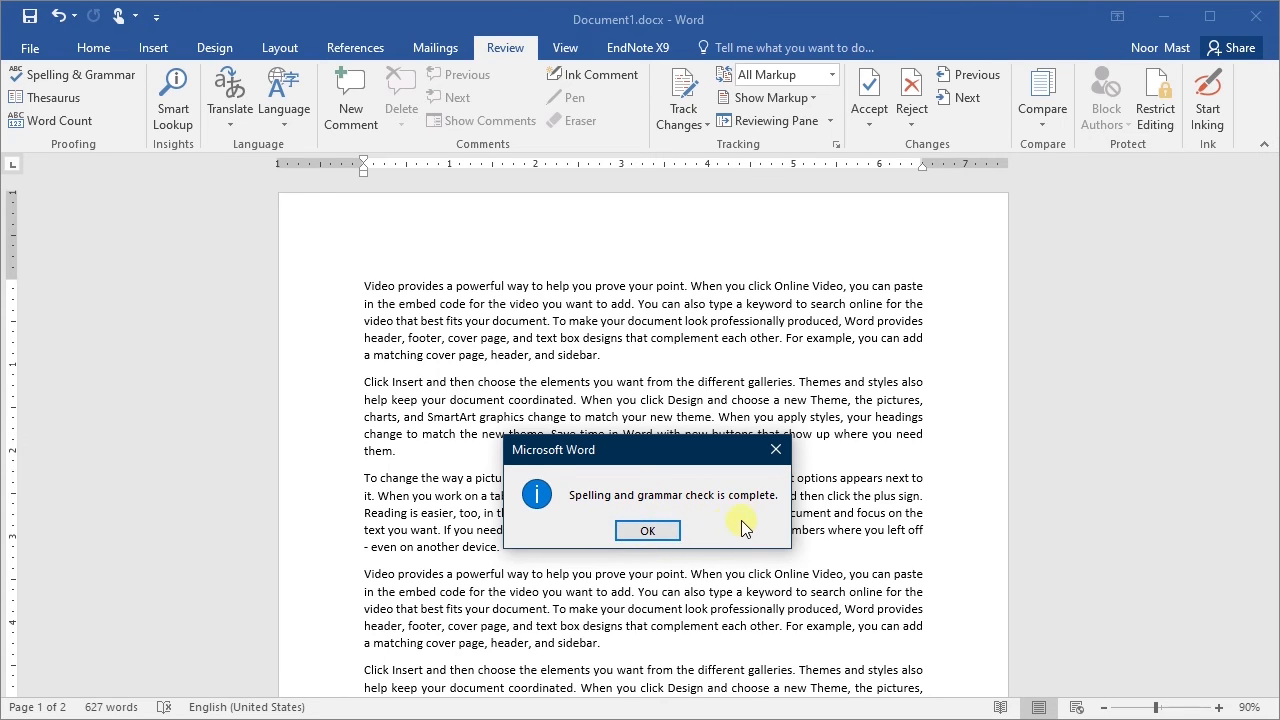
pyautogui.click(658, 532)
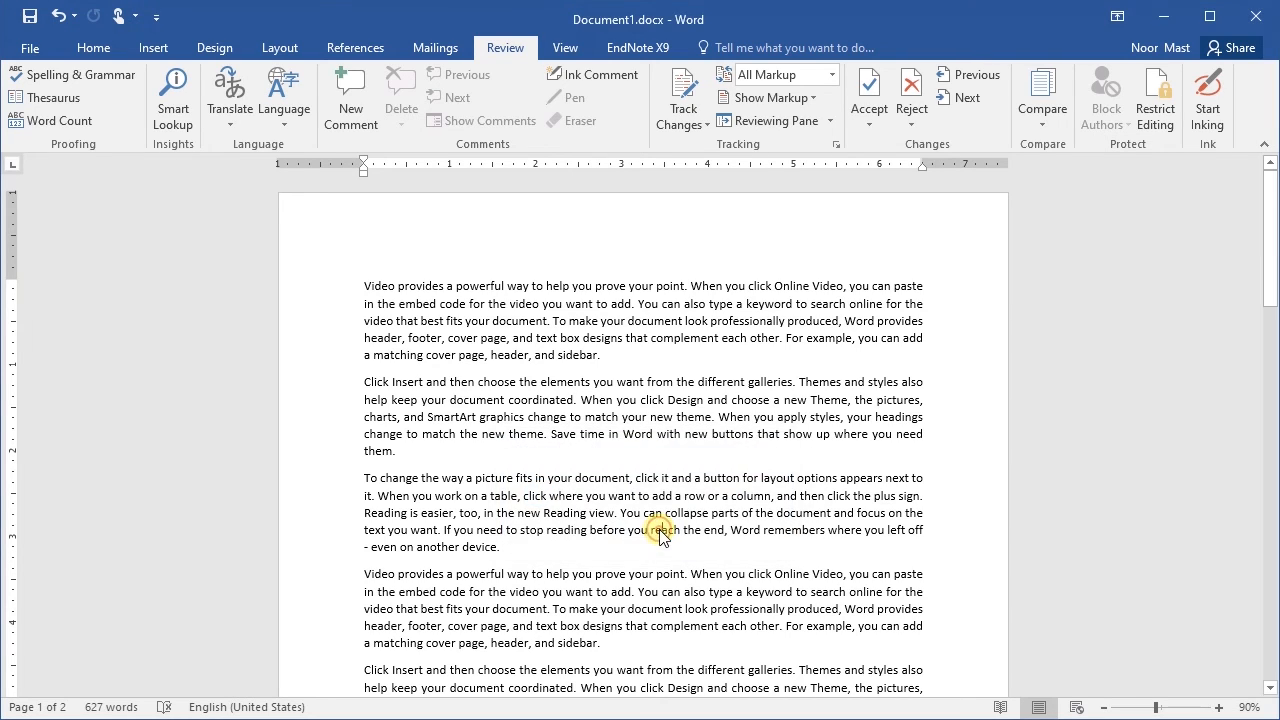
# Introduce misspellings in the second and third paragraphs: "youfds", "buttofdns", "partsfd" and "remembders"
pyautogui.click(634, 400)
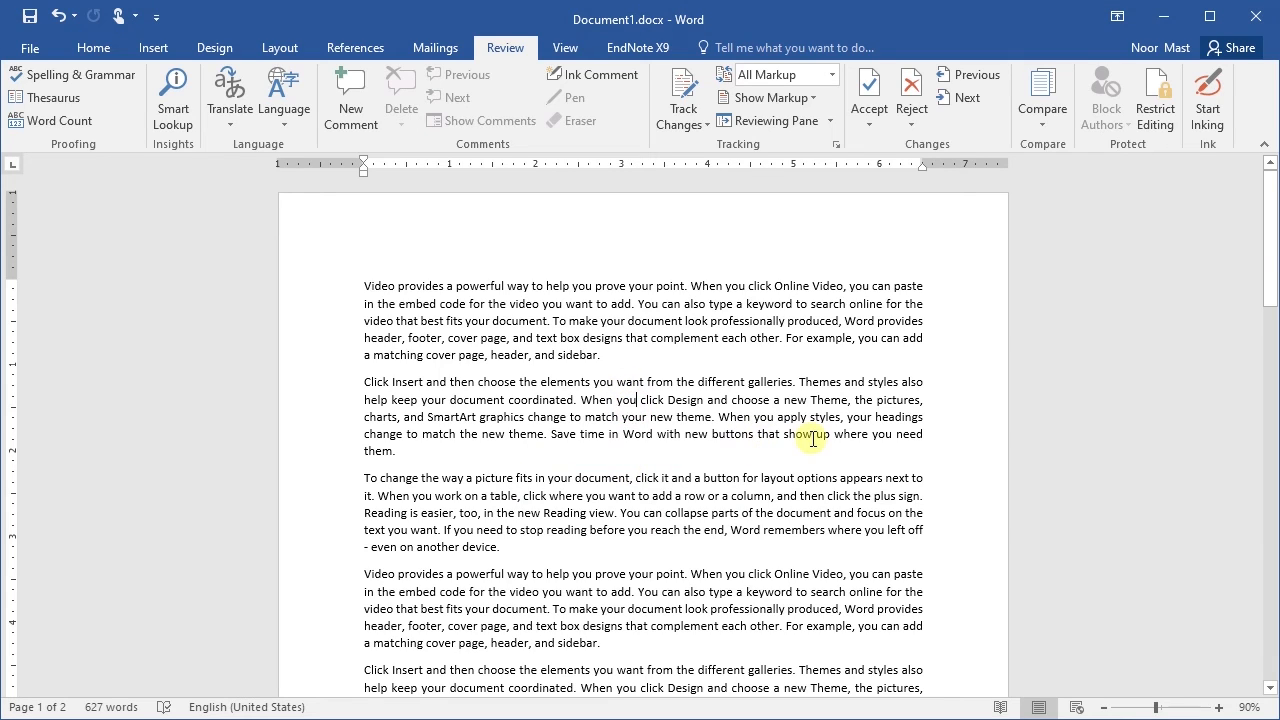
pyautogui.write('fds')
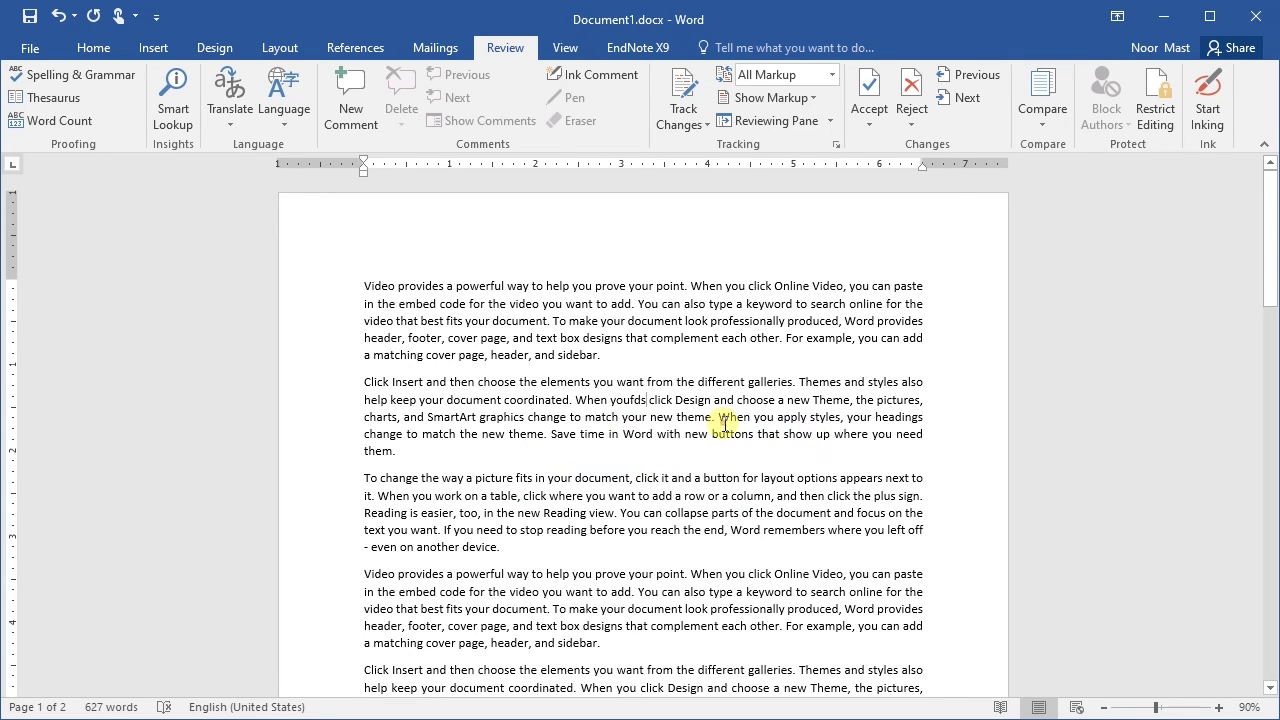
pyautogui.click(741, 433)
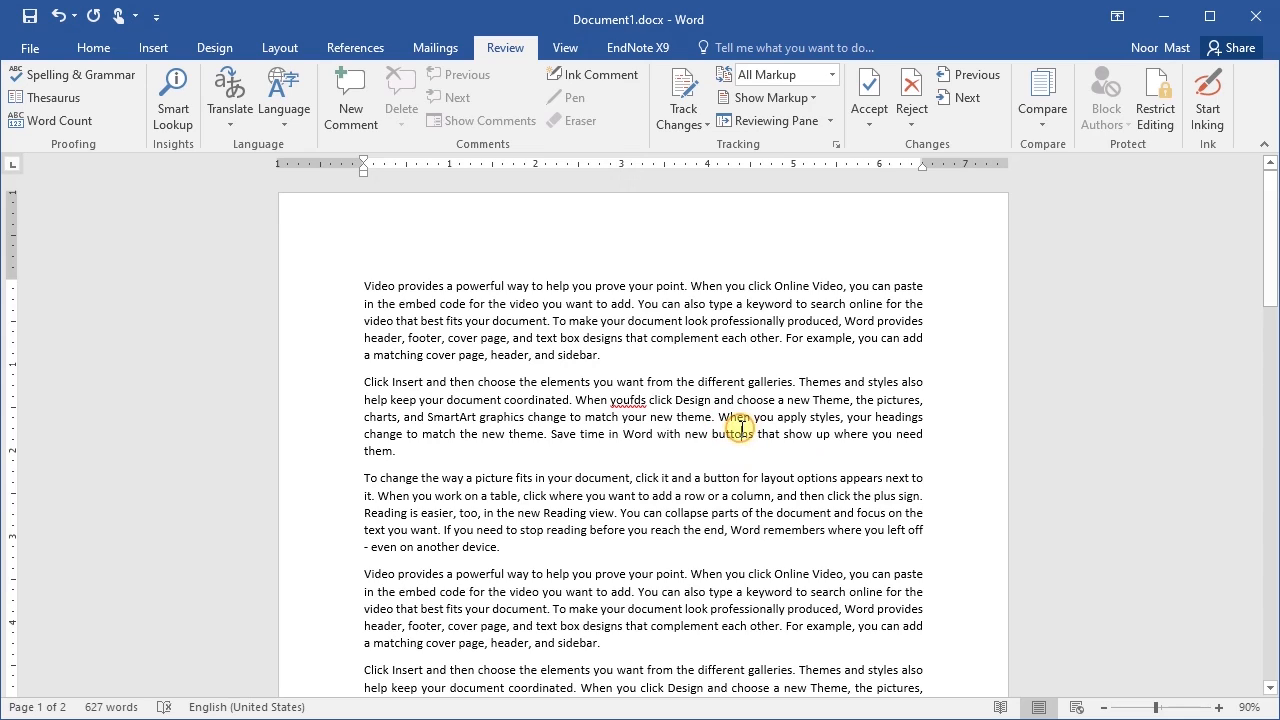
pyautogui.write('fd')
pyautogui.write('fd')
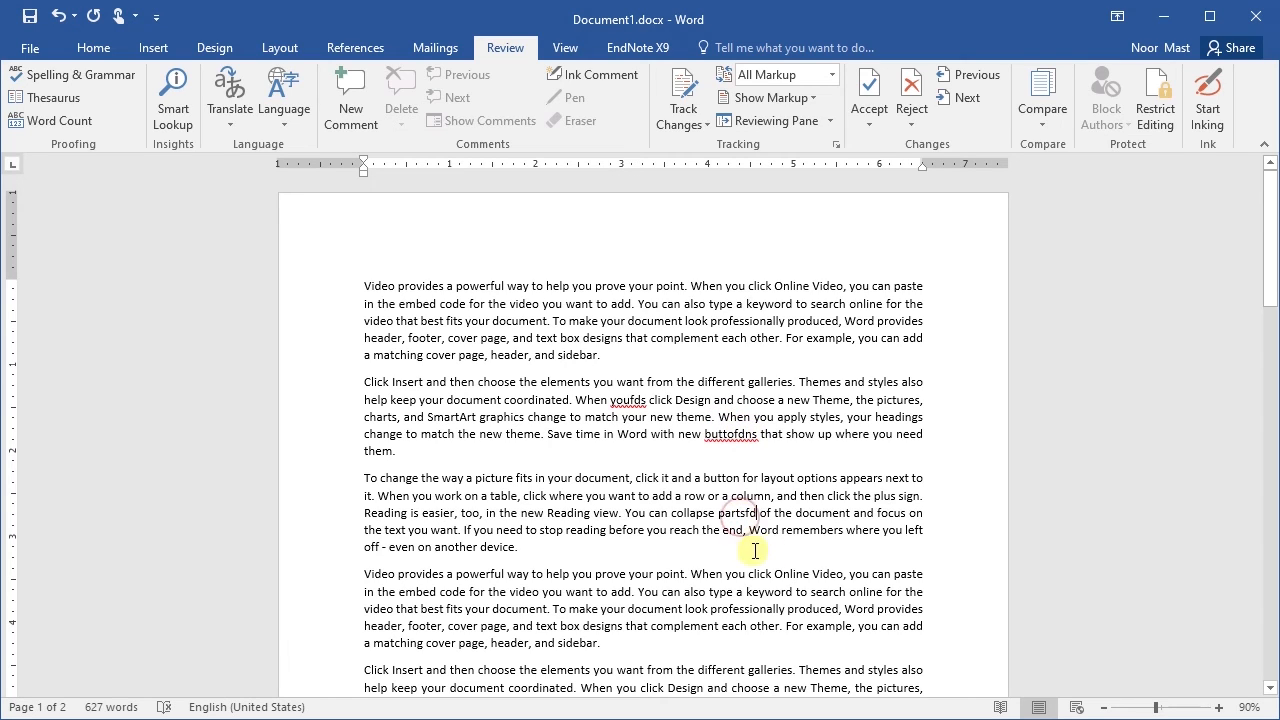
pyautogui.click(829, 533)
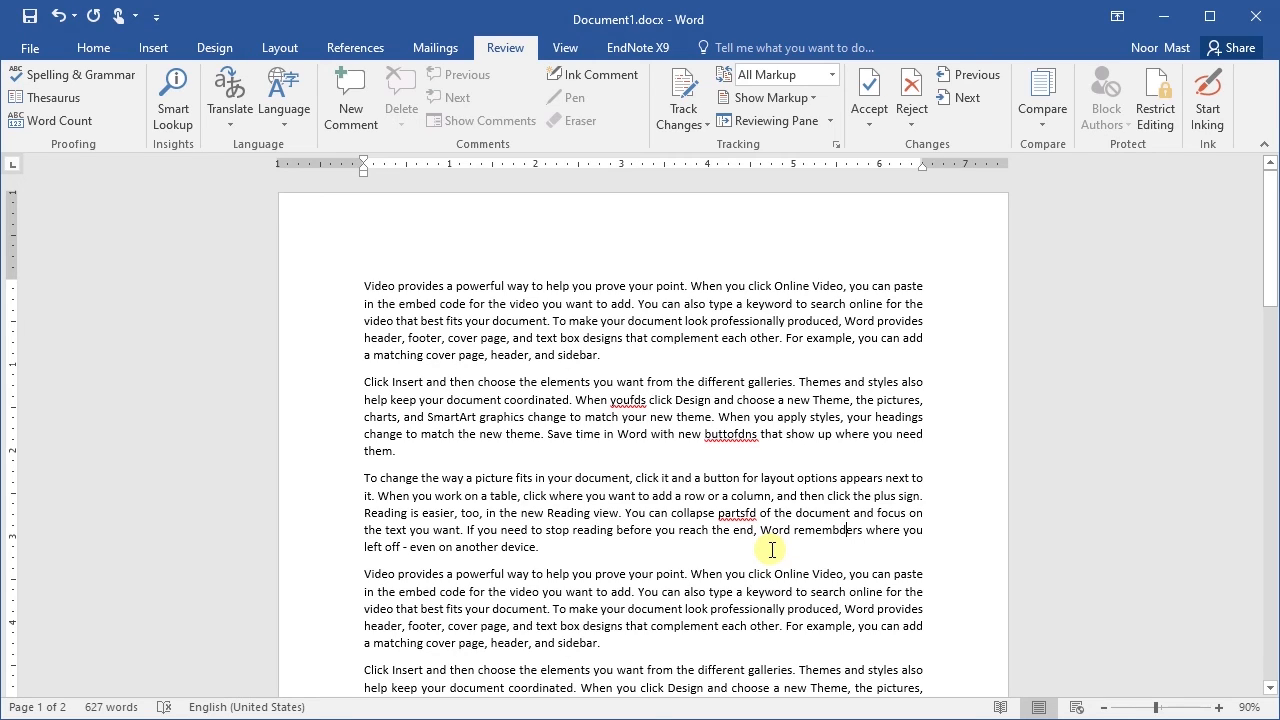
# Run a spelling check on the document and ignore the flagged word "remembders" in the third paragraph
pyautogui.write('d')
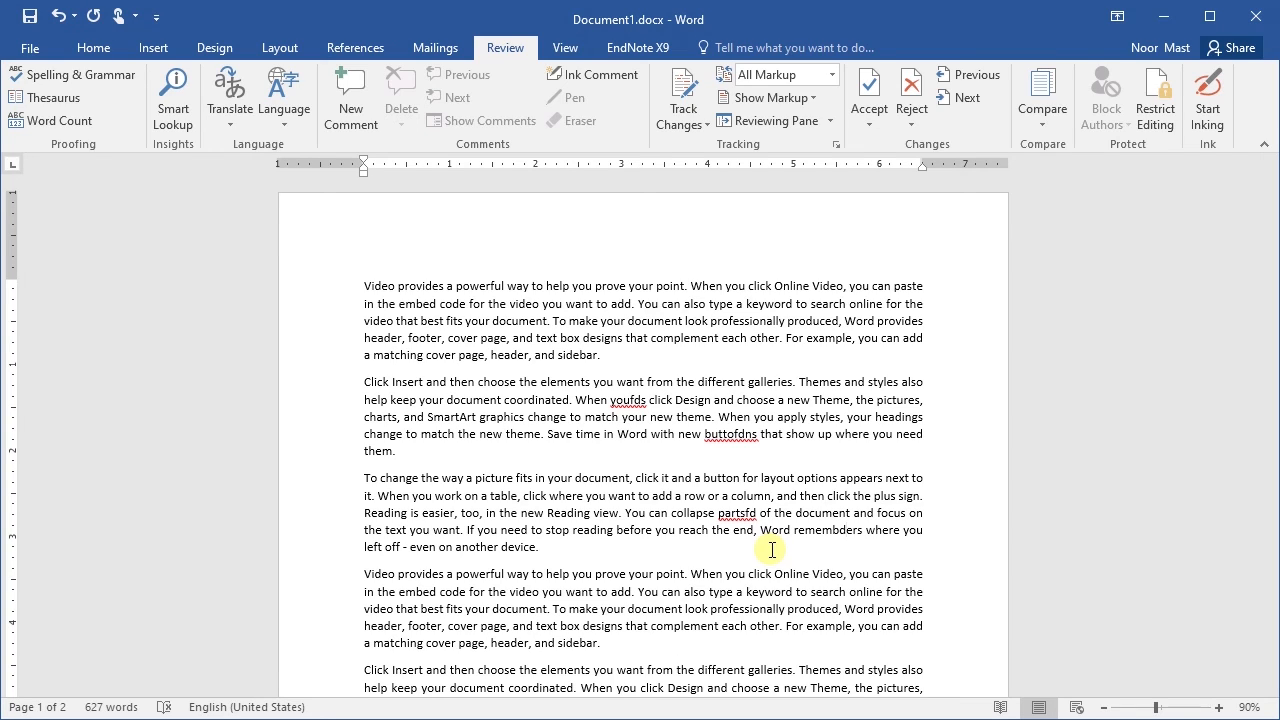
pyautogui.press('F7')
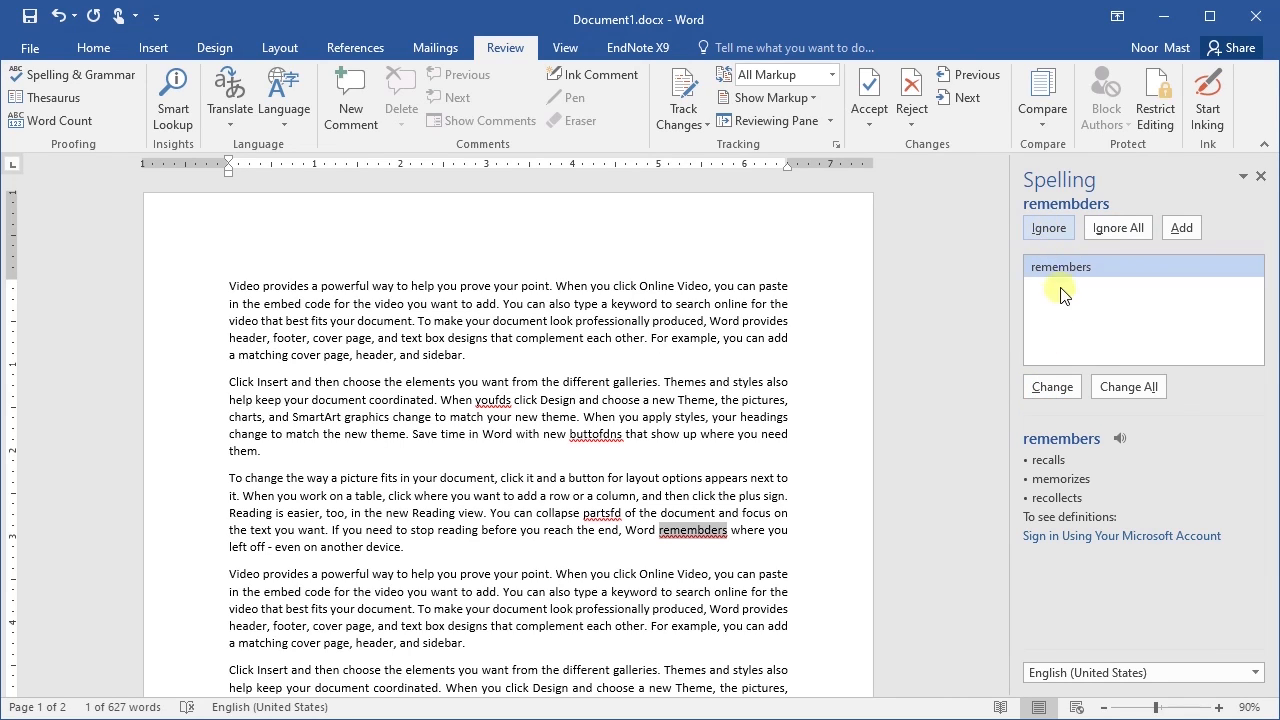
pyautogui.click(1057, 226)
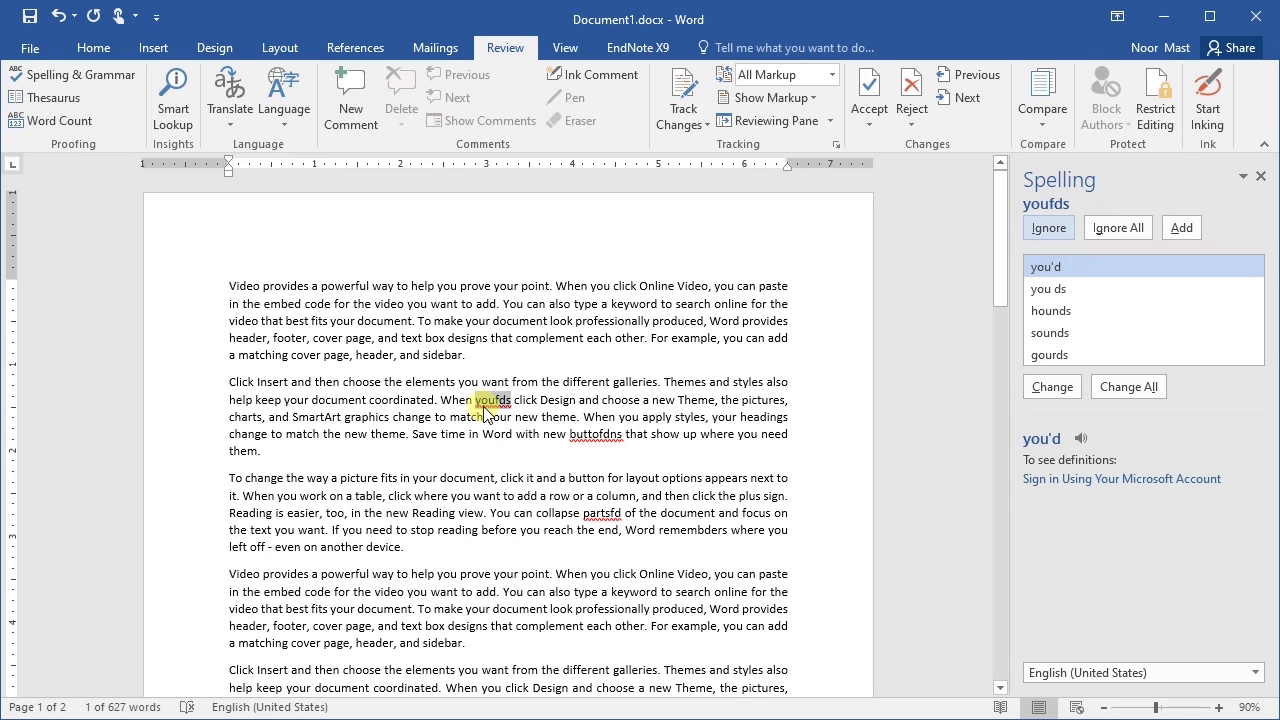
# Replace "youfds" in the second paragraph with the suggested word "hounds" and end the spelling check
pyautogui.click(1056, 320)
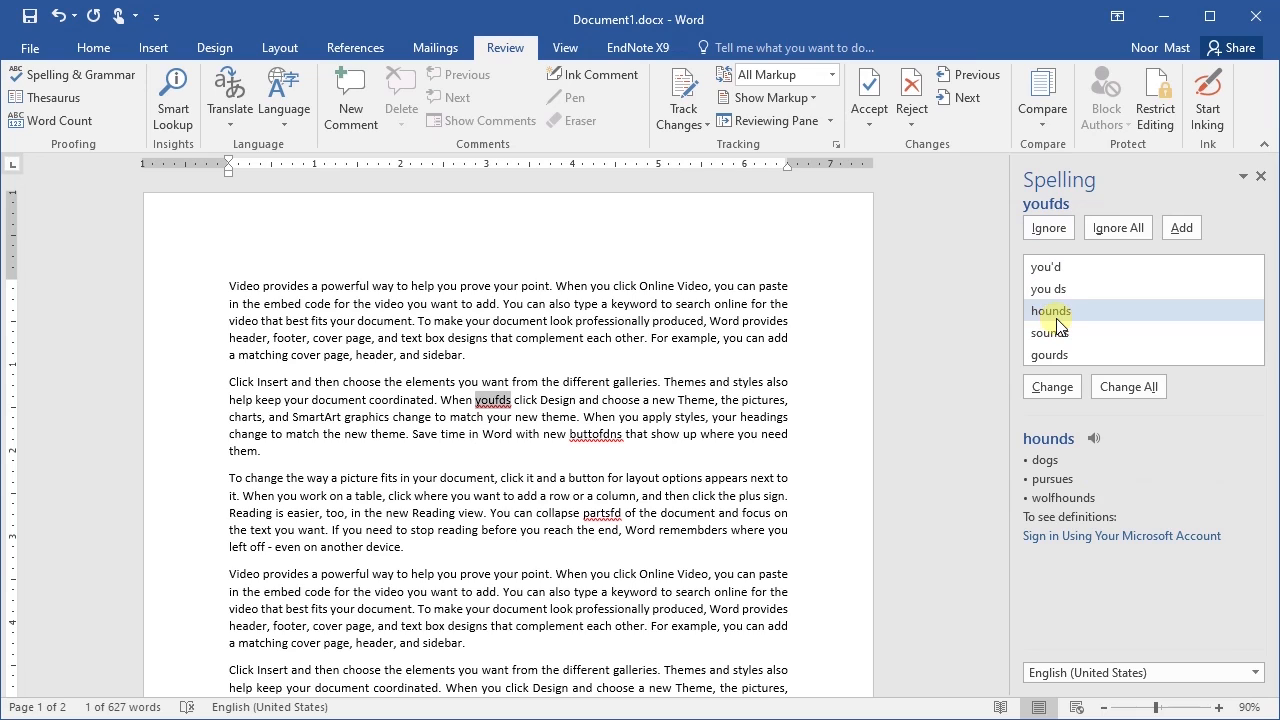
pyautogui.click(1053, 388)
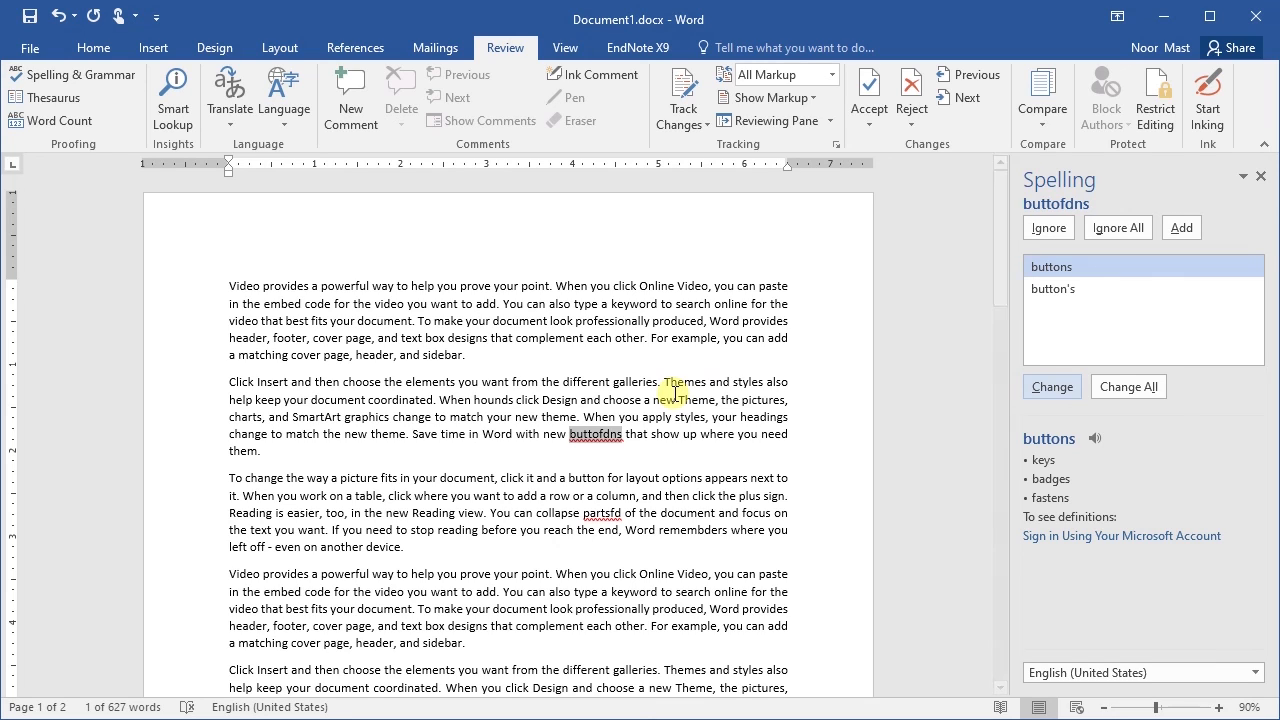
pyautogui.click(1261, 179)
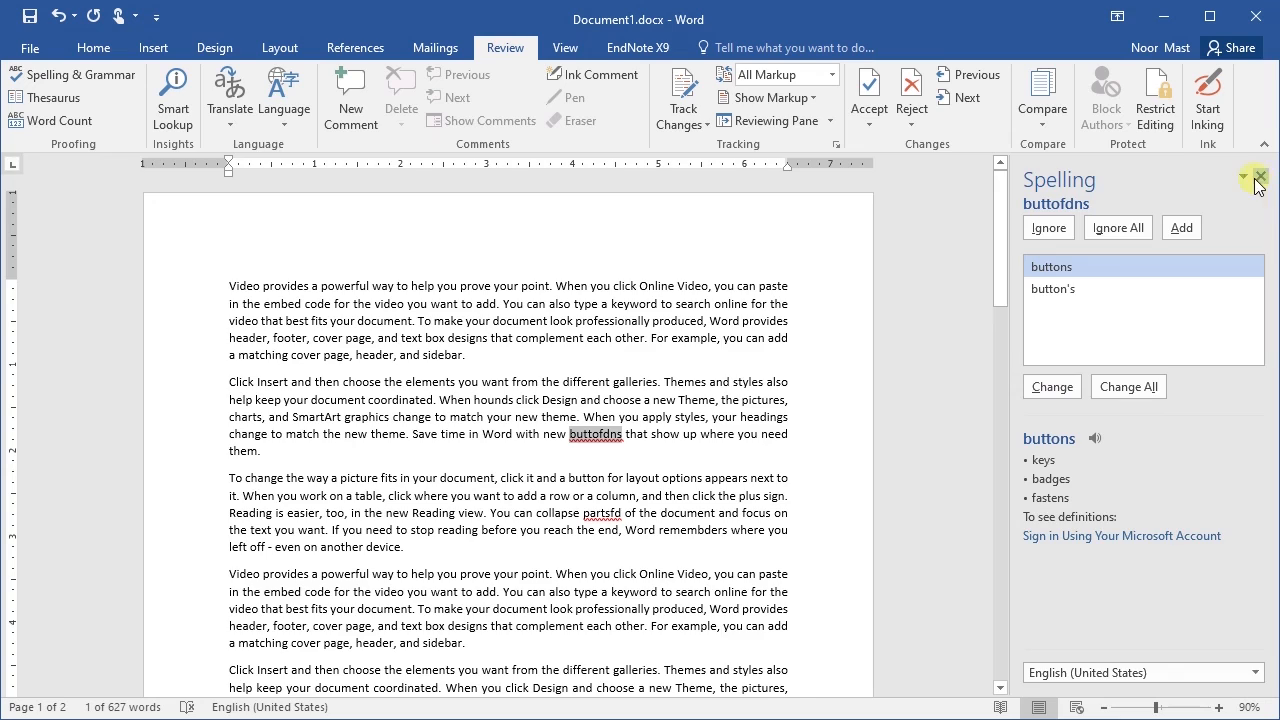
pyautogui.click(684, 365)
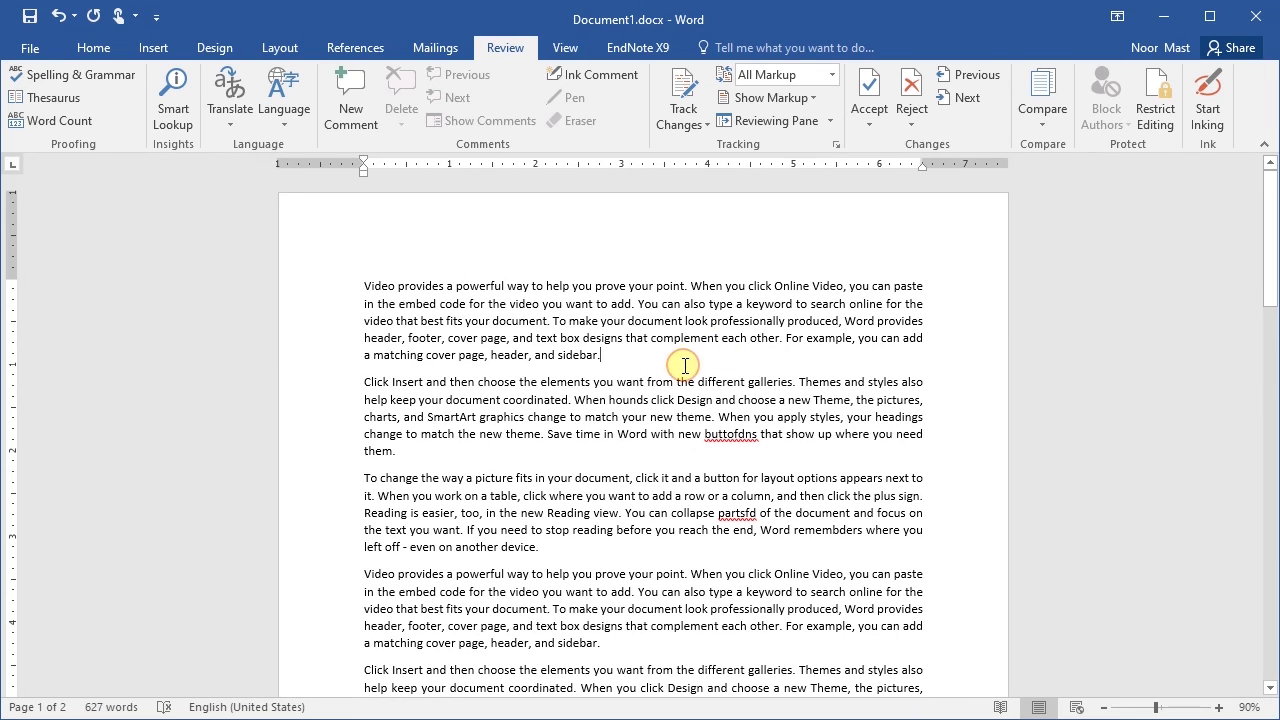